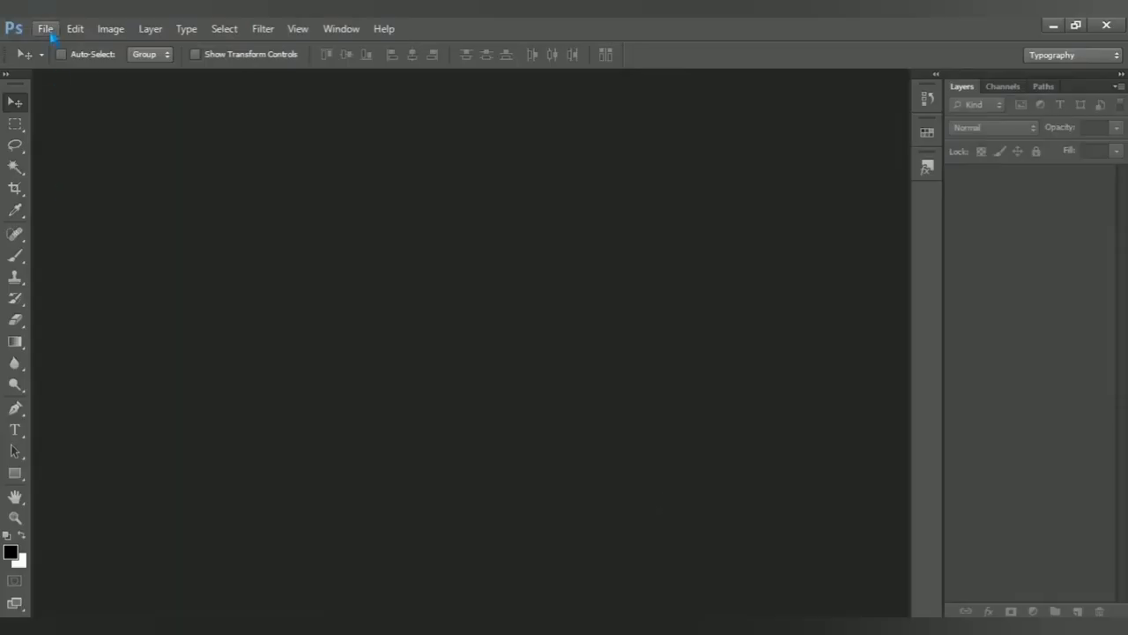
Create a new 2560 × 1440 px, 300 ppi RGB document with a white background
click(46, 29)
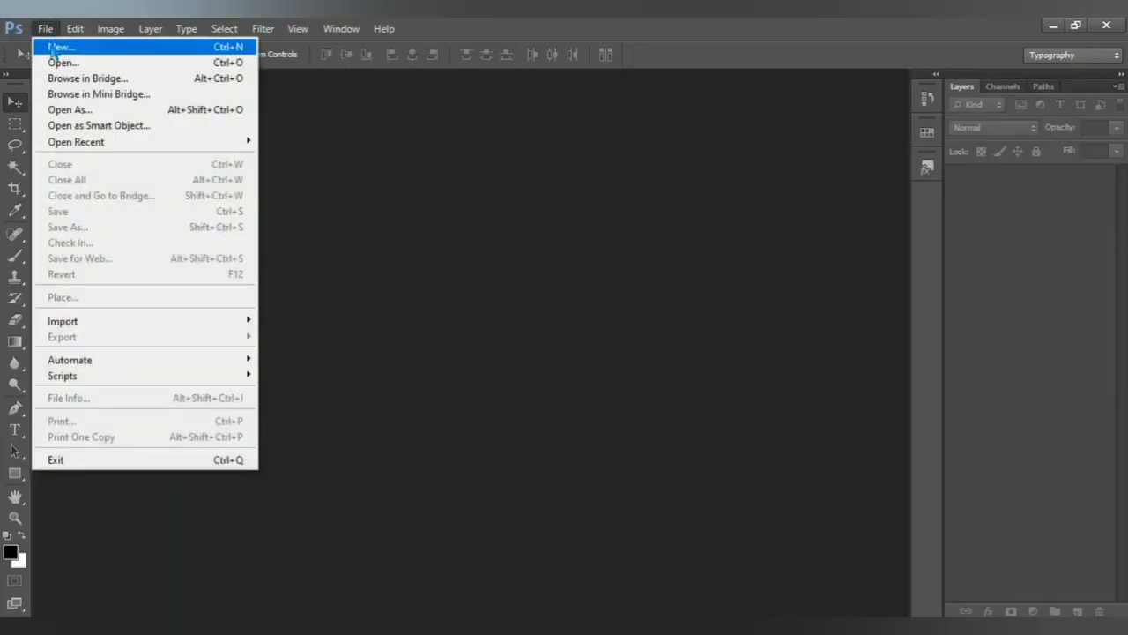
click(132, 46)
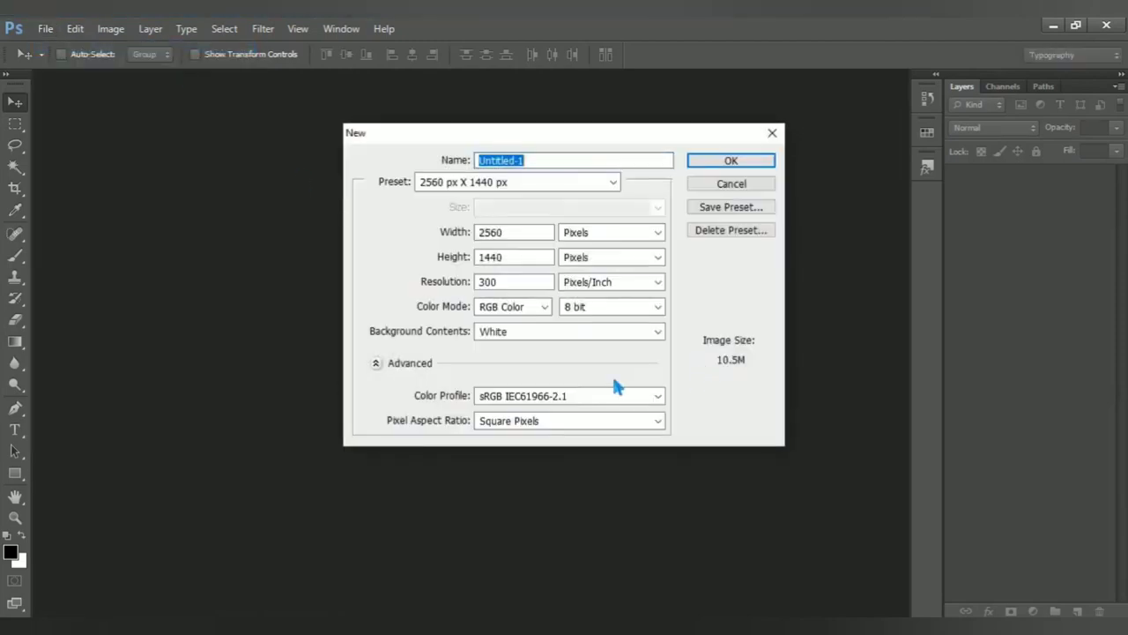
click(612, 182)
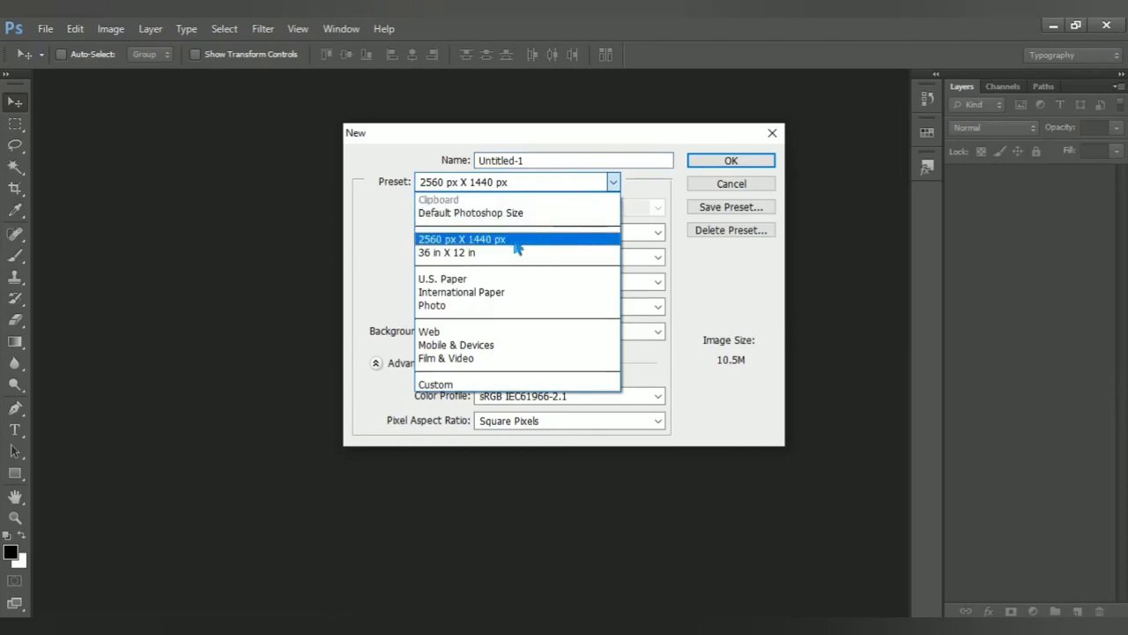
click(561, 241)
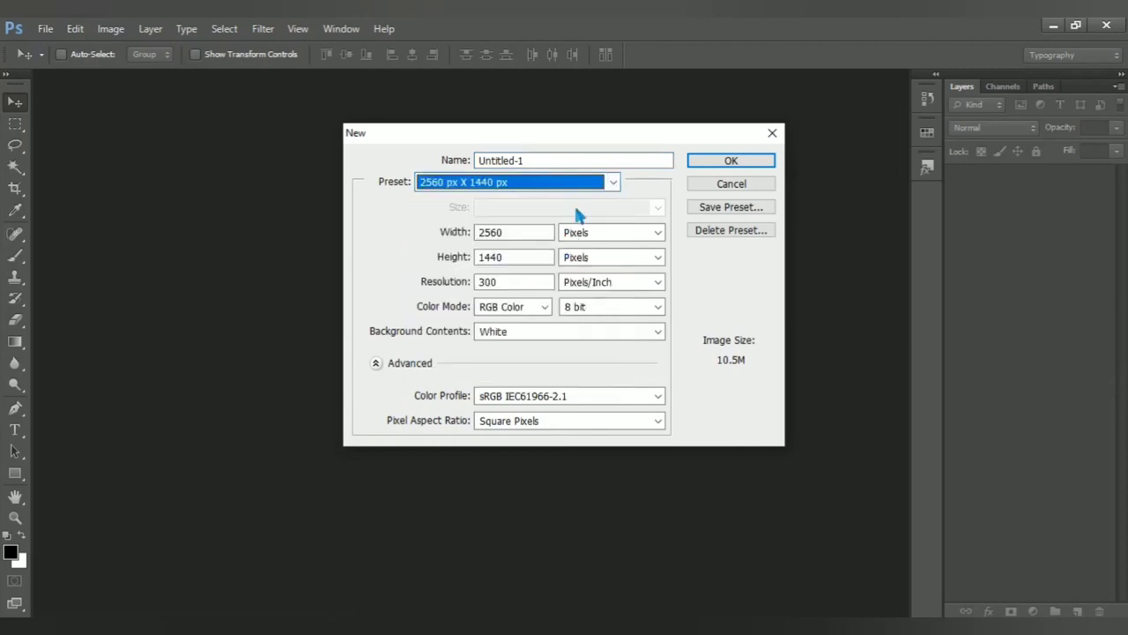
click(724, 161)
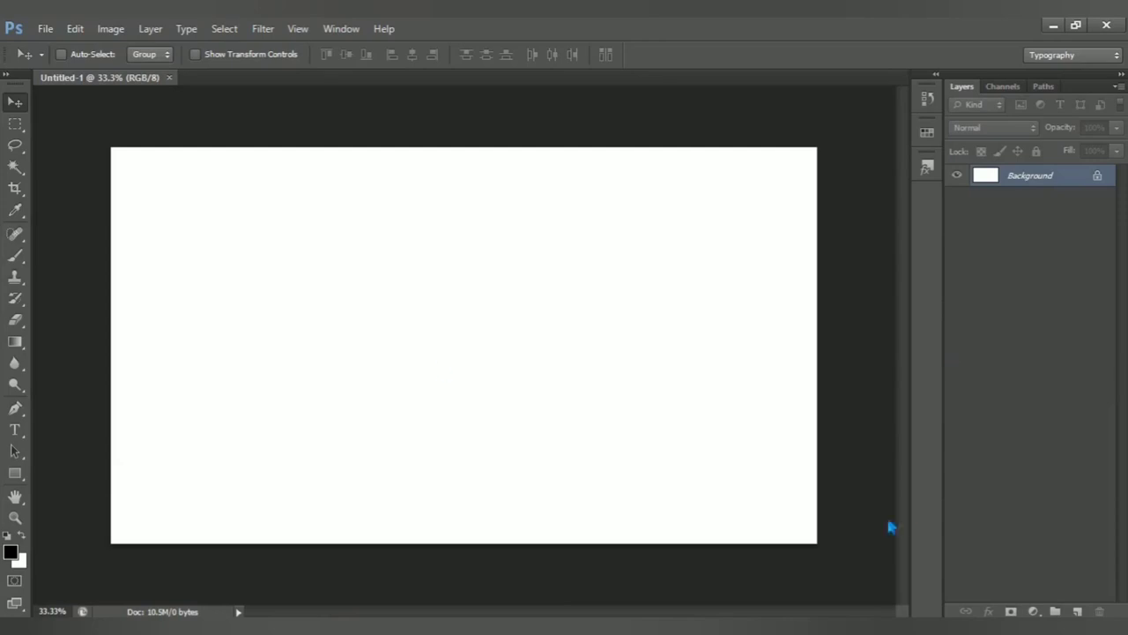
Open the forest road photo and drag it into Untitled-1 as Layer 1
click(45, 28)
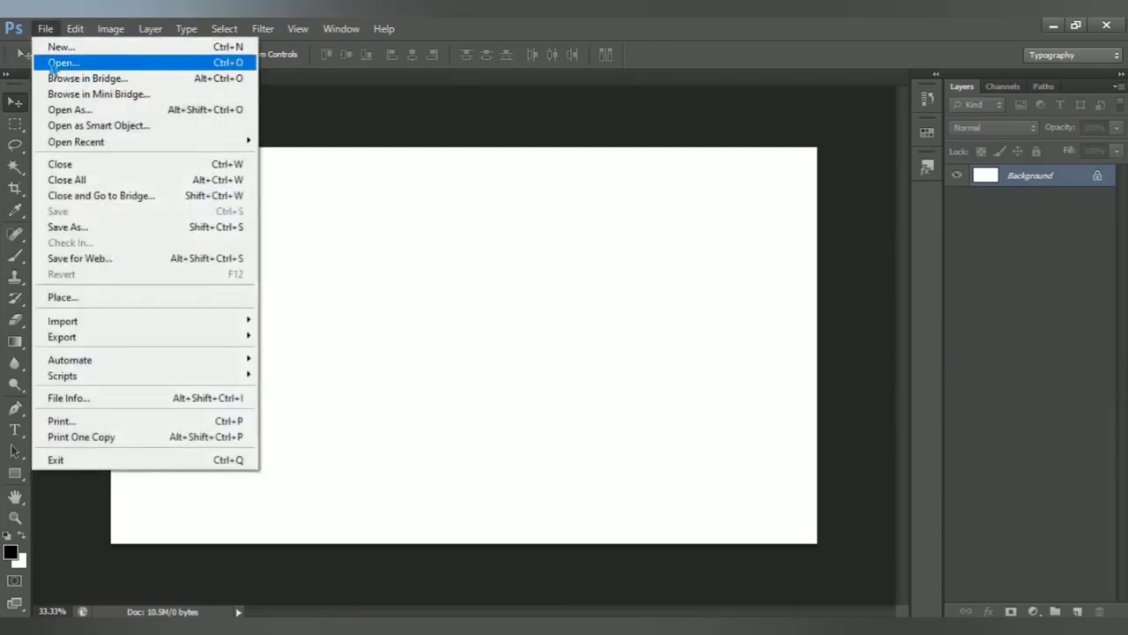
click(148, 69)
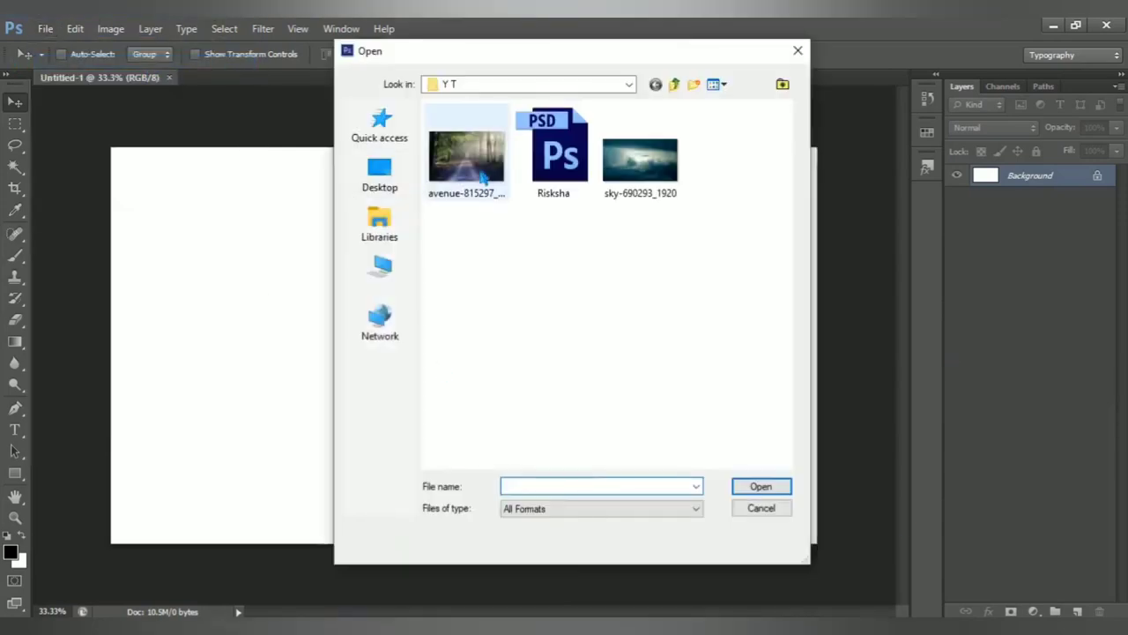
click(457, 181)
click(774, 490)
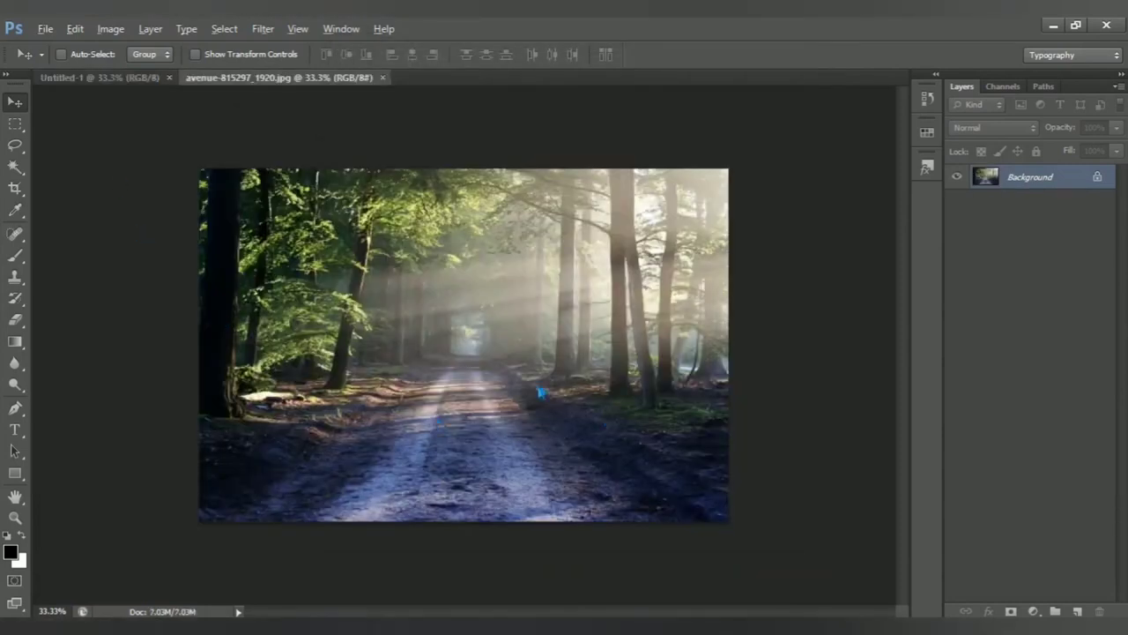
drag(518, 417, 476, 375)
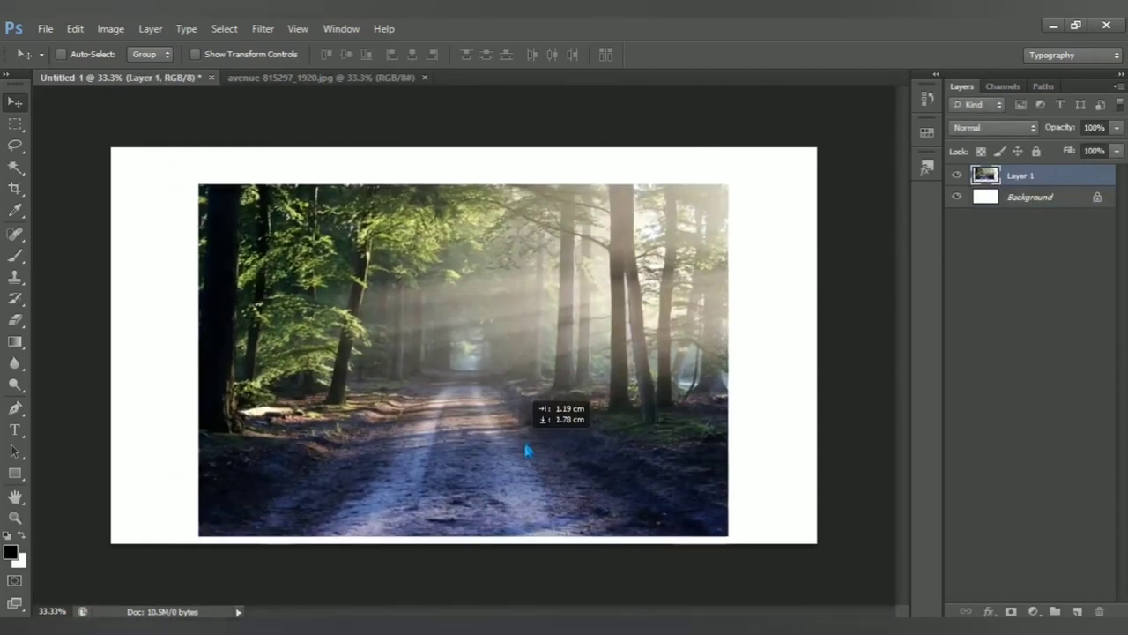
drag(473, 374, 526, 450)
Scale the forest photo to about 142% and squash it full-width into the lower canvas
key(ctrl+t)
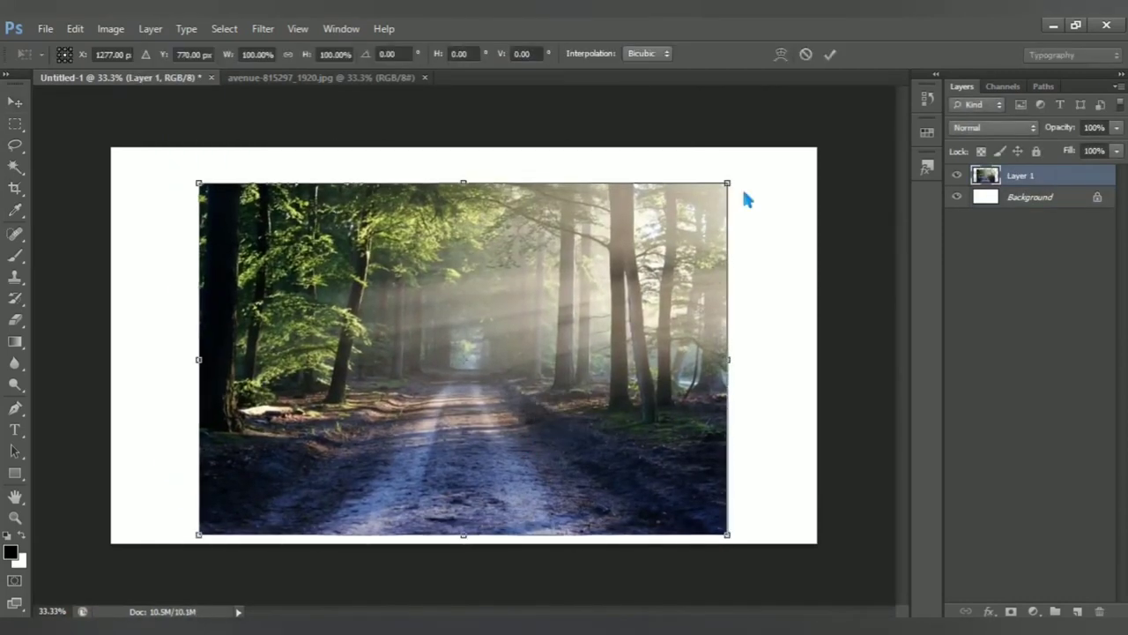
drag(728, 185, 851, 125)
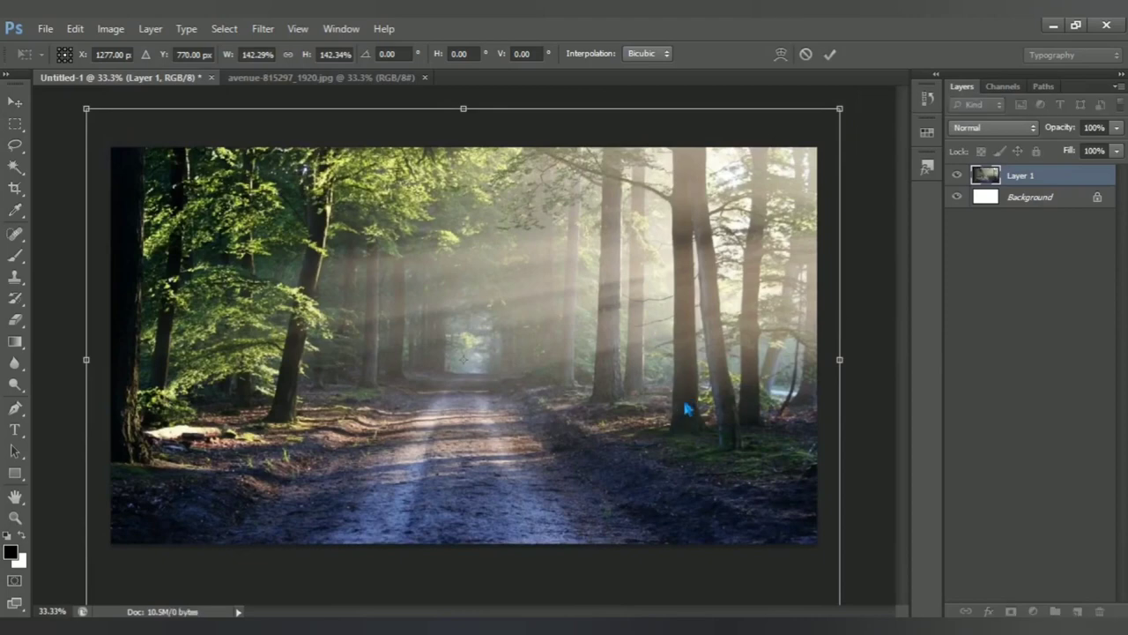
drag(696, 384, 685, 365)
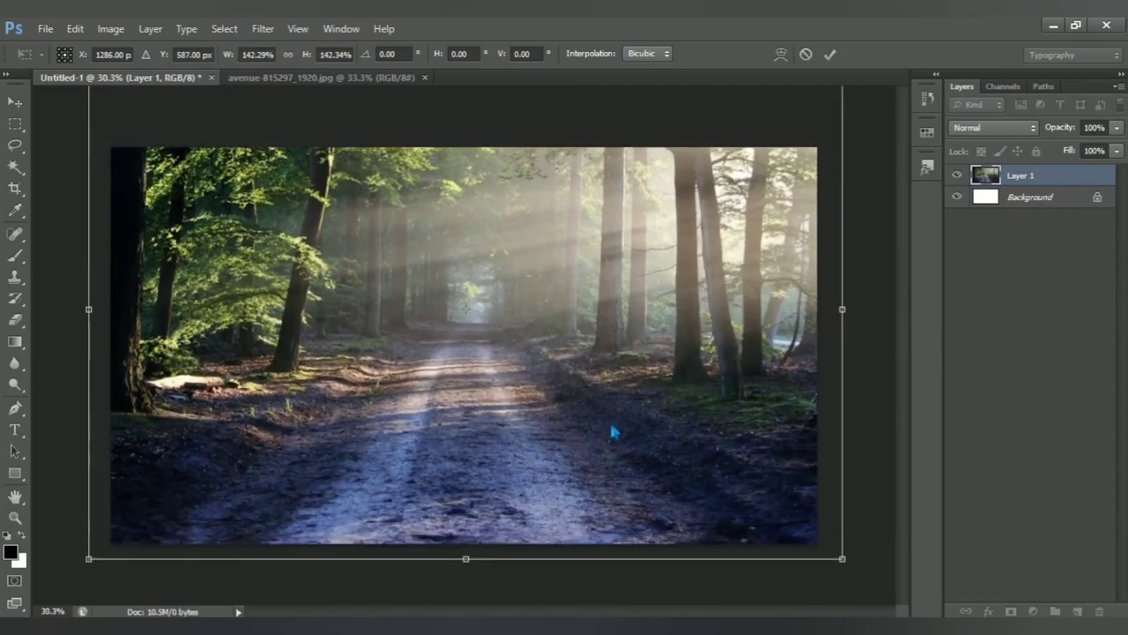
scroll(615, 432, down, 2)
drag(467, 160, 481, 332)
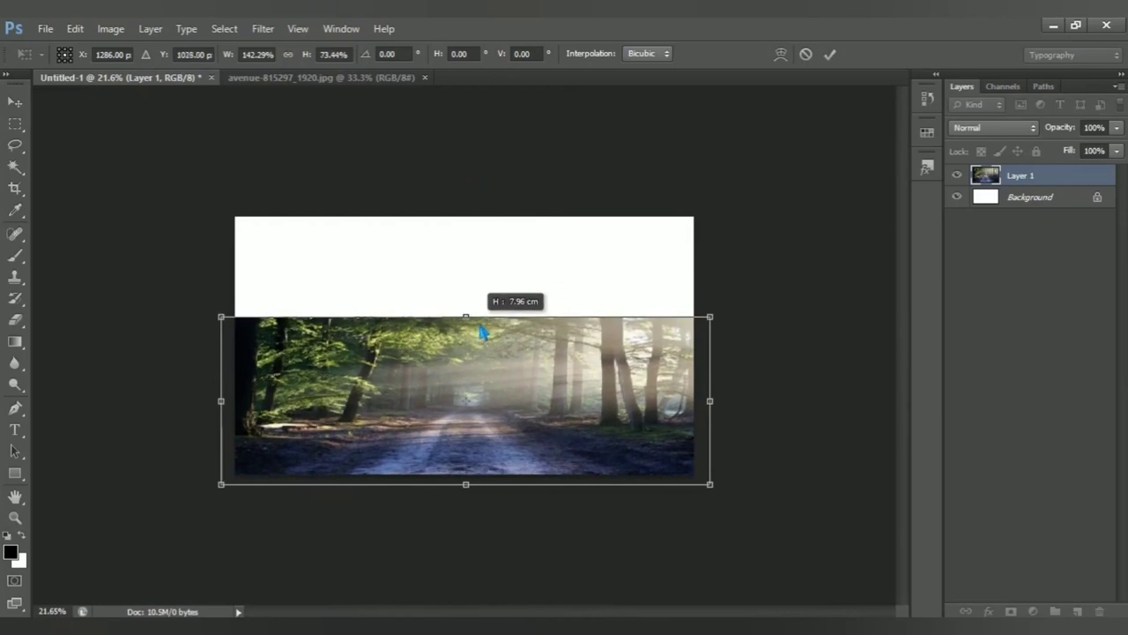
scroll(508, 392, up, 1)
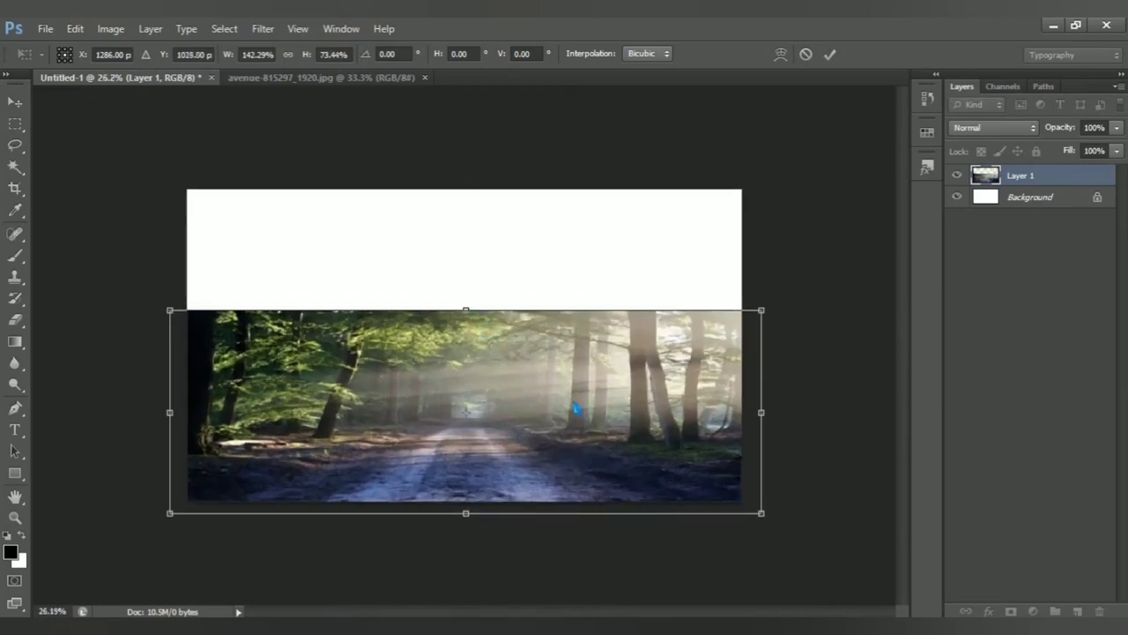
key(Return)
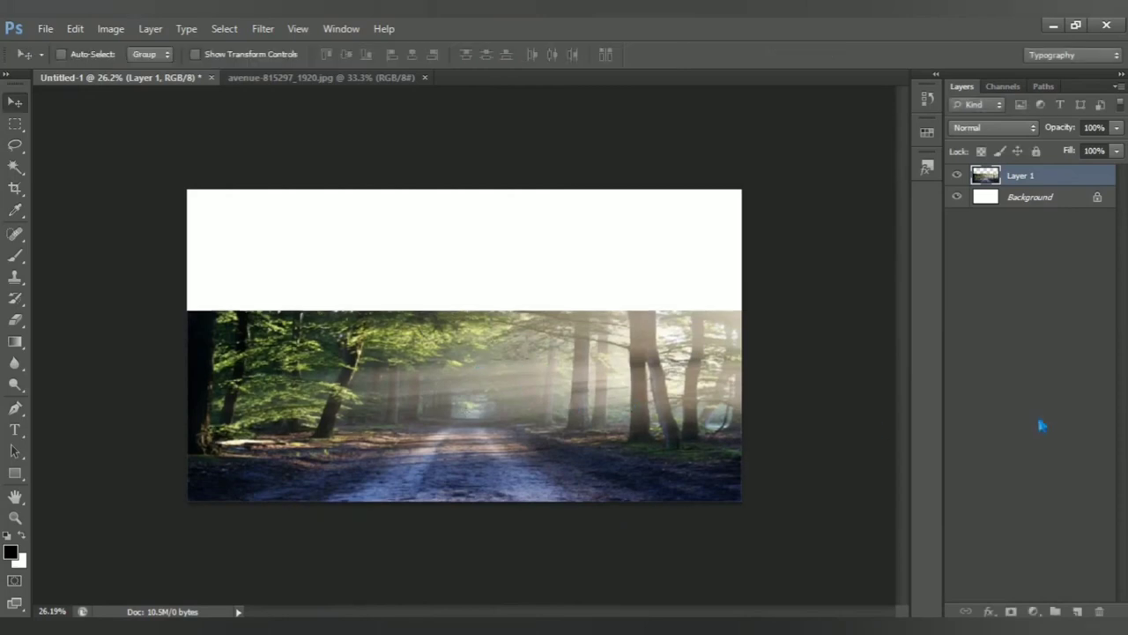
Add a layer mask to Layer 1 and paint black over the photo's top with a soft brush
click(1011, 611)
key(b)
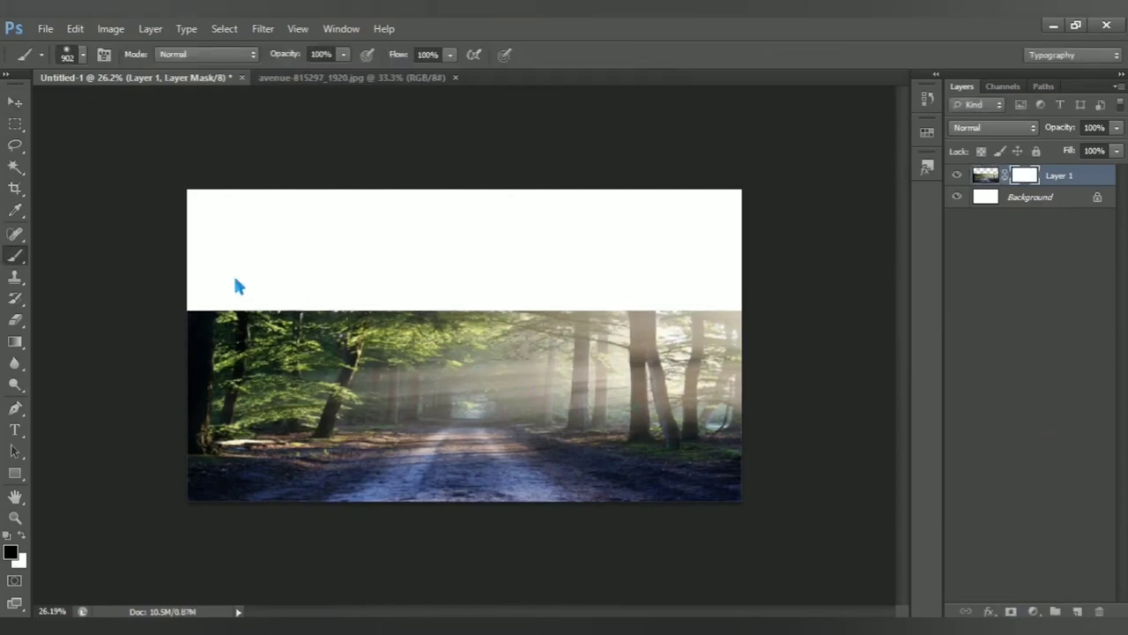
mouse_move(158, 267)
mouse_down()
mouse_move(623, 265)
mouse_move(754, 280)
mouse_move(809, 331)
mouse_move(456, 285)
mouse_move(189, 327)
mouse_move(212, 348)
mouse_move(269, 325)
mouse_move(723, 317)
mouse_move(796, 365)
mouse_move(584, 317)
mouse_move(341, 317)
mouse_move(168, 360)
mouse_move(319, 327)
mouse_move(679, 320)
mouse_up()
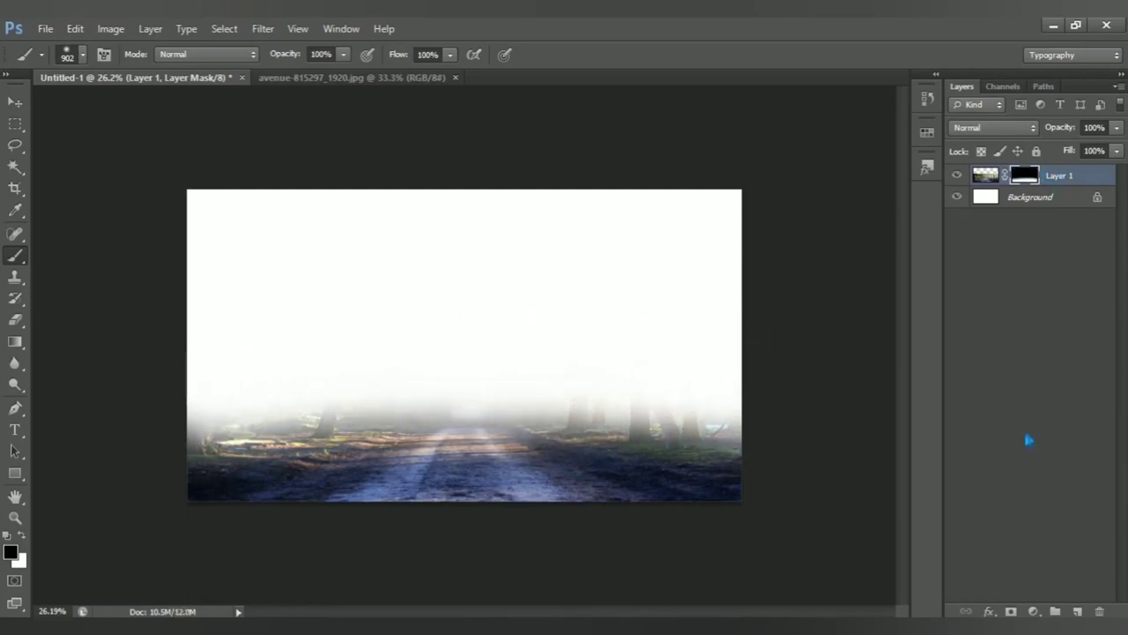
click(1033, 611)
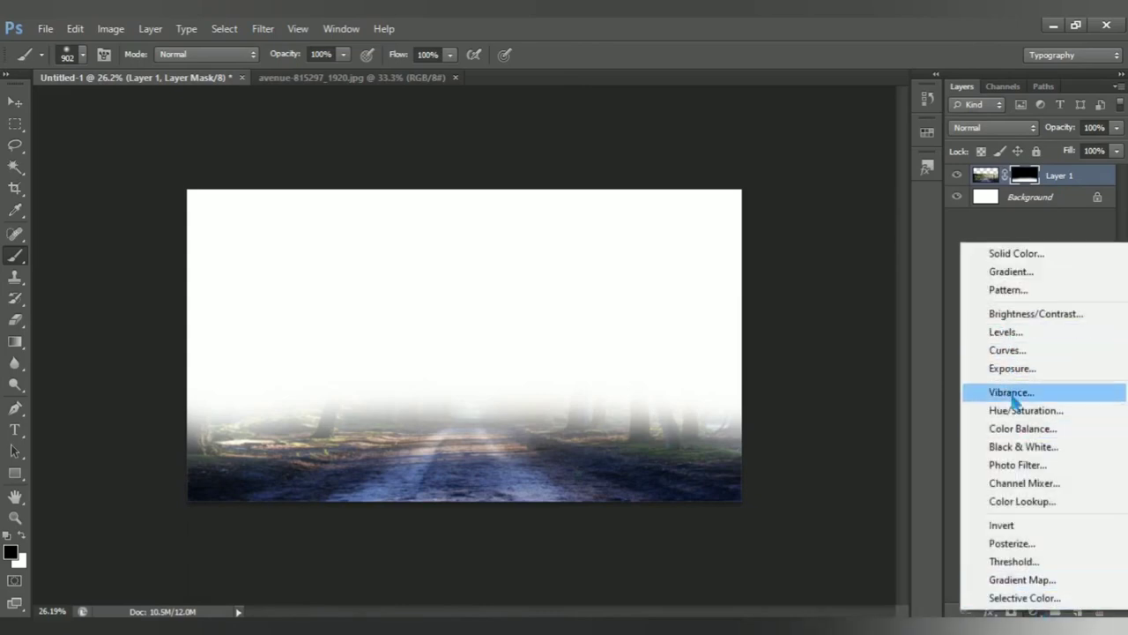
Add a clipped Color Balance shifting the road photo's midtones toward magenta and blue
click(1063, 432)
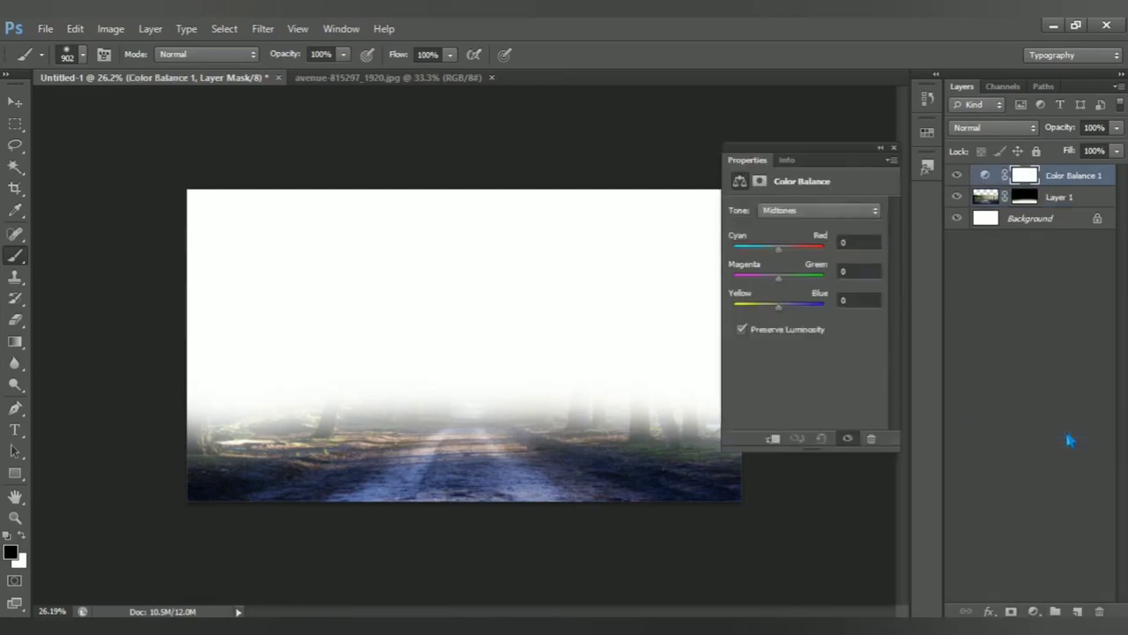
click(772, 438)
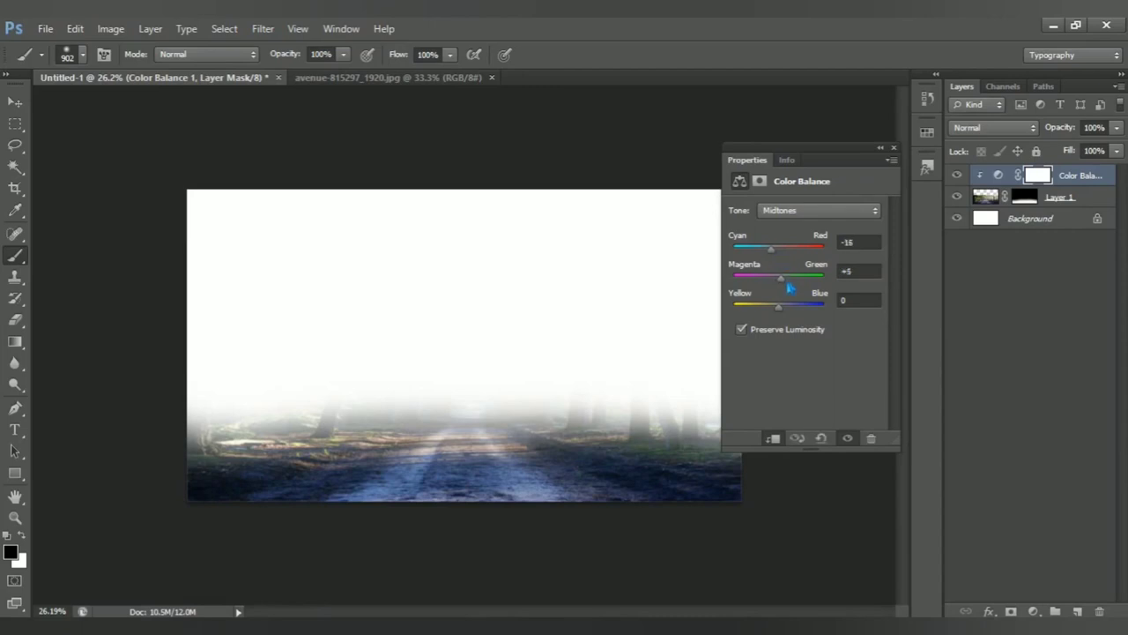
drag(790, 288, 787, 288)
drag(782, 316, 775, 316)
click(895, 149)
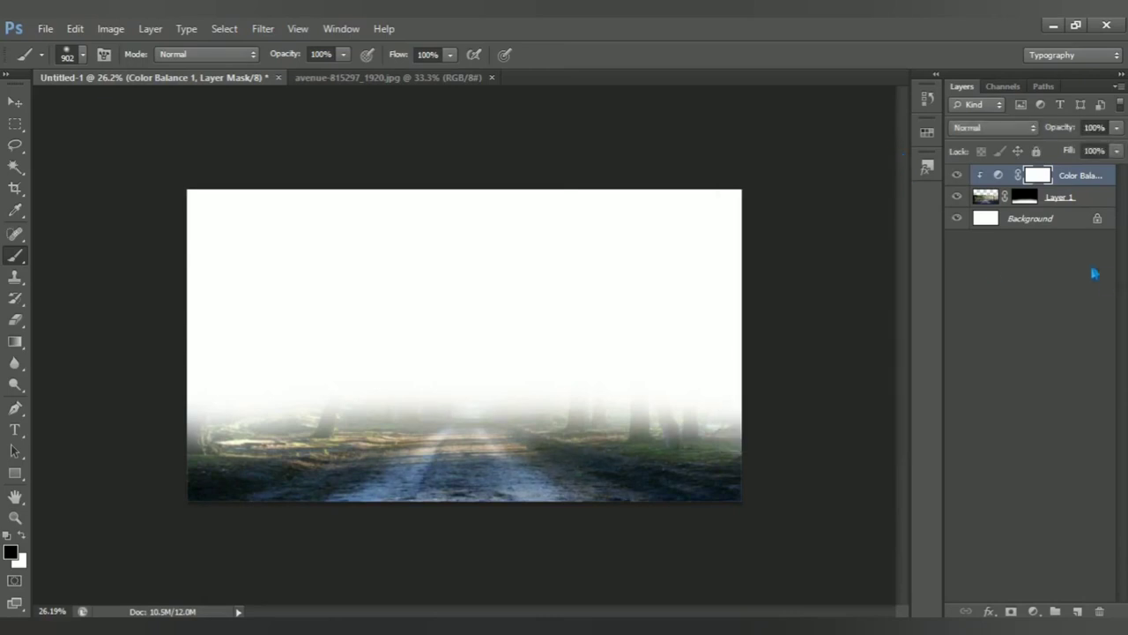
Add a clipped Brightness/Contrast at −33 brightness and 22 contrast, then close the forest photo file
click(1032, 610)
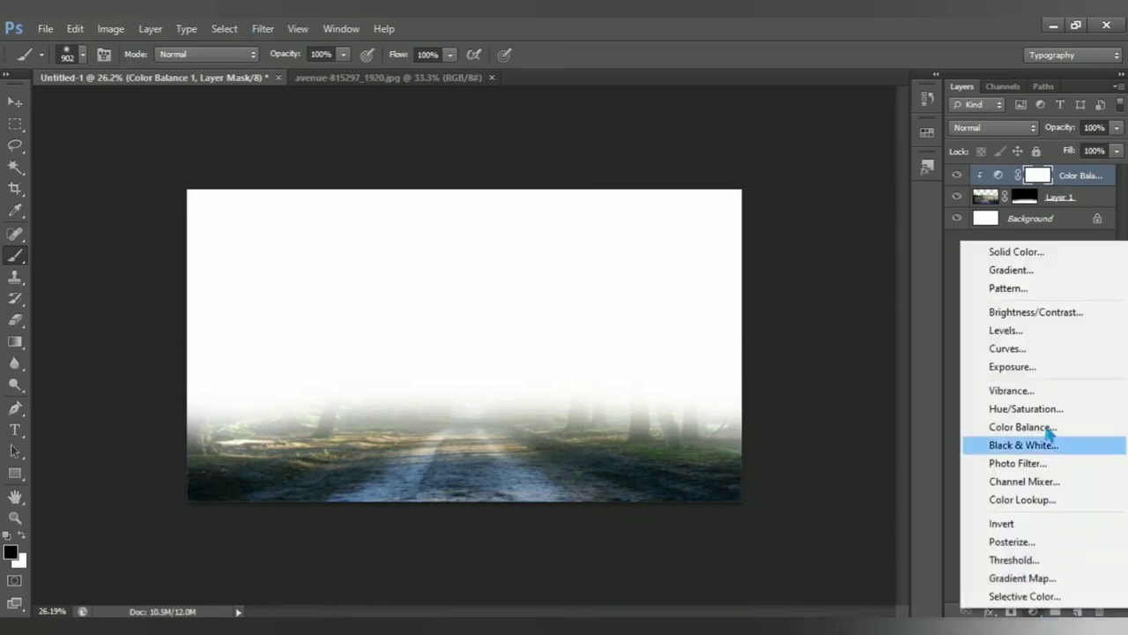
click(1091, 321)
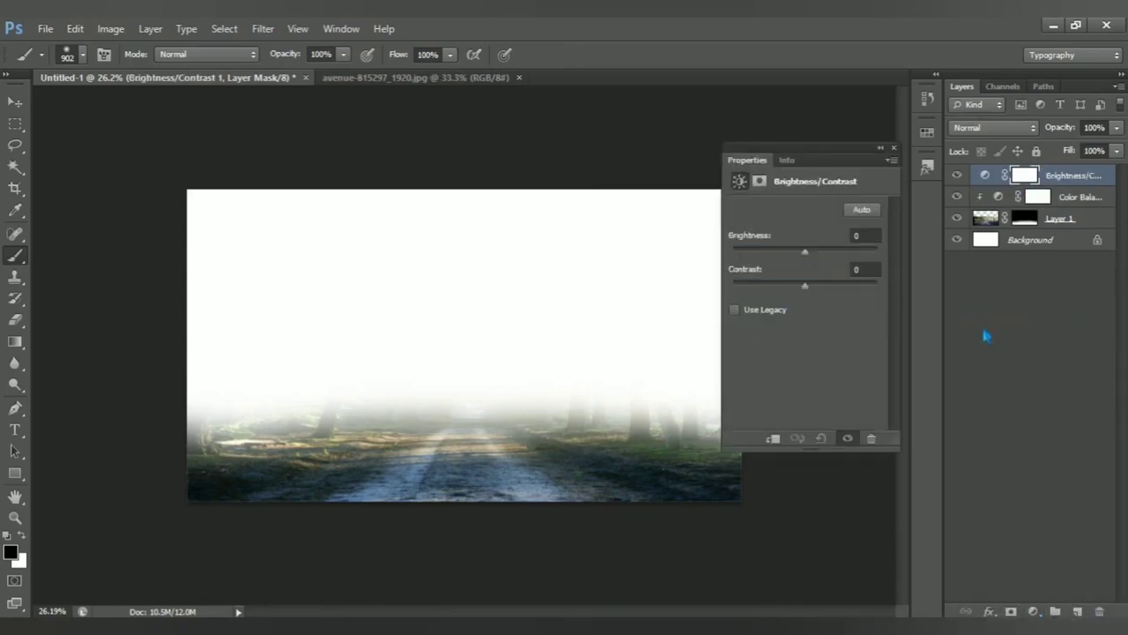
click(773, 438)
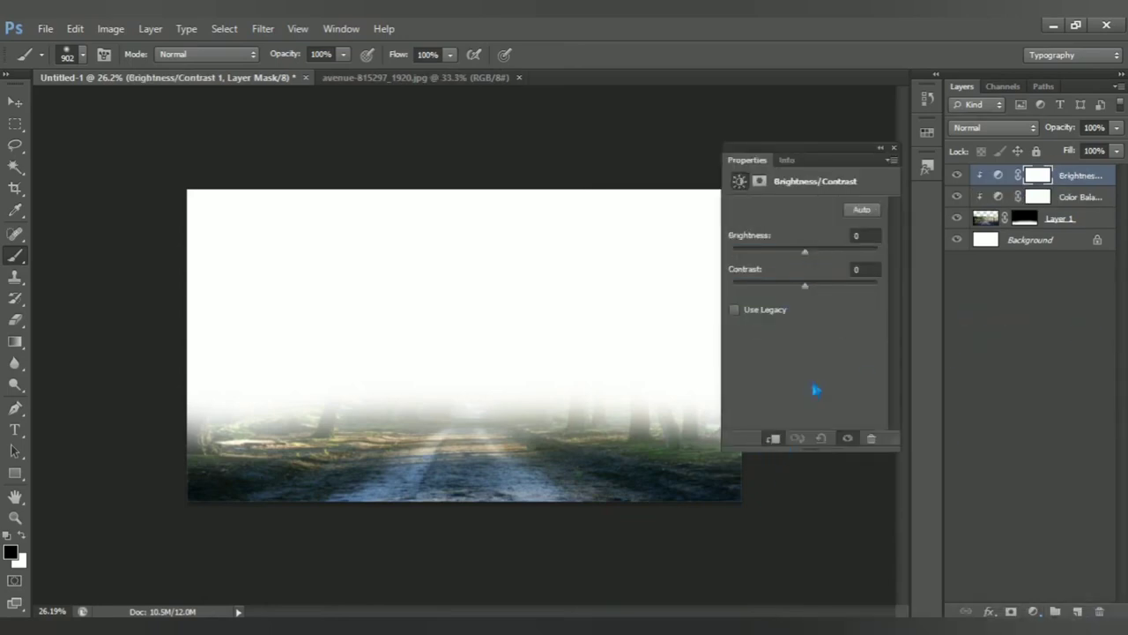
drag(811, 260, 795, 264)
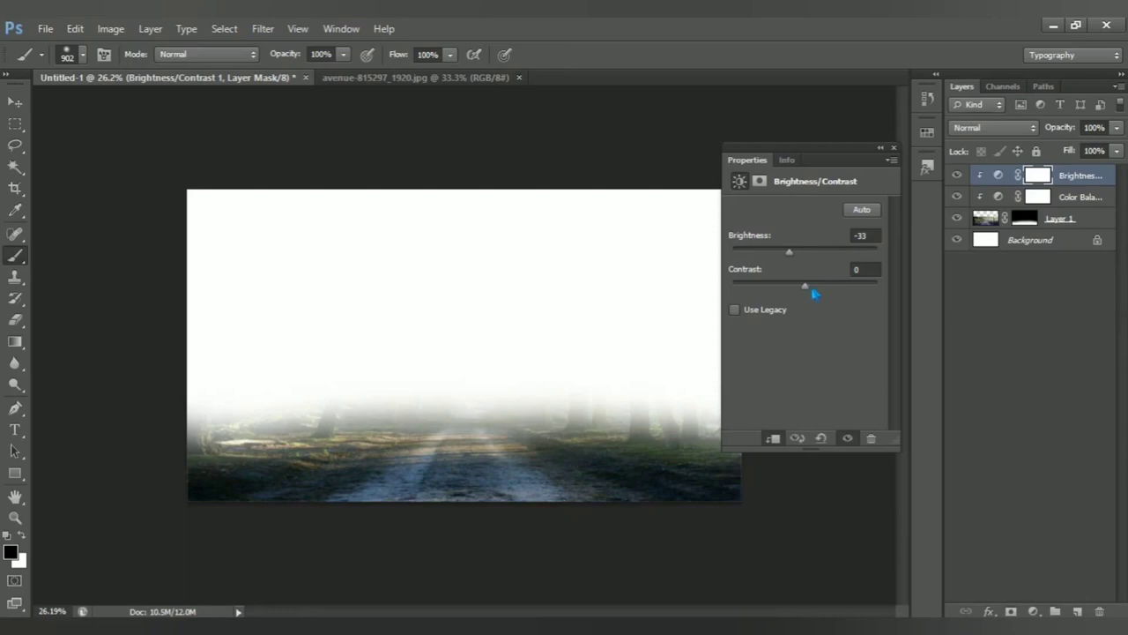
drag(822, 295, 829, 299)
click(856, 439)
click(857, 439)
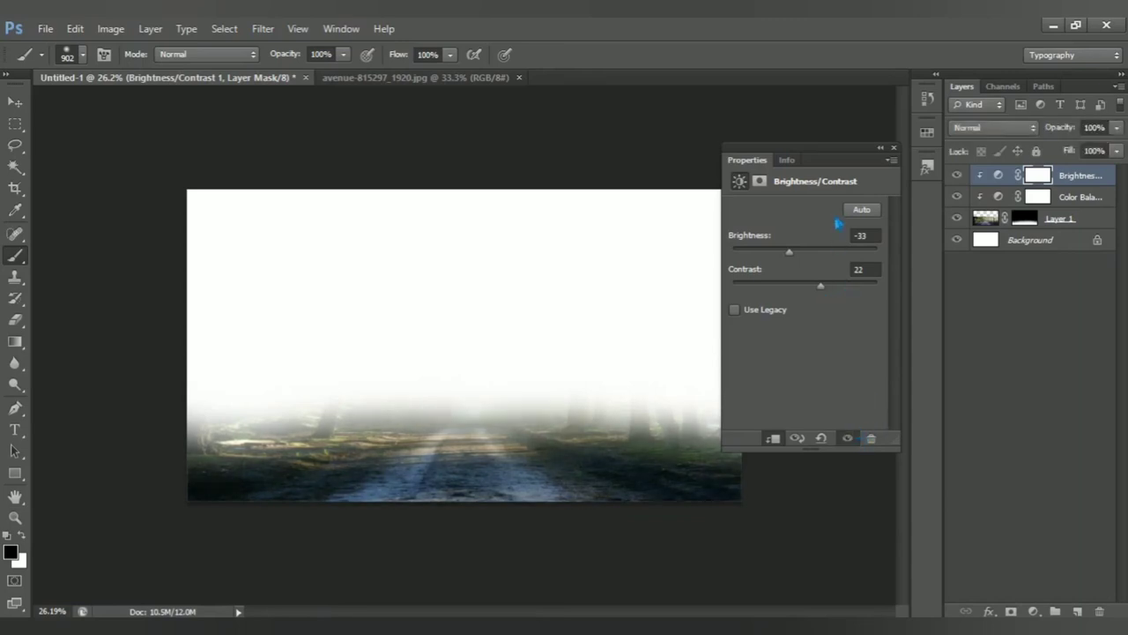
click(894, 148)
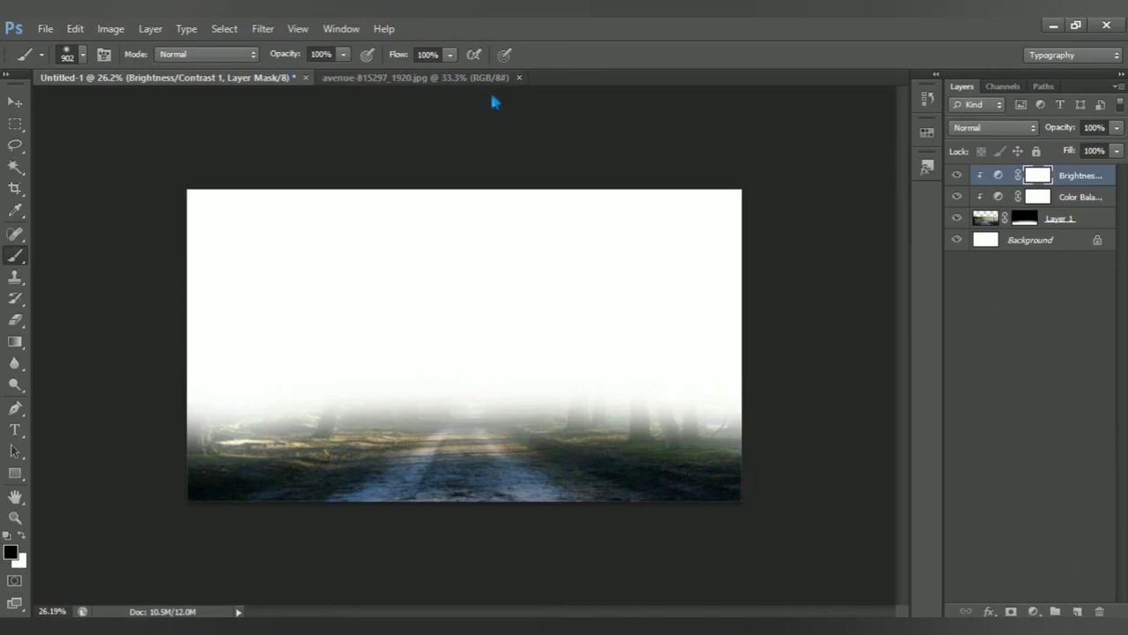
click(519, 77)
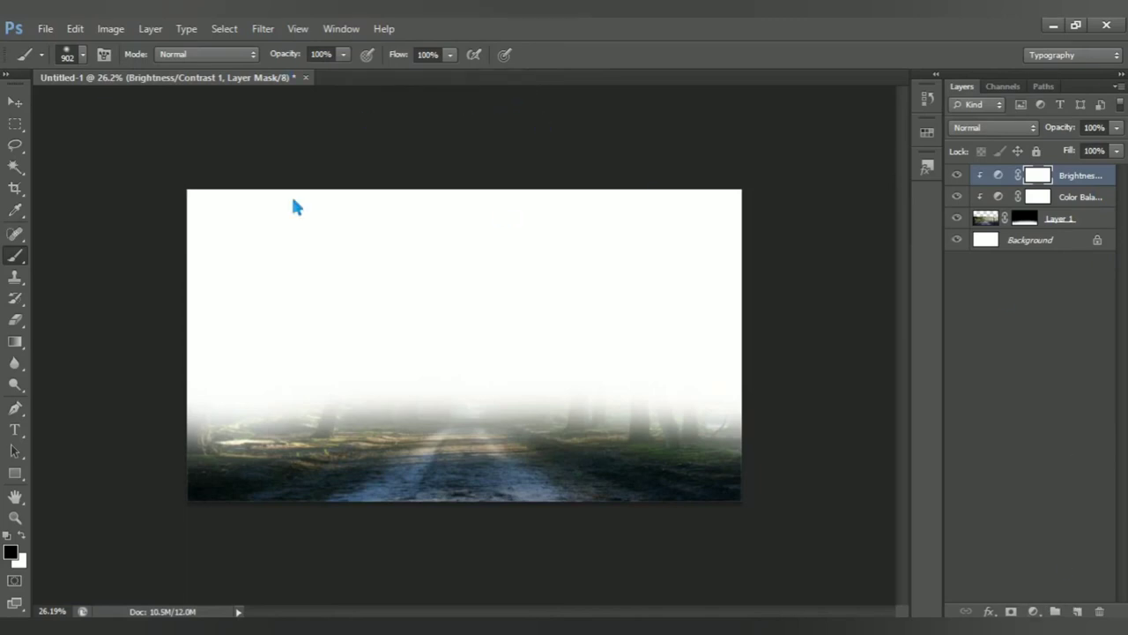
Open sky-690293_1920, drag it into the road document as Layer 2 and release its clipping
click(45, 28)
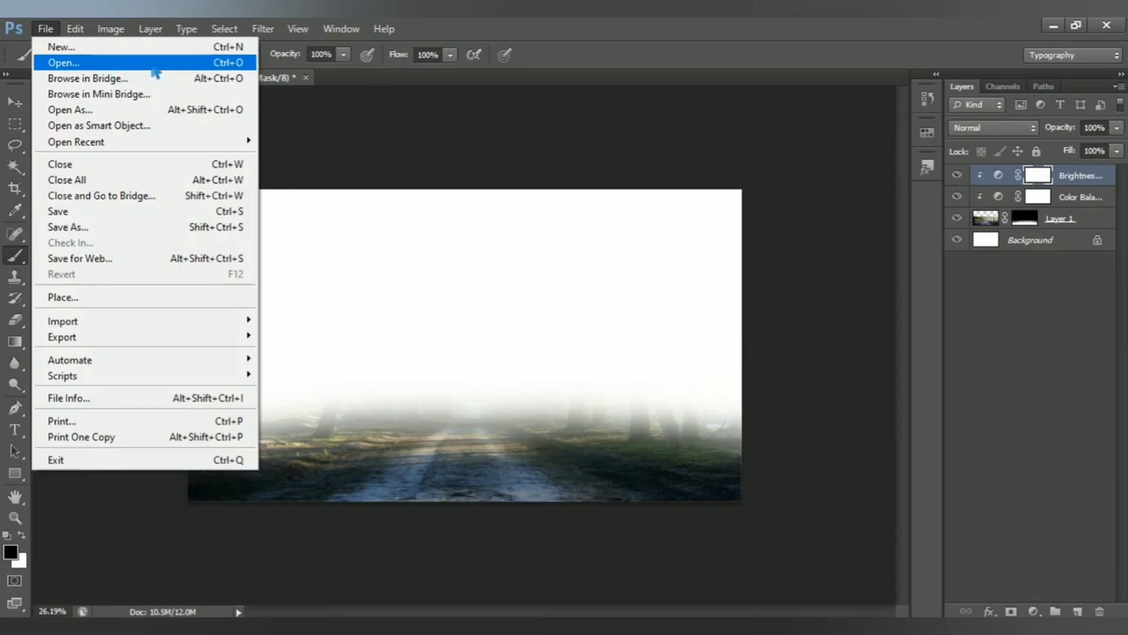
click(150, 65)
click(640, 158)
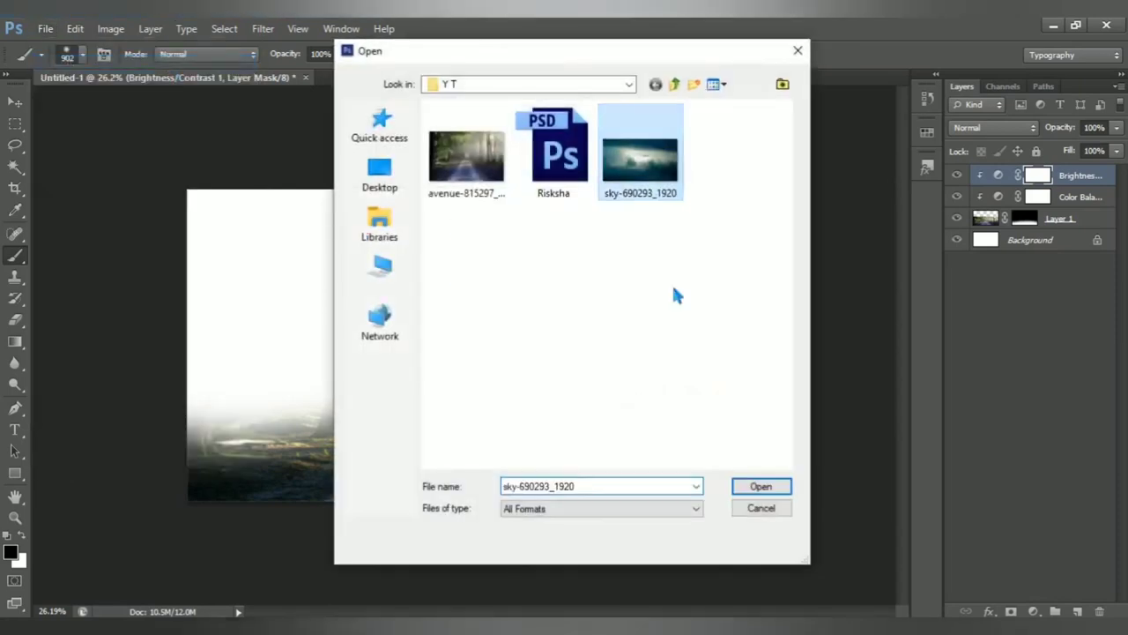
click(757, 489)
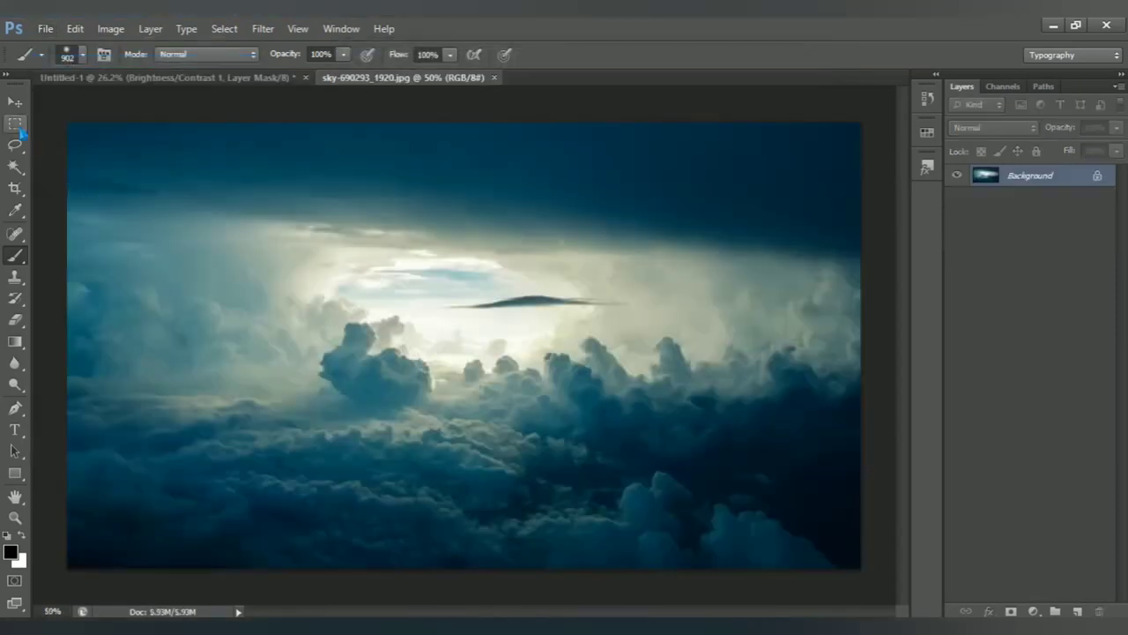
click(17, 103)
mouse_move(423, 352)
mouse_down()
mouse_move(160, 96)
mouse_move(435, 322)
mouse_up()
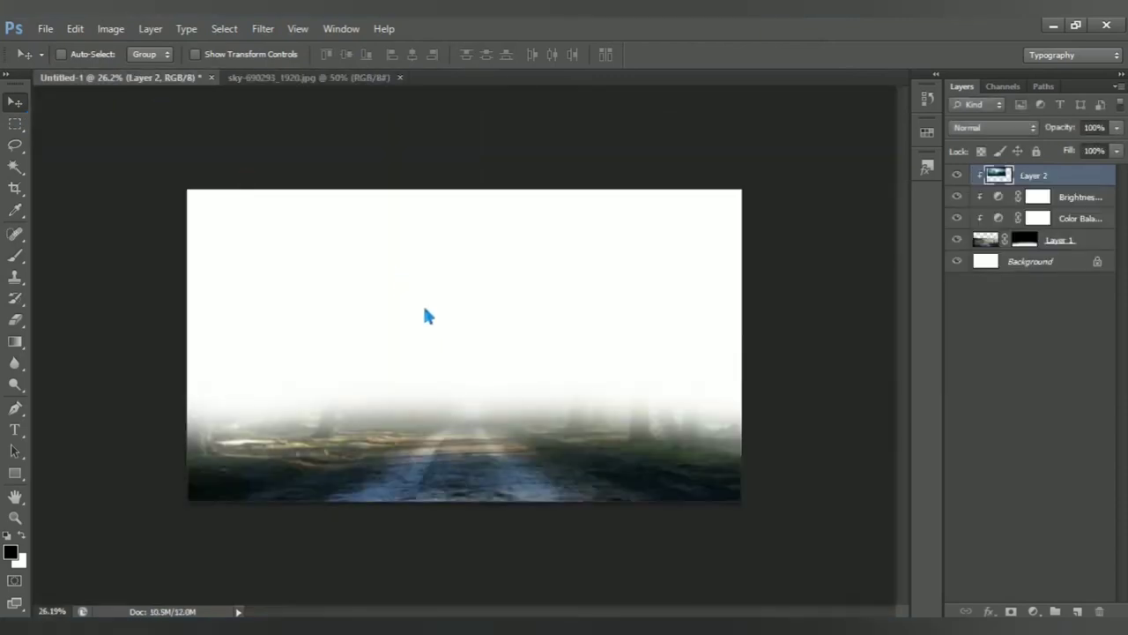
alt+click(992, 192)
drag(458, 333, 519, 385)
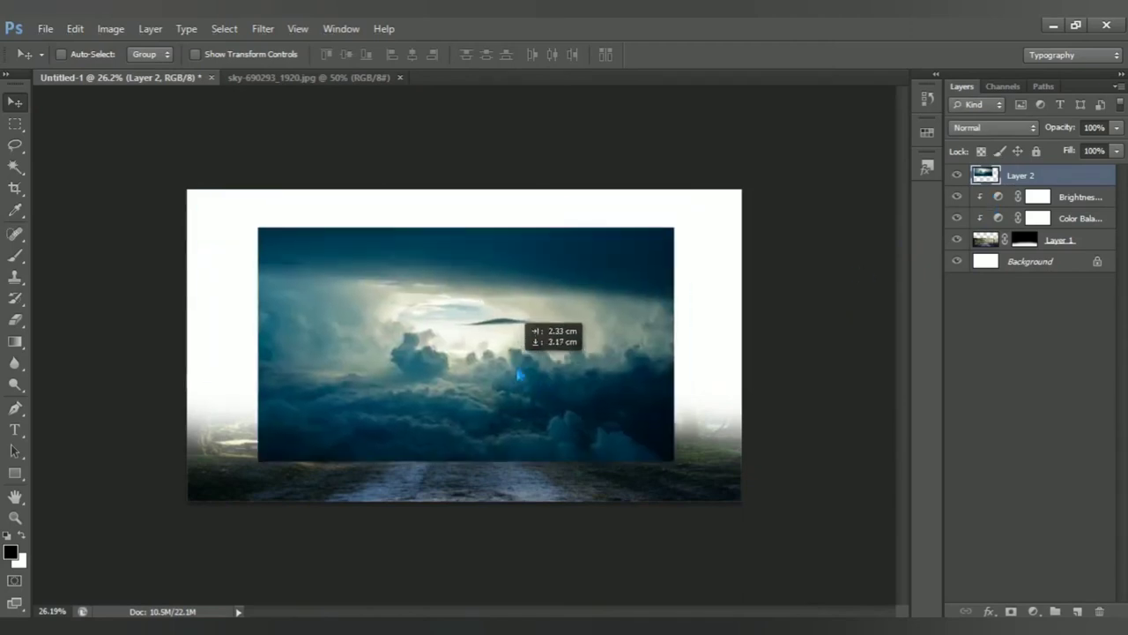
Scale the sky to about 216% and position it to cover the whole canvas
key(ctrl+t)
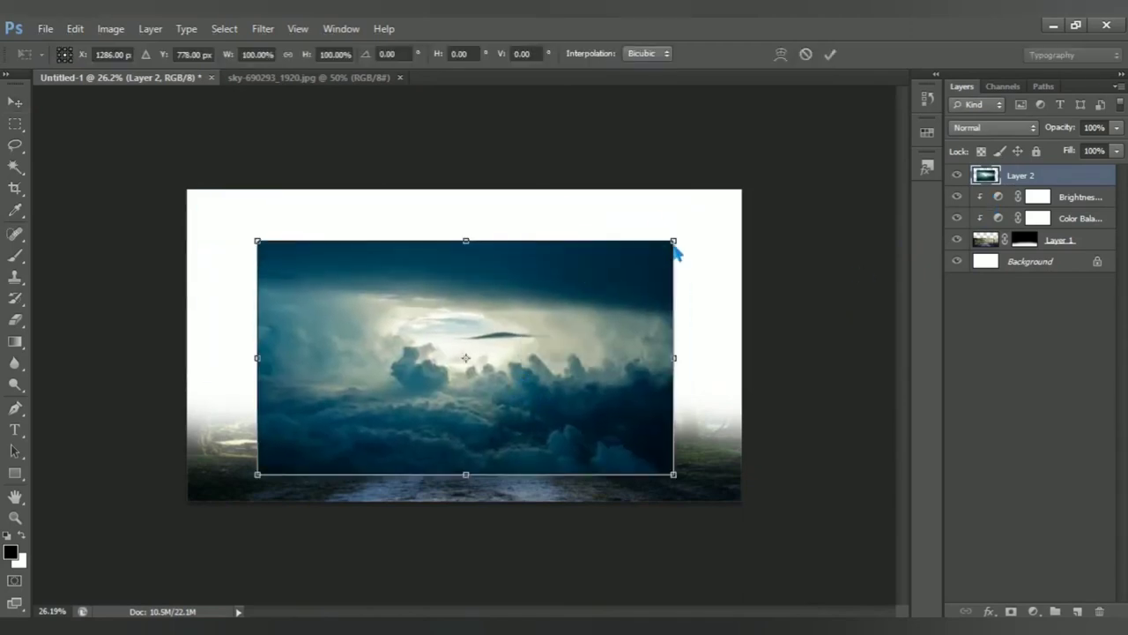
mouse_move(674, 240)
mouse_down()
mouse_move(766, 226)
mouse_move(781, 180)
mouse_up()
drag(575, 357, 569, 370)
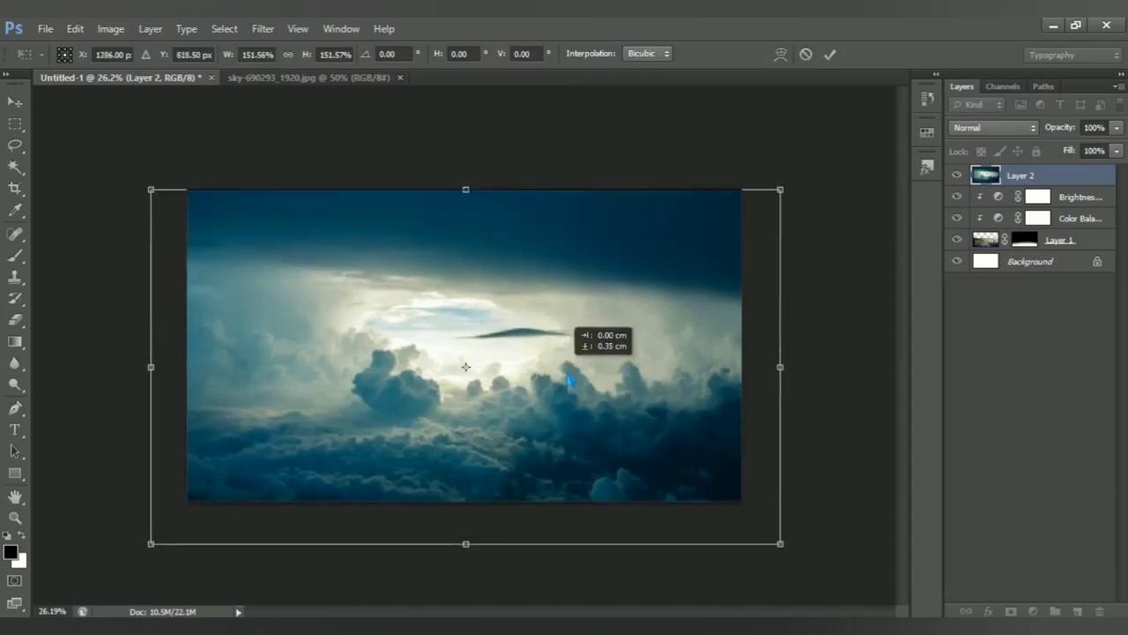
drag(790, 203, 852, 169)
mouse_move(671, 364)
mouse_down()
mouse_move(672, 333)
mouse_move(673, 343)
mouse_up()
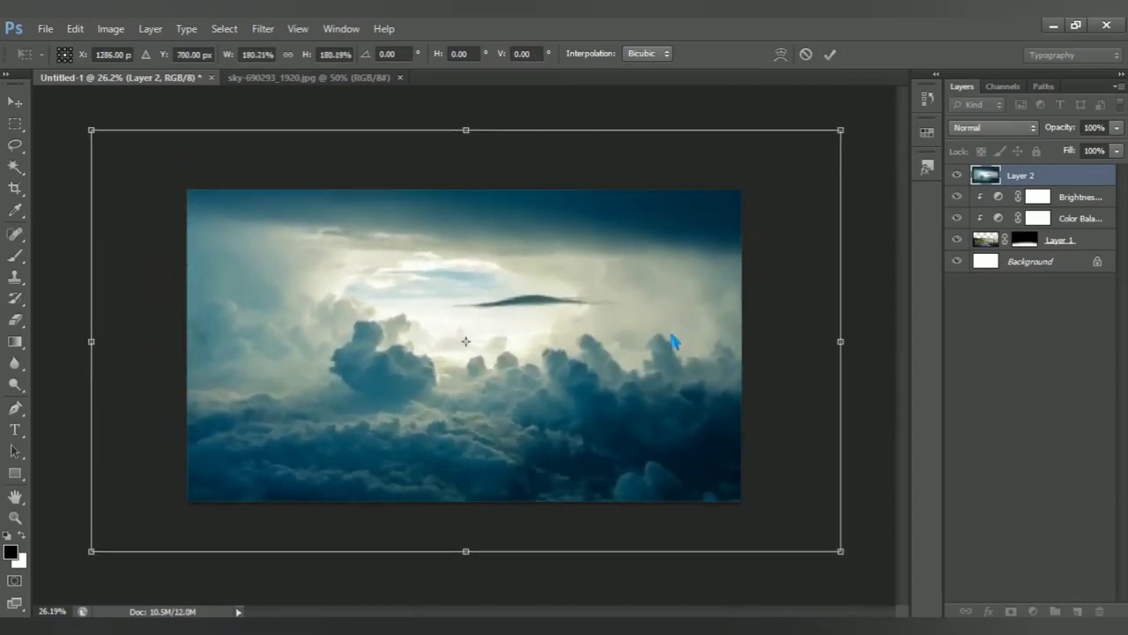
scroll(630, 319, down, 1)
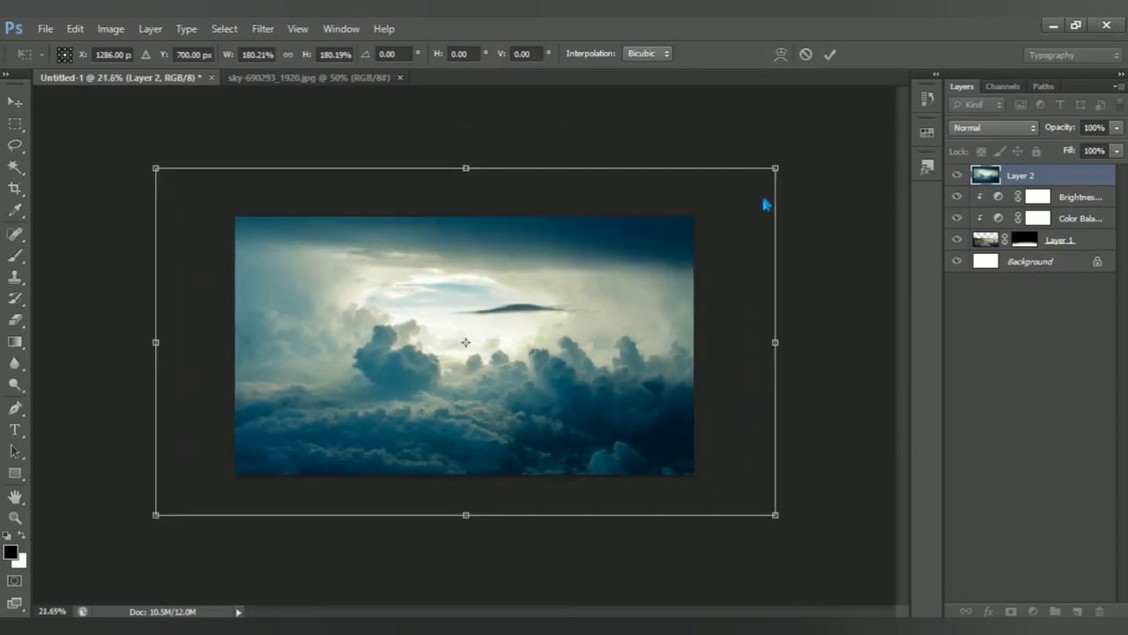
drag(786, 177, 842, 137)
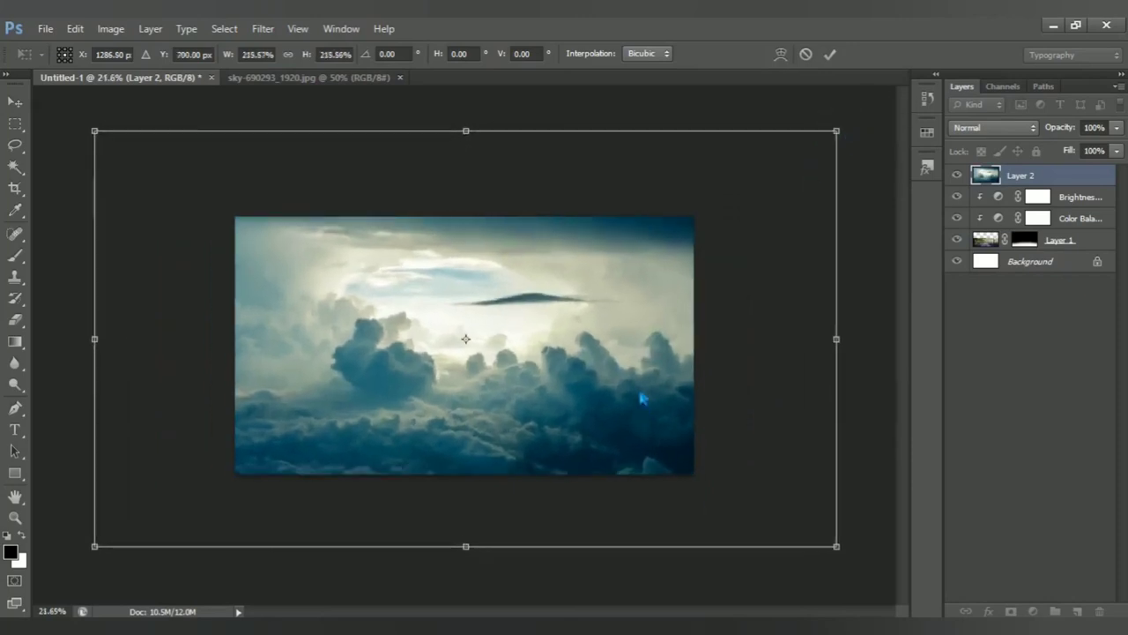
drag(645, 396, 642, 385)
key(Return)
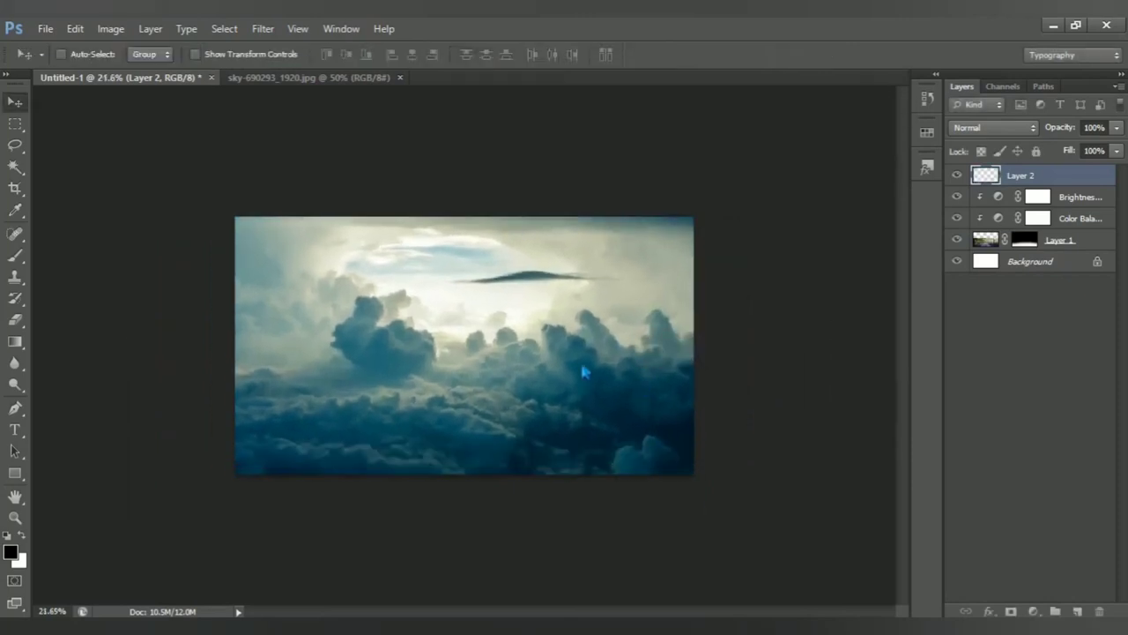
Mask the sky layer and paint away its bottom with a 1225 px brush
click(1011, 611)
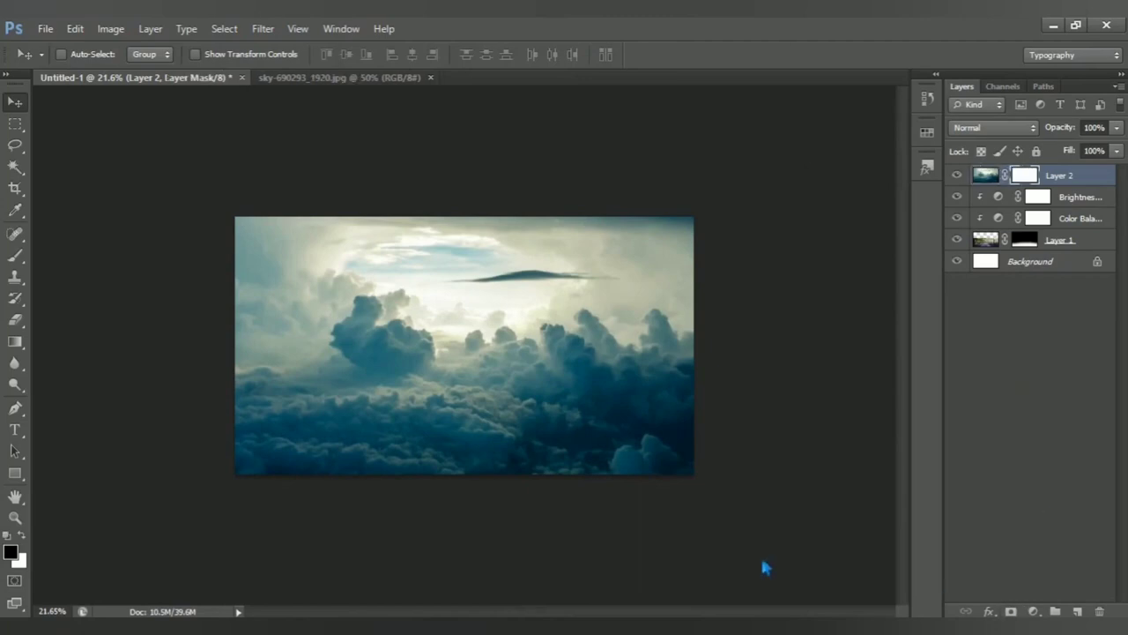
key(b)
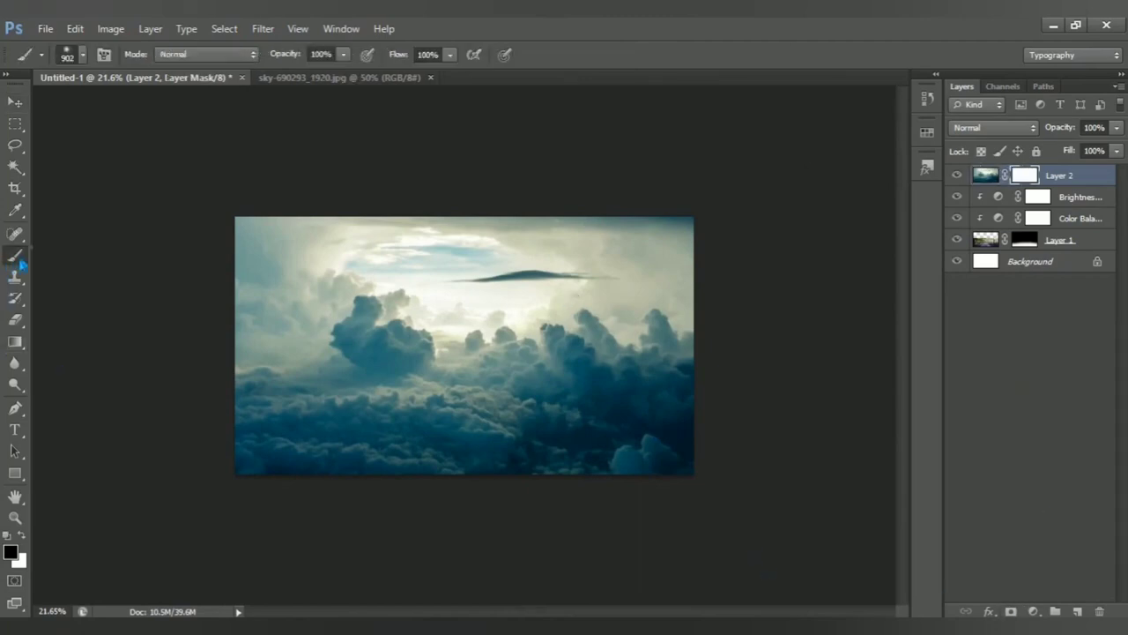
right_click(21, 263)
key(Escape)
drag(411, 480, 440, 477)
mouse_move(270, 534)
mouse_down()
mouse_move(700, 549)
mouse_move(607, 549)
mouse_move(526, 595)
mouse_up()
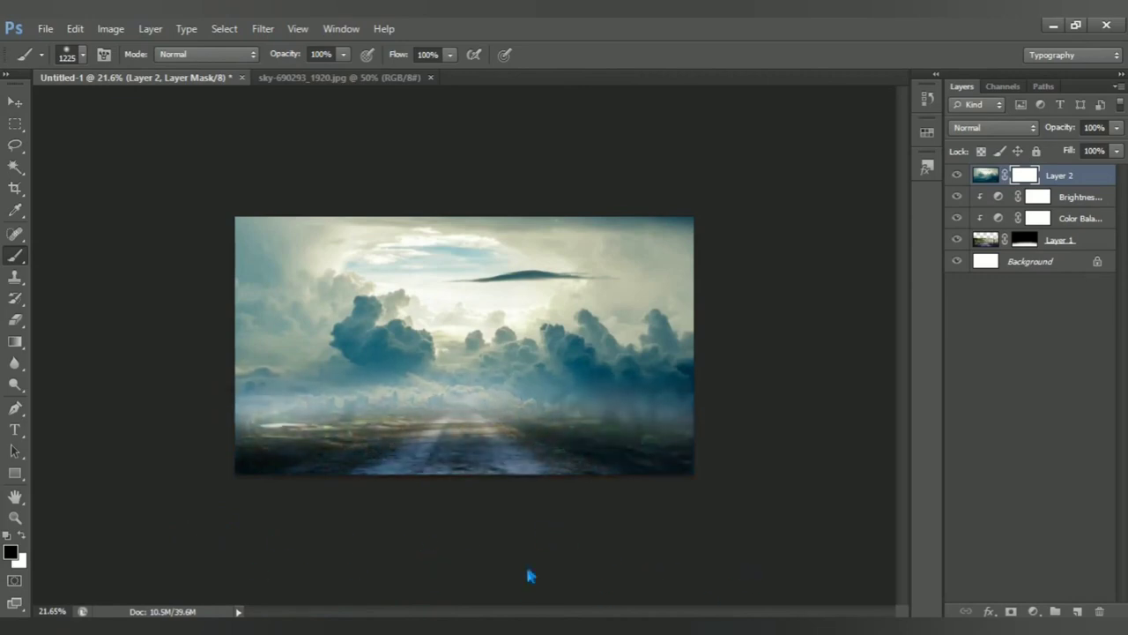
scroll(517, 537, up, 1)
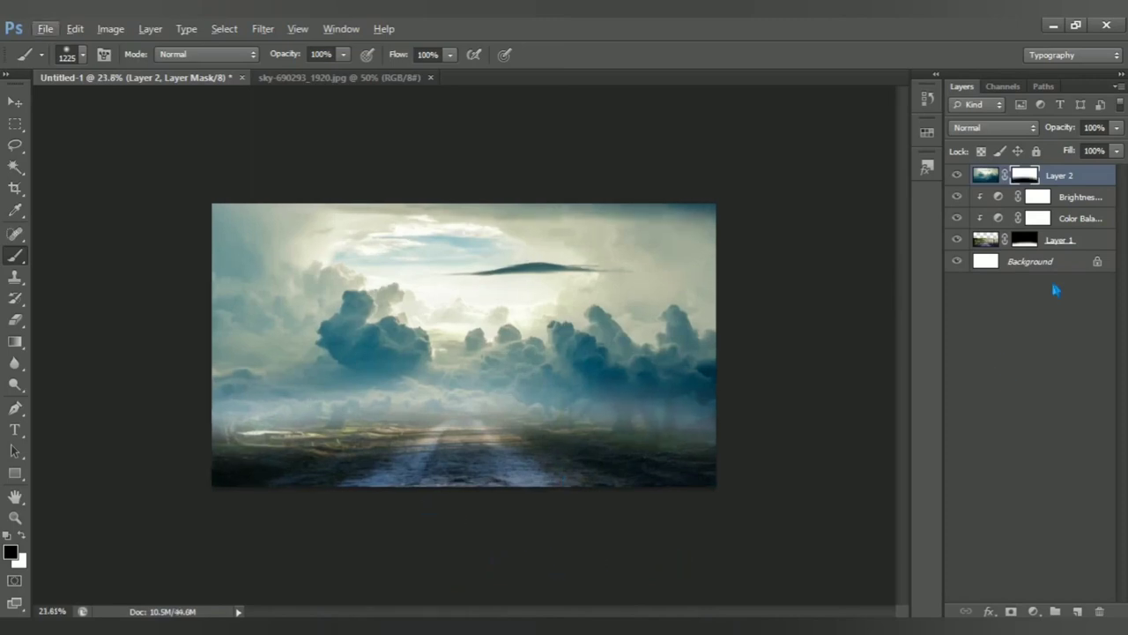
click(1051, 274)
Add a Solid Color fill layer in dark grey #242323 above the Background
click(1033, 610)
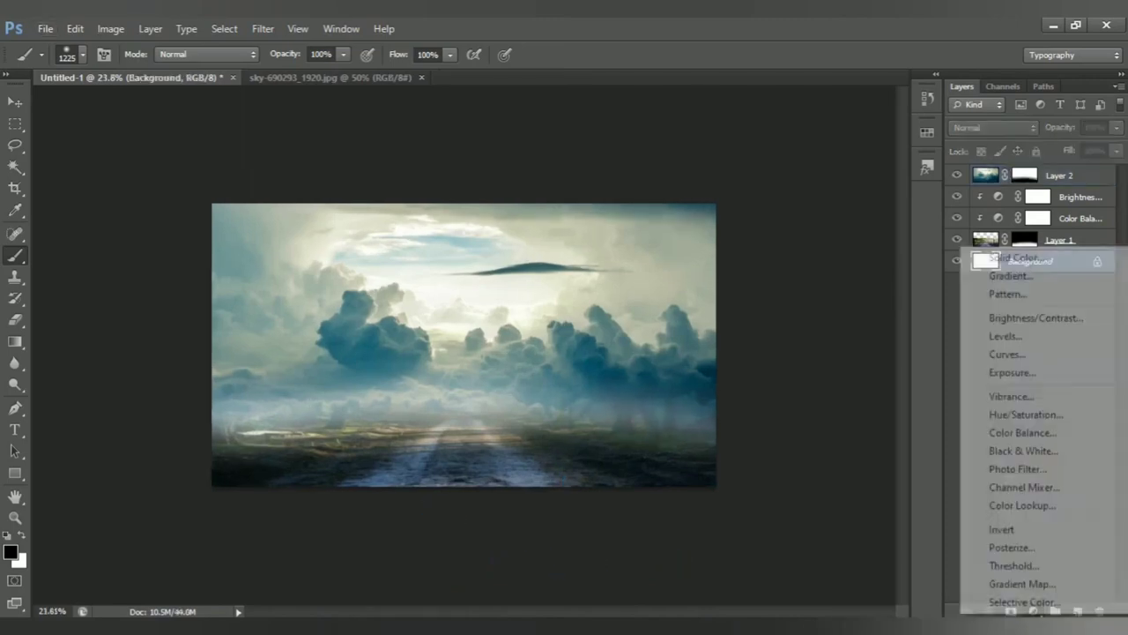
click(1069, 259)
double_click(782, 397)
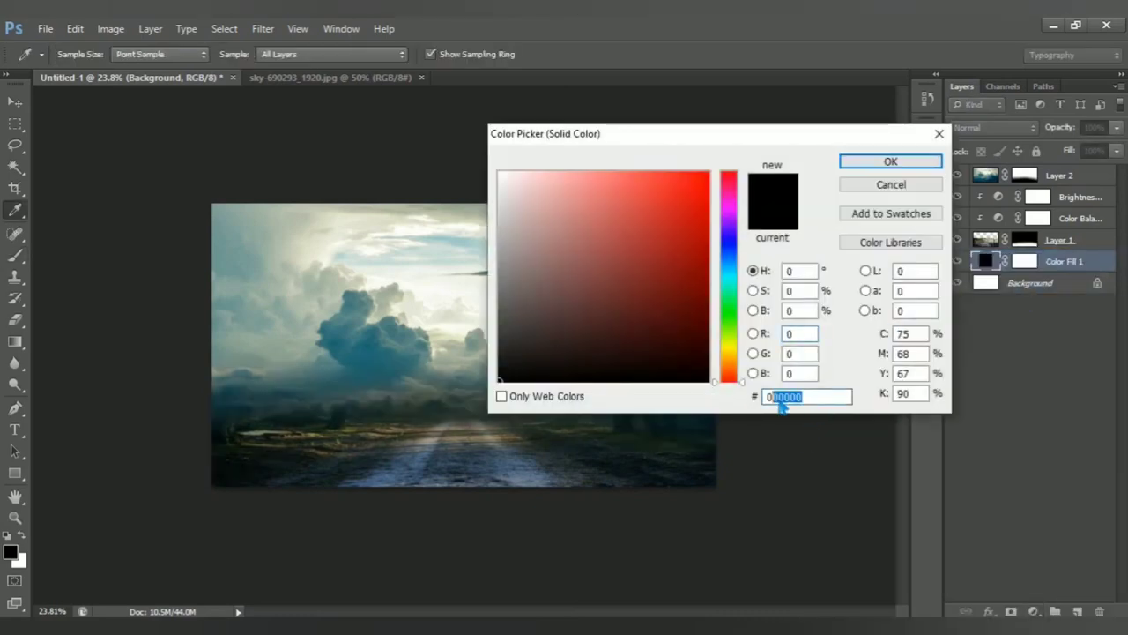
text(24)
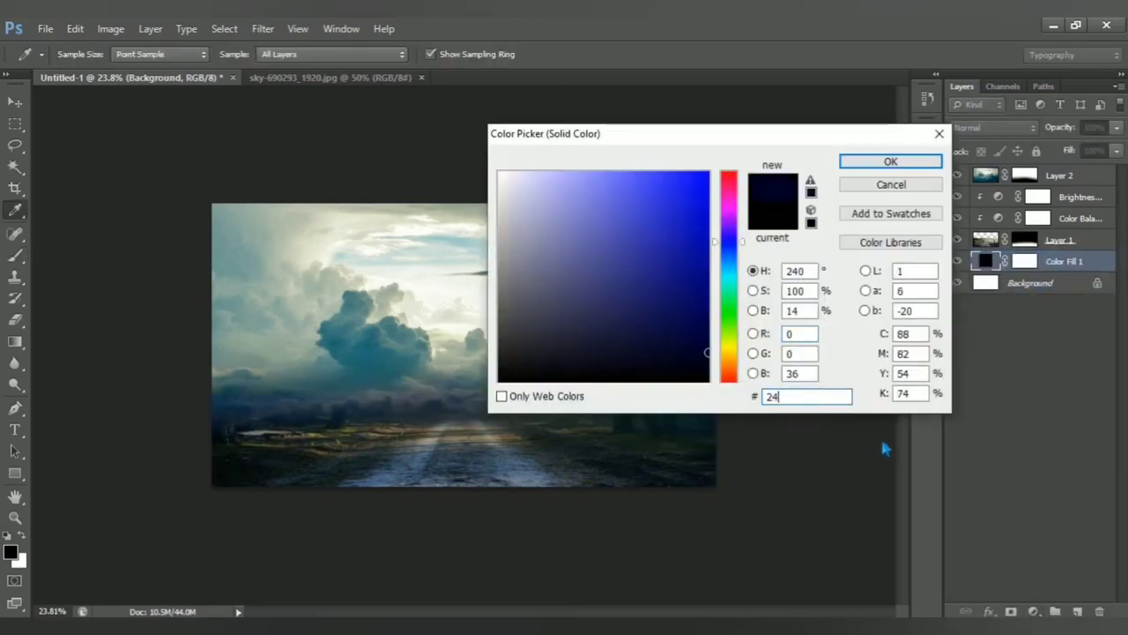
text(2323)
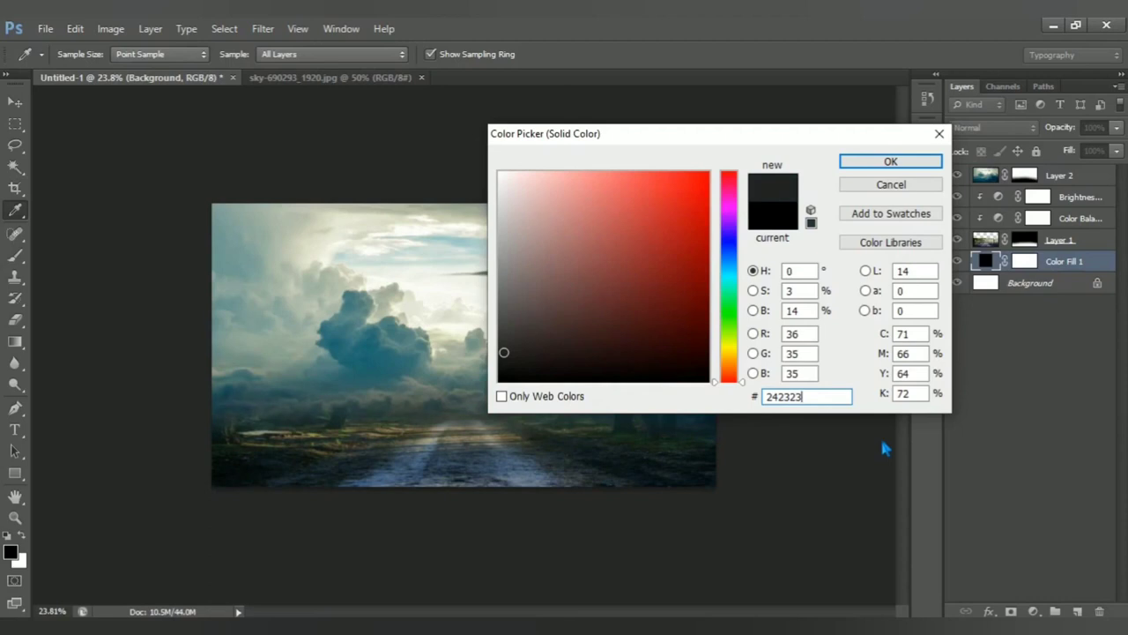
key(Return)
scroll(458, 471, up, 2)
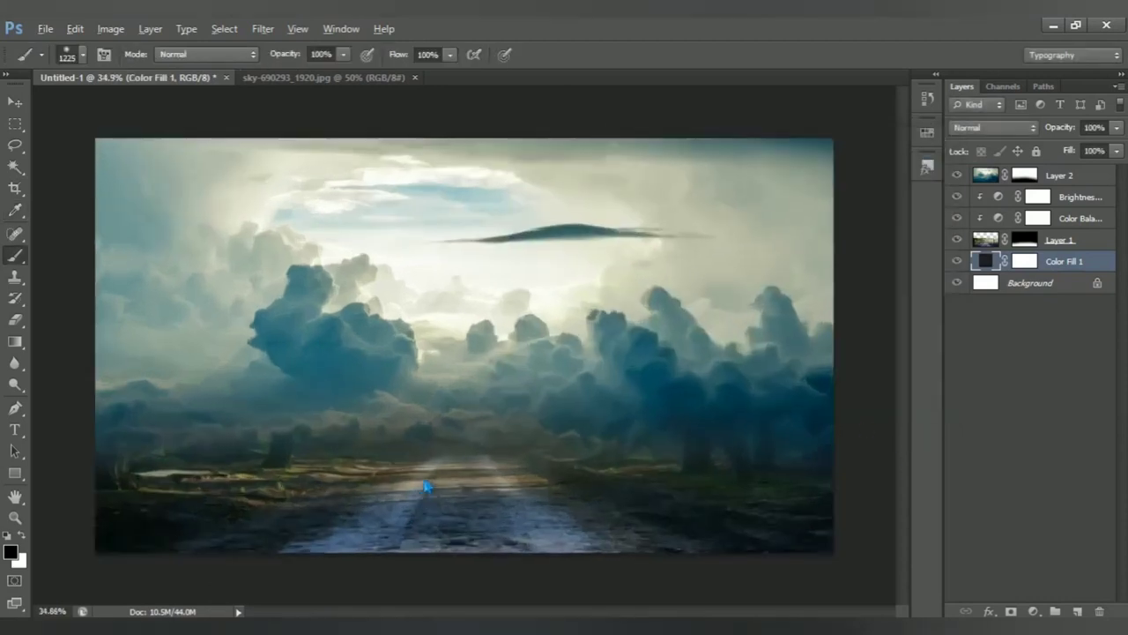
click(1057, 181)
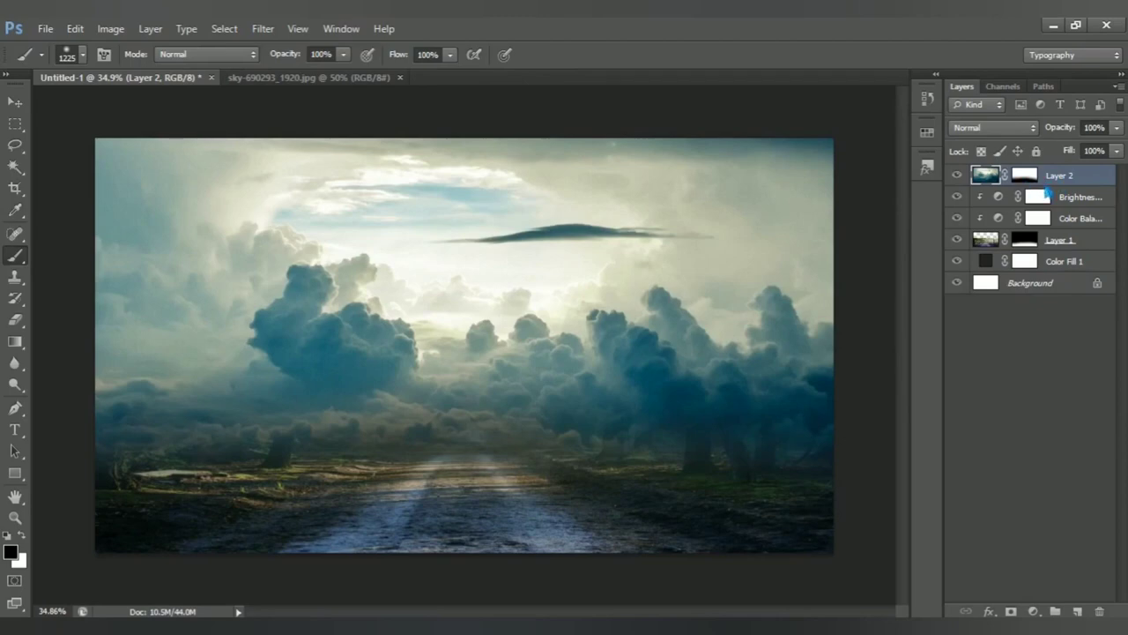
Add a Brightness/Contrast clipped to Layer 2 with brightness −86 and contrast 32
click(1033, 611)
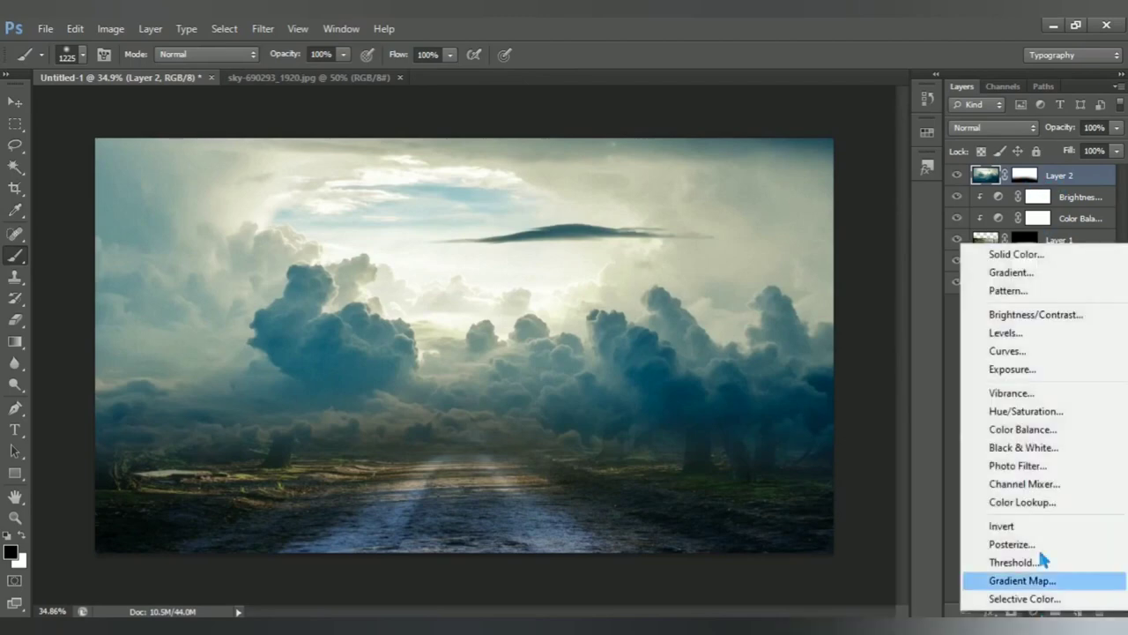
click(1083, 322)
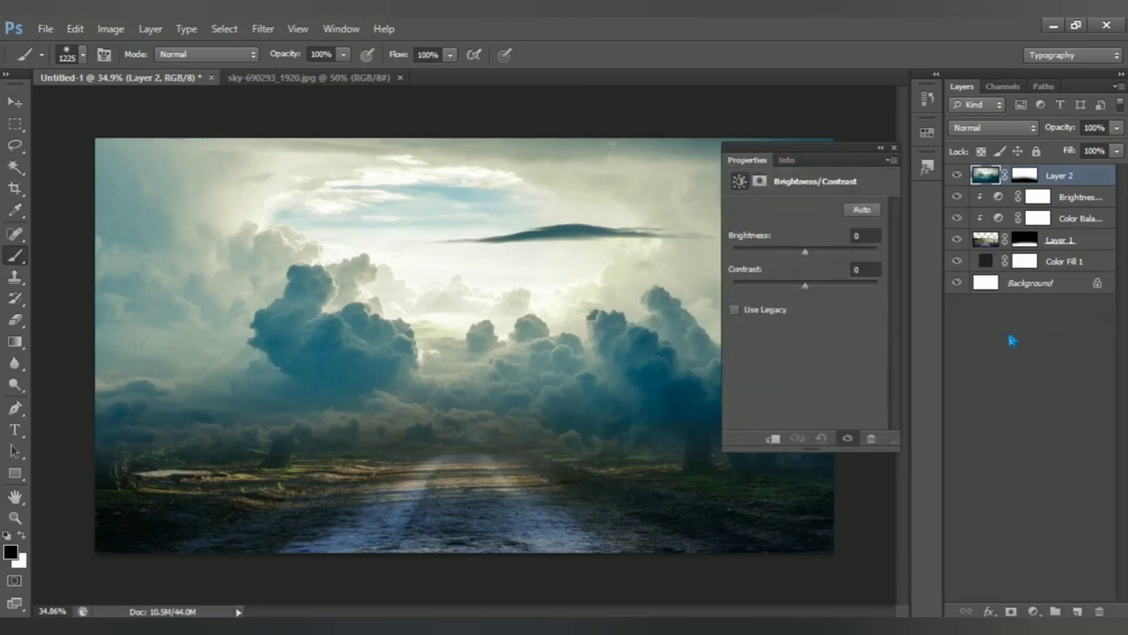
click(773, 438)
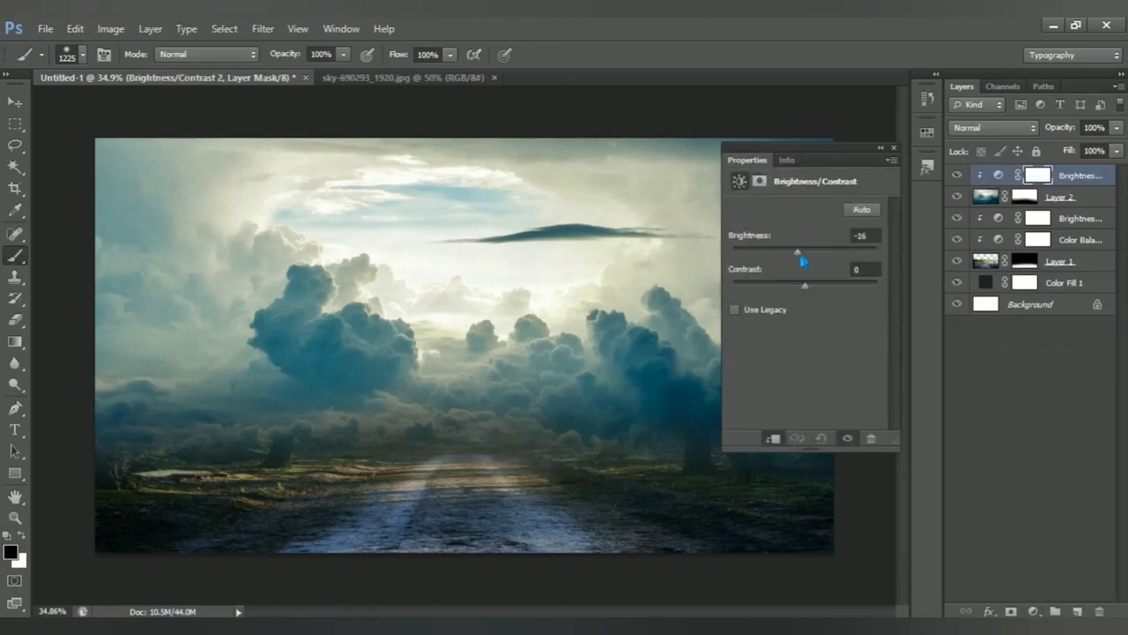
drag(804, 253, 768, 269)
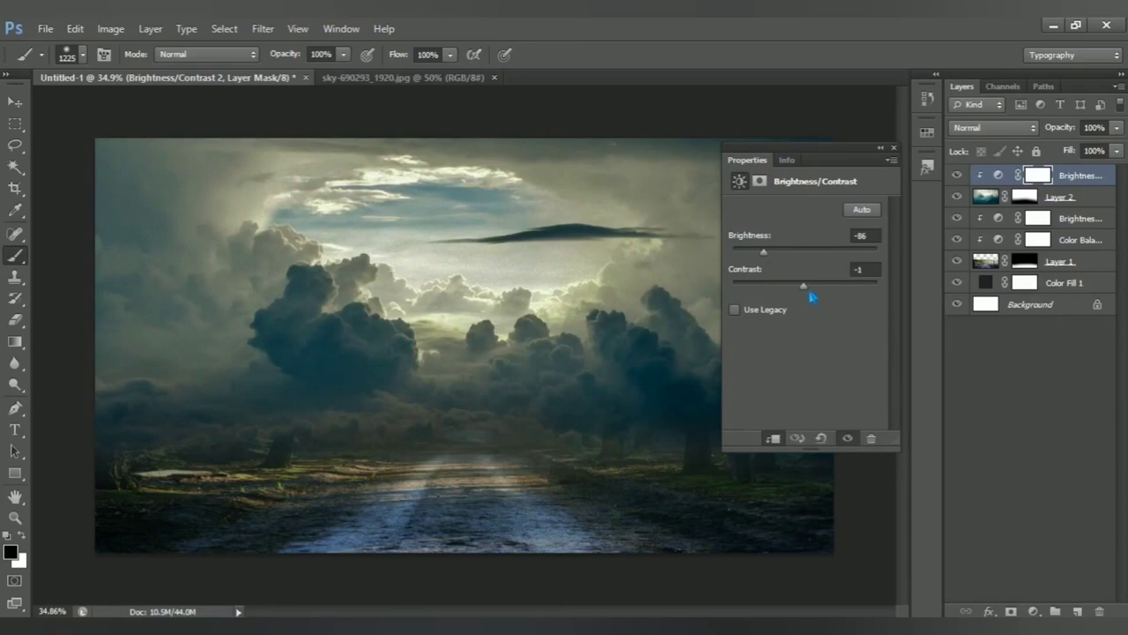
drag(810, 292, 825, 292)
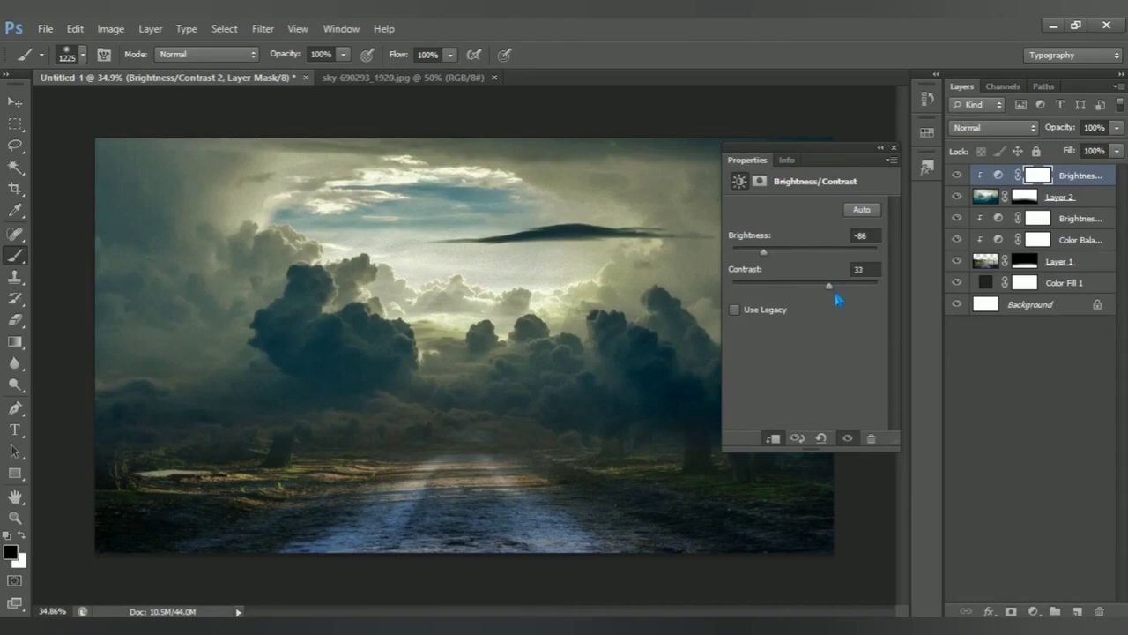
click(847, 437)
click(847, 437)
click(926, 167)
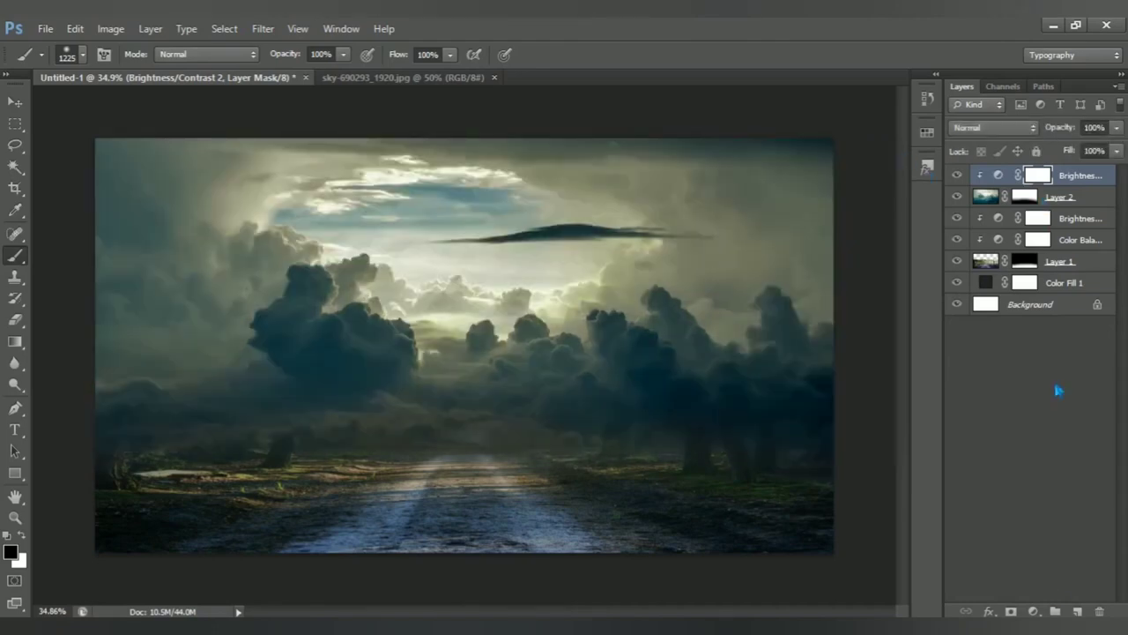
click(1032, 611)
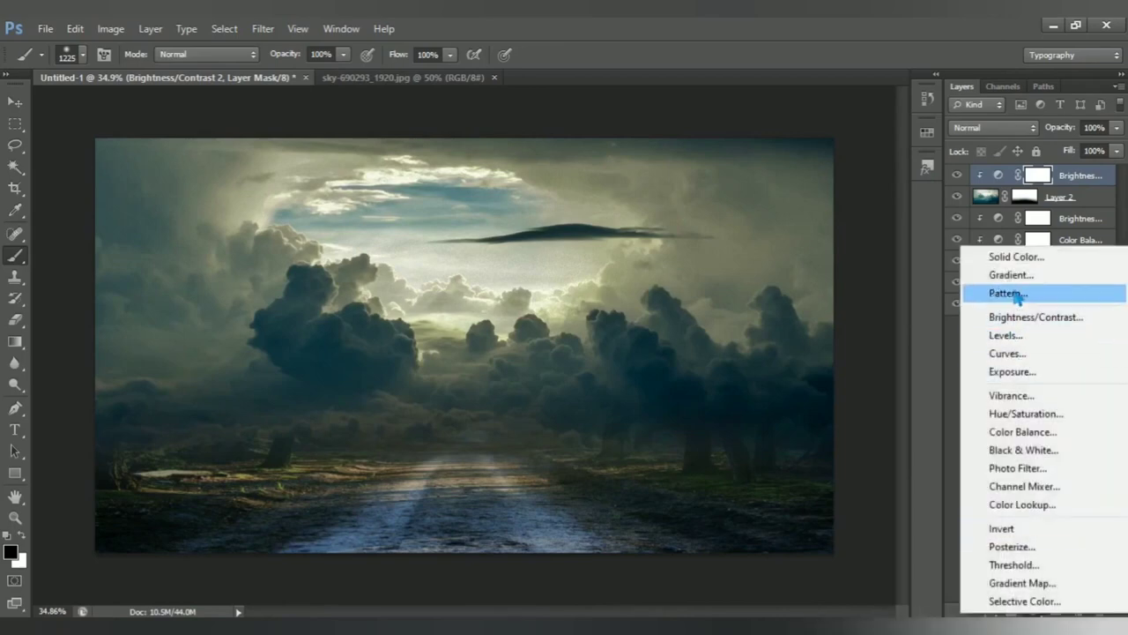
Add a clipped Color Balance to the sky with midtones +13 red, −27 magenta, −31 yellow
click(1060, 433)
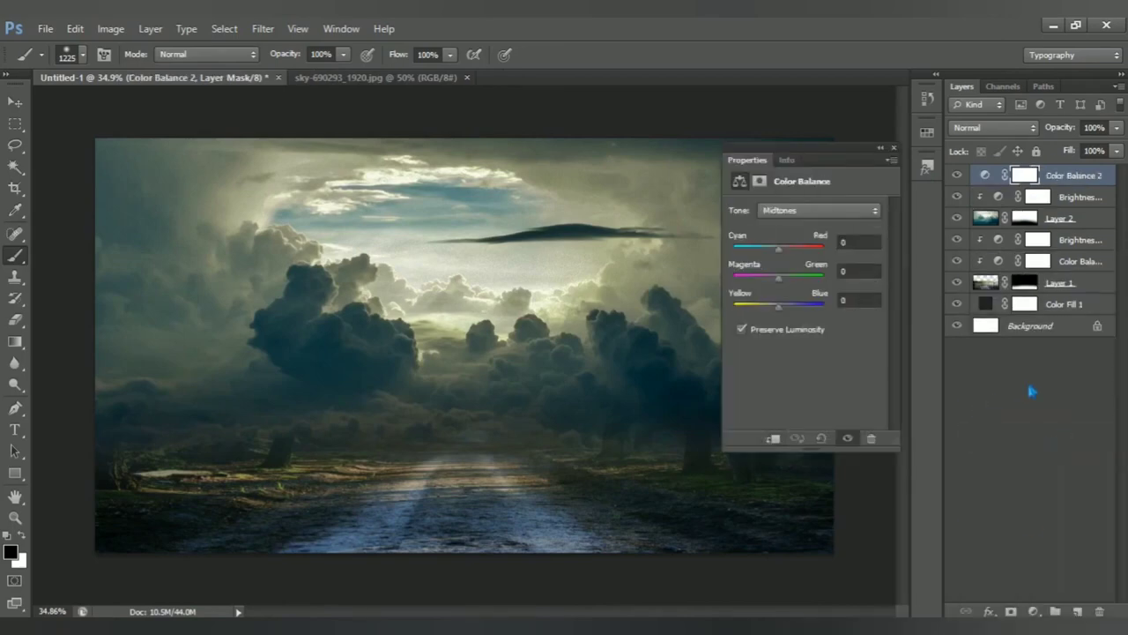
click(779, 442)
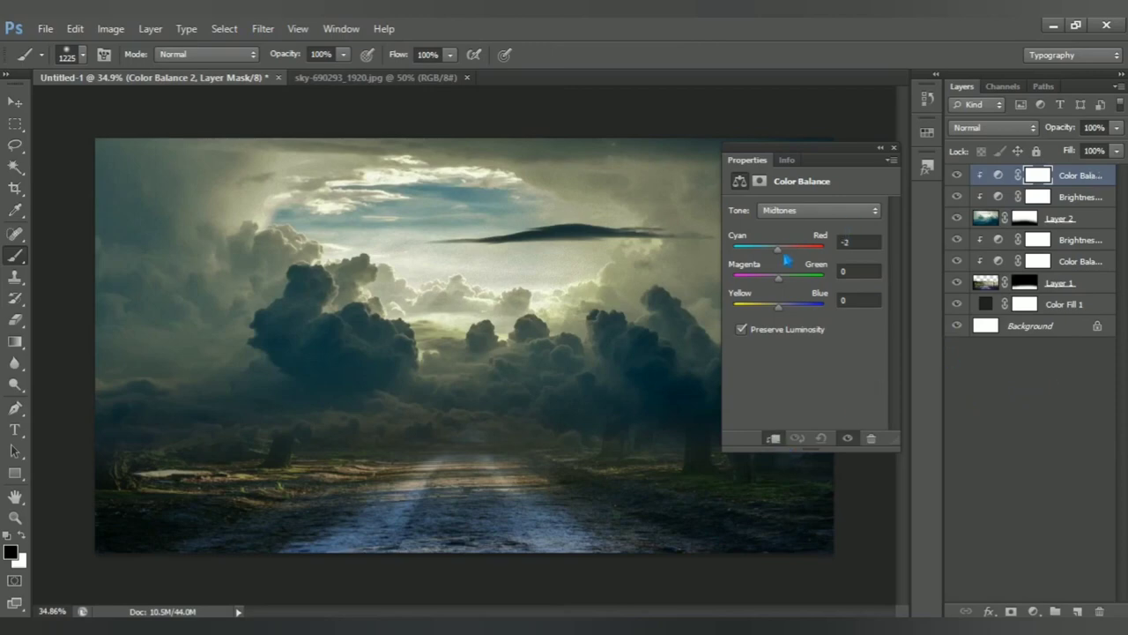
drag(787, 261, 790, 262)
drag(787, 292, 799, 296)
drag(799, 297, 797, 295)
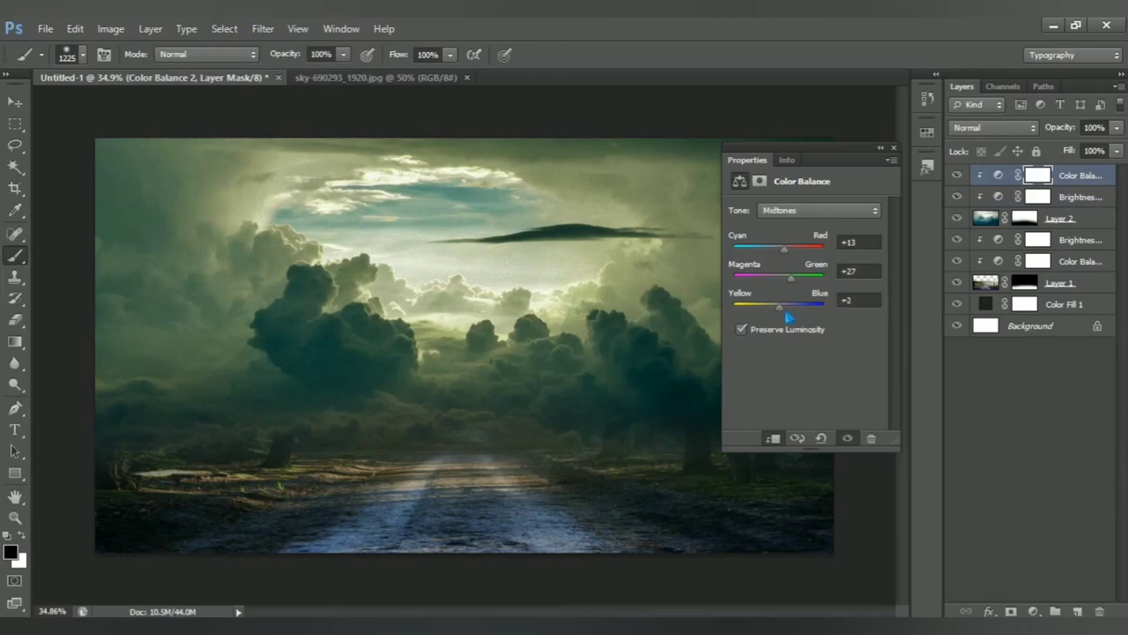
drag(786, 315, 772, 317)
click(850, 440)
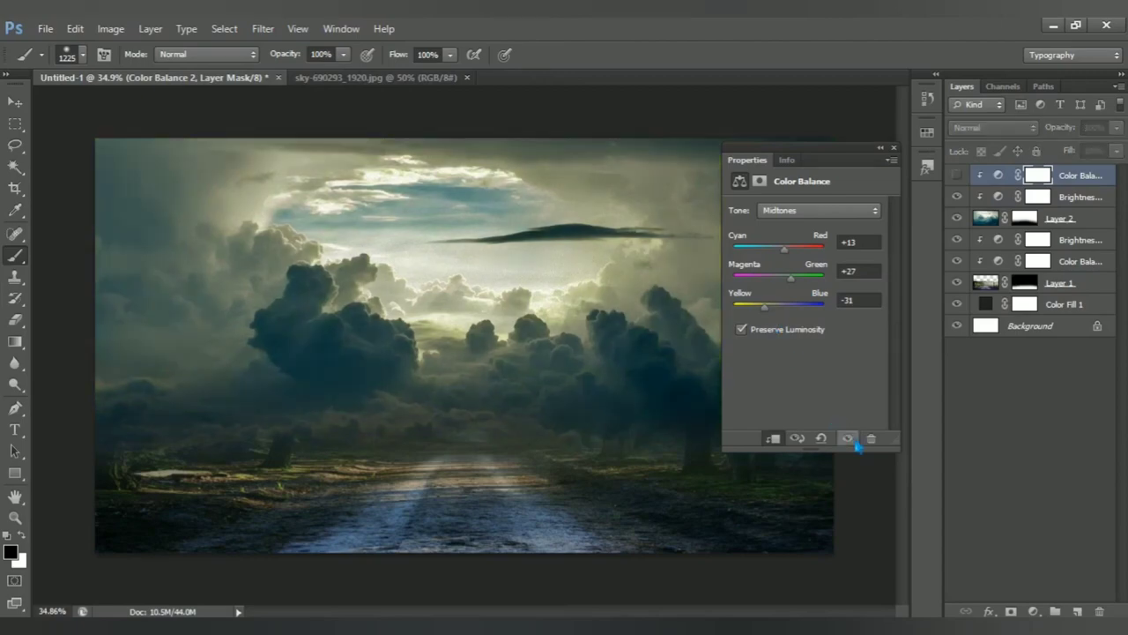
click(853, 440)
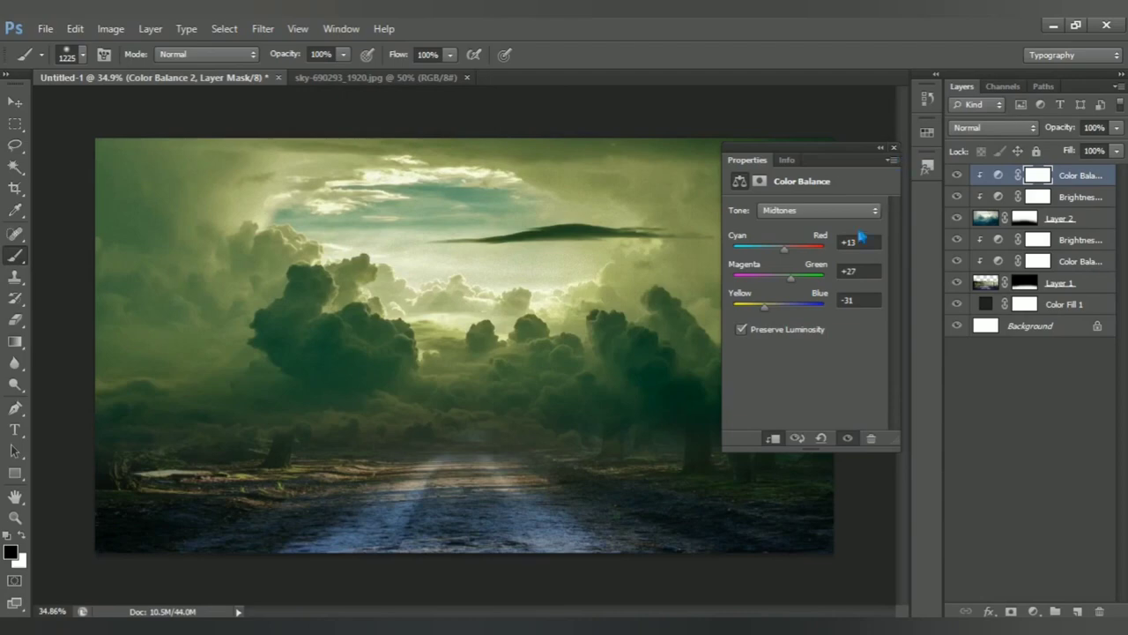
drag(794, 279, 773, 287)
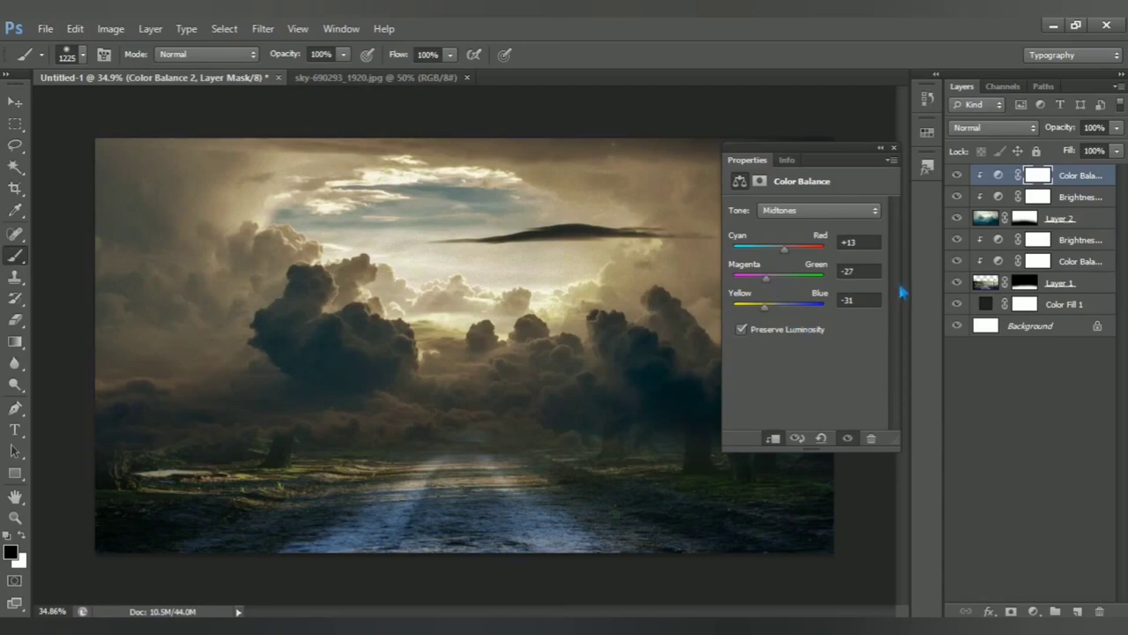
click(893, 147)
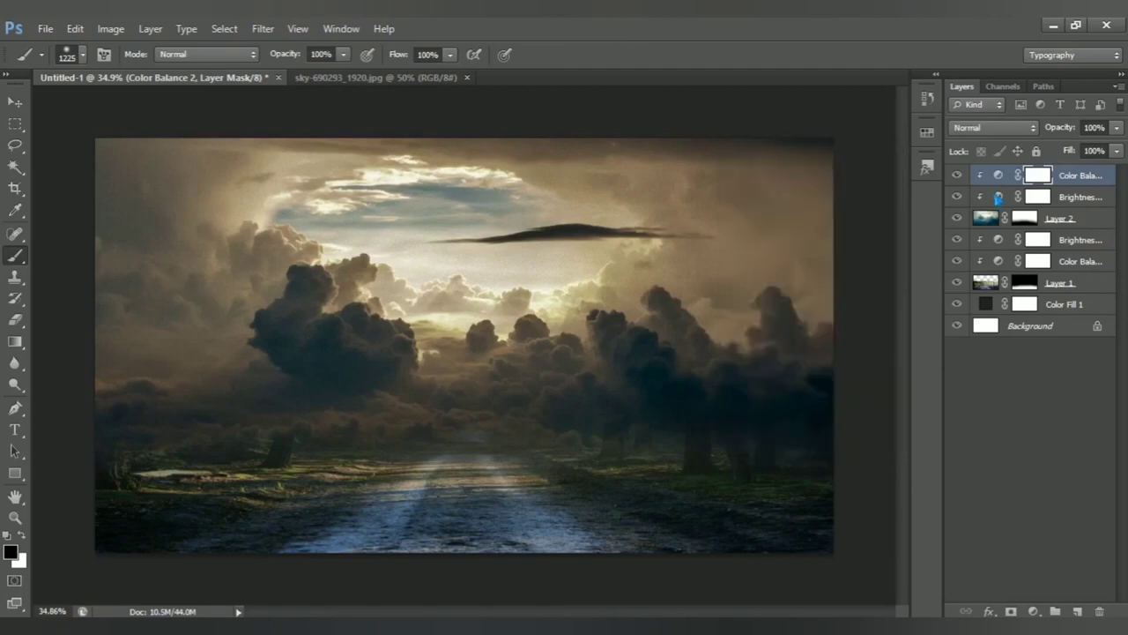
Review the sky's Brightness/Contrast and Color Balance settings in Properties
double_click(1005, 201)
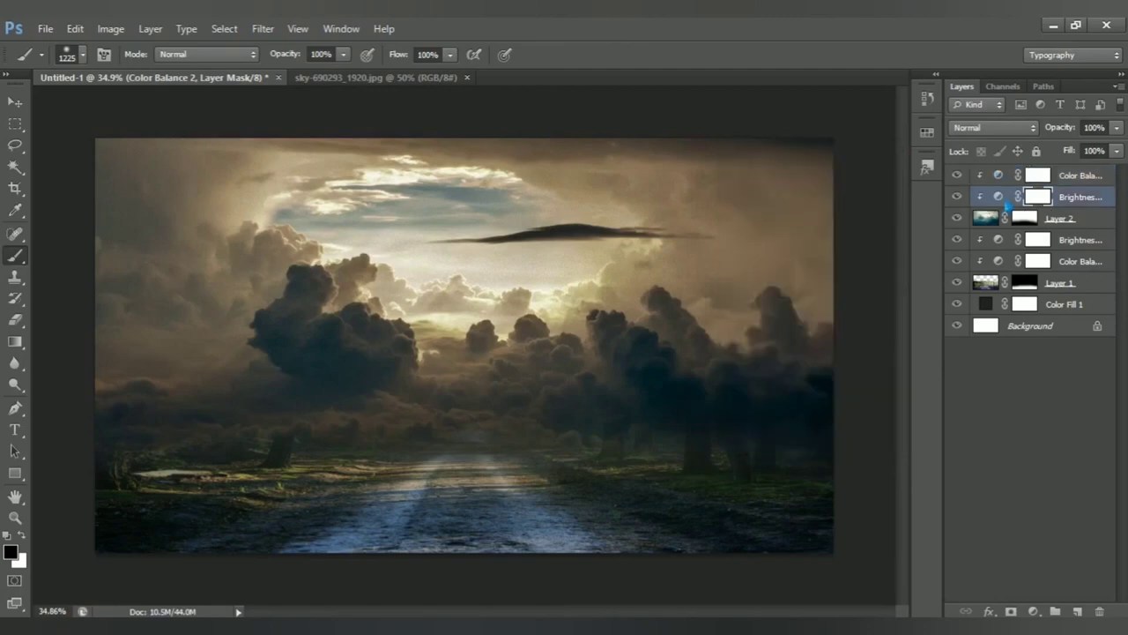
click(1083, 178)
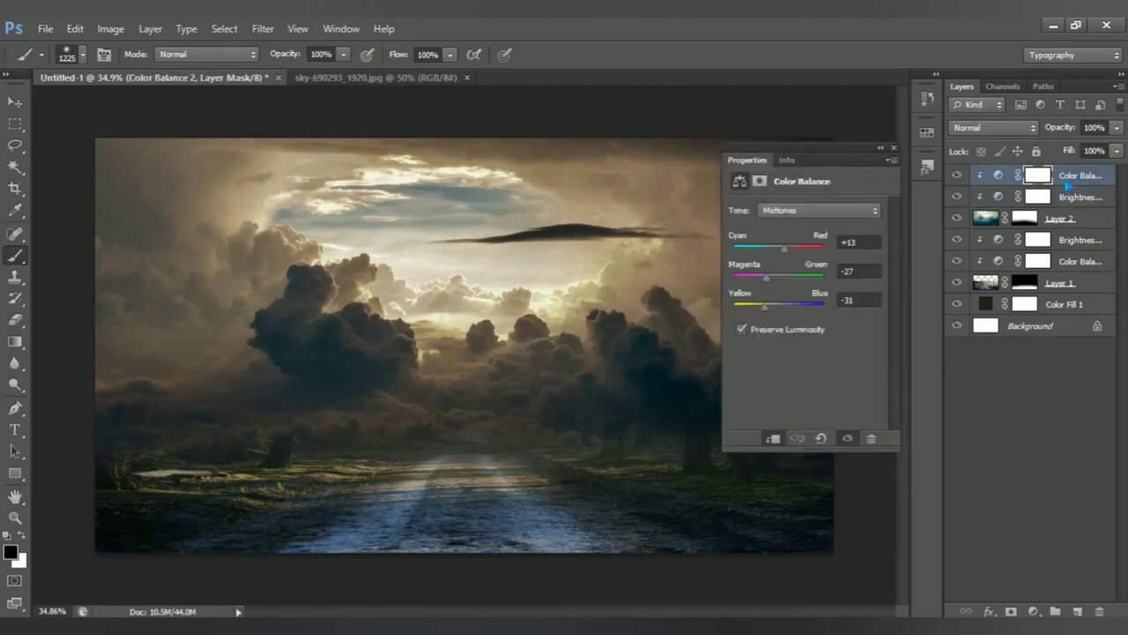
click(893, 147)
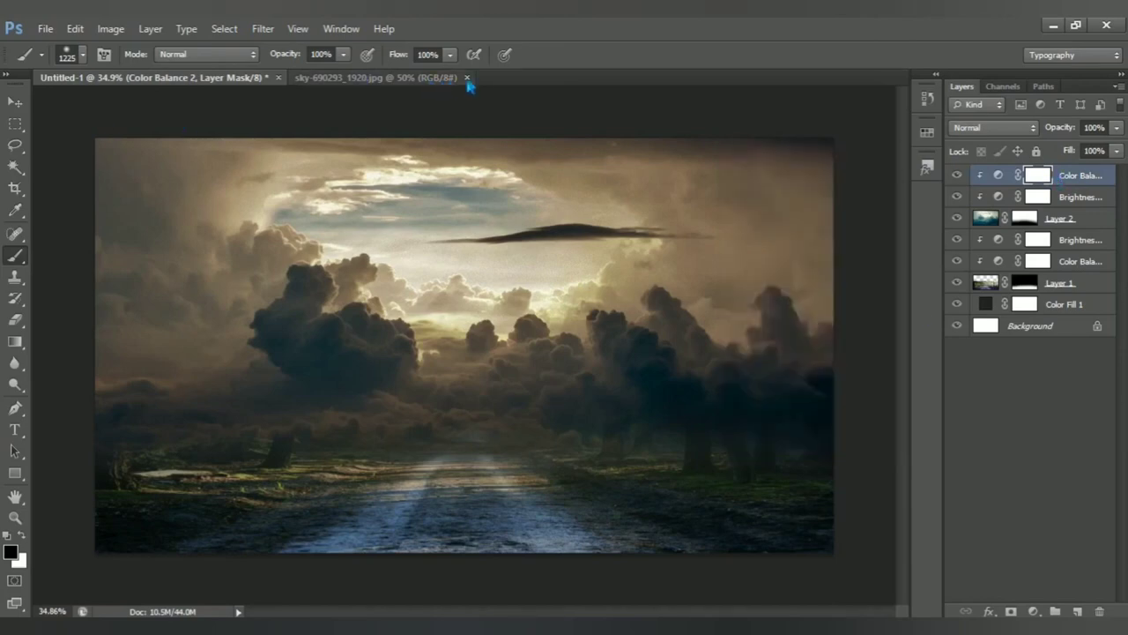
Open Risksha.psd and drag the rickshaw cutout into Untitled-1 as a new top layer
click(45, 28)
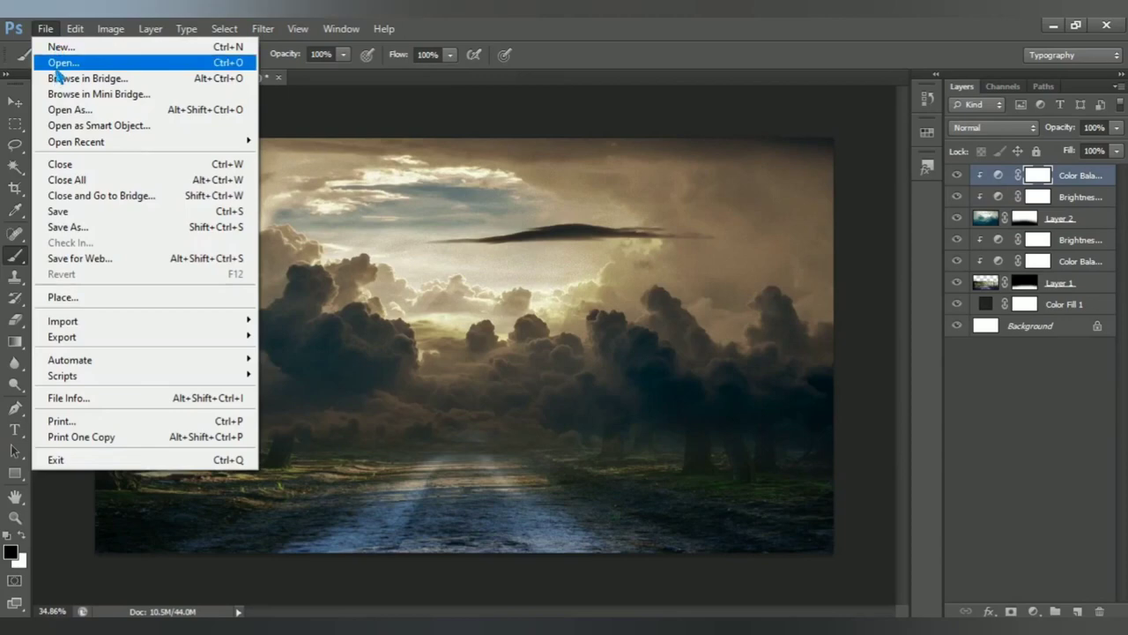
click(127, 66)
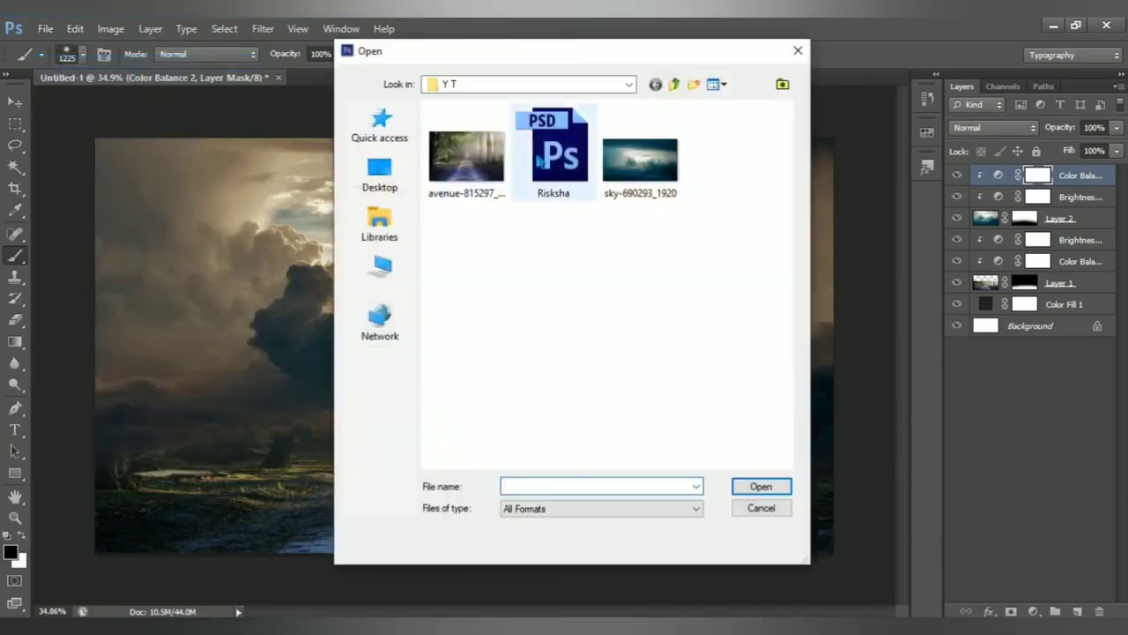
click(553, 150)
click(758, 488)
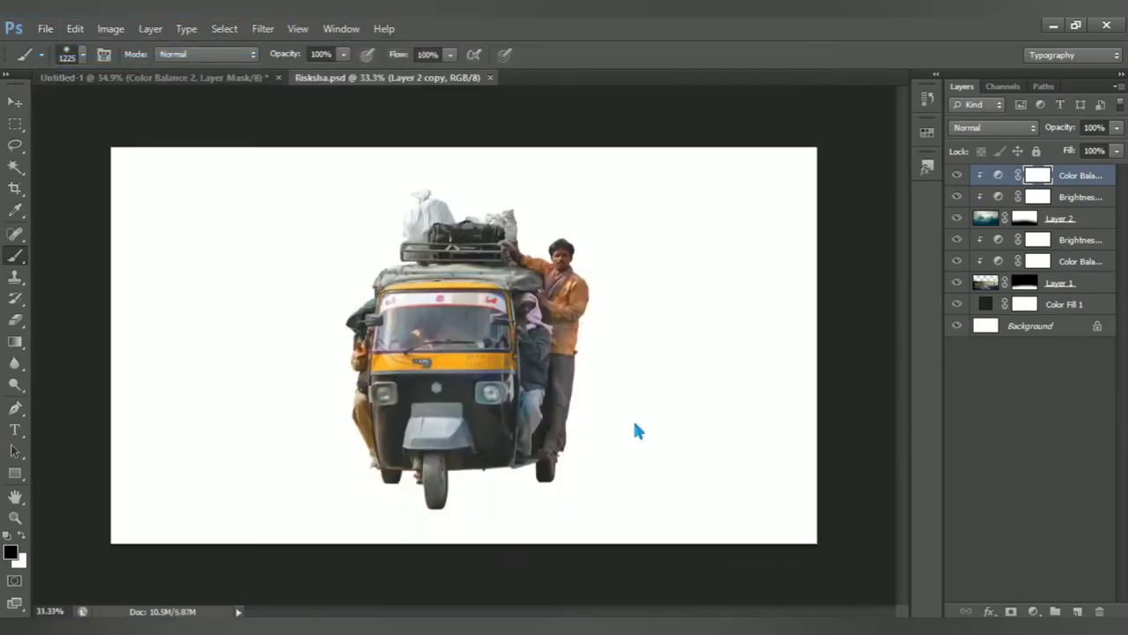
click(15, 100)
mouse_move(477, 367)
mouse_down()
mouse_move(194, 126)
mouse_move(467, 421)
mouse_up()
Unclip the rickshaw, shrink it to about two-thirds size and lower it onto the road
alt+click(996, 190)
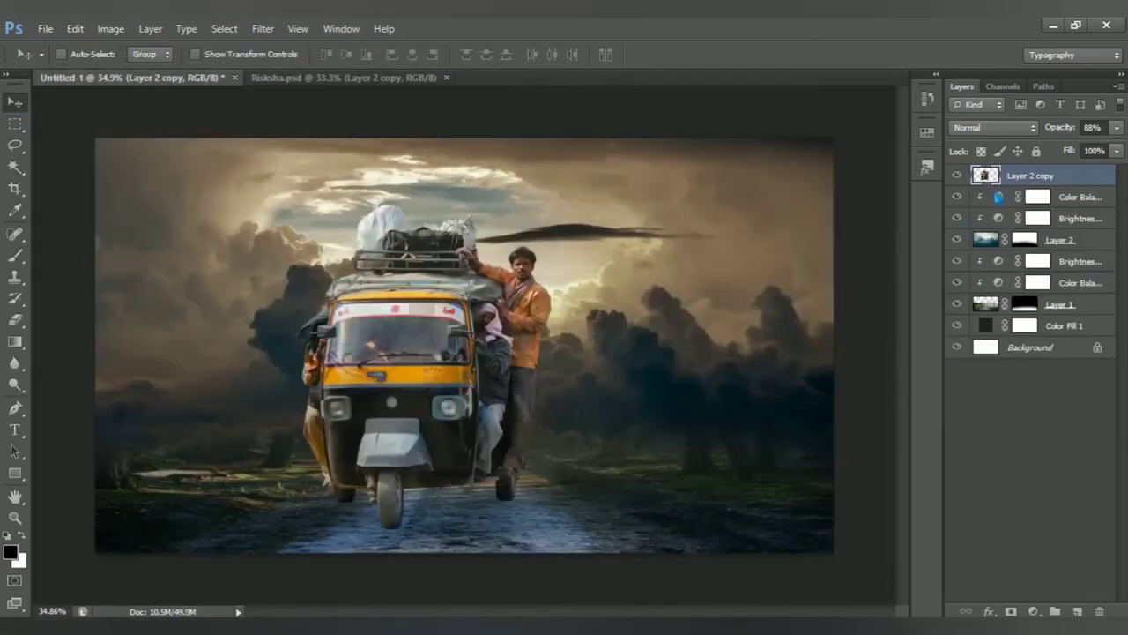
drag(394, 398, 447, 383)
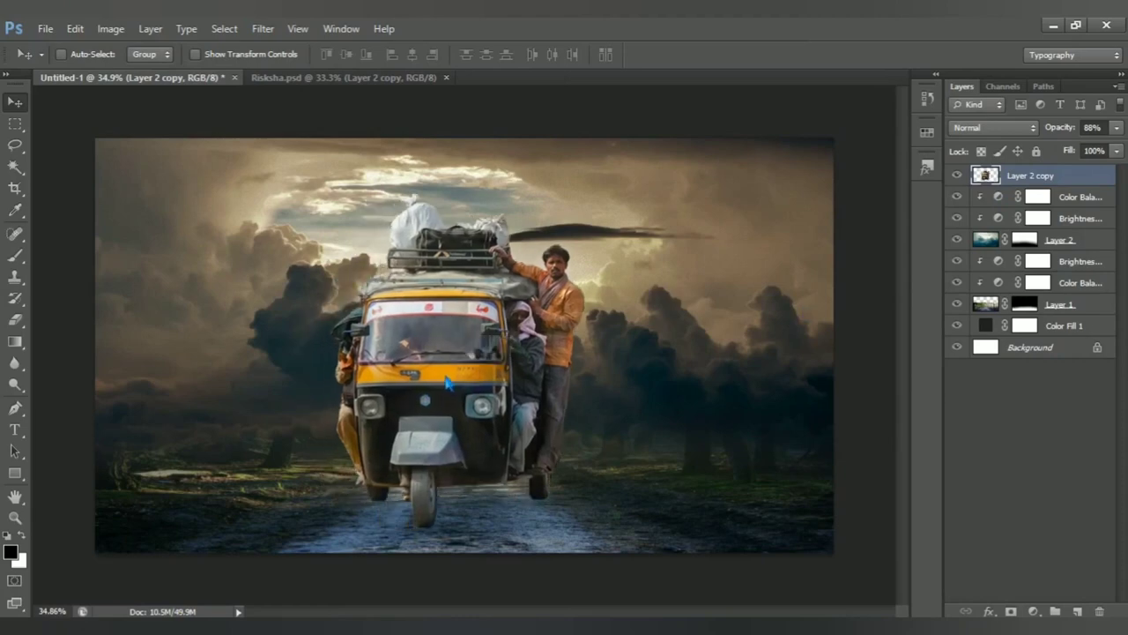
key(ctrl+t)
drag(587, 194, 545, 253)
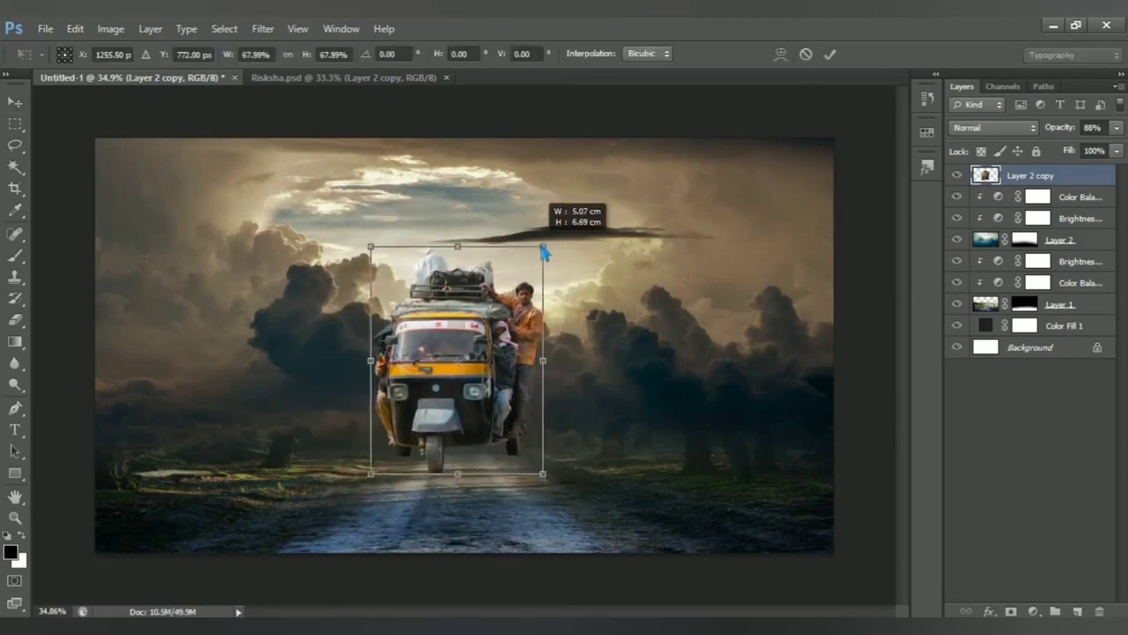
drag(509, 328, 504, 370)
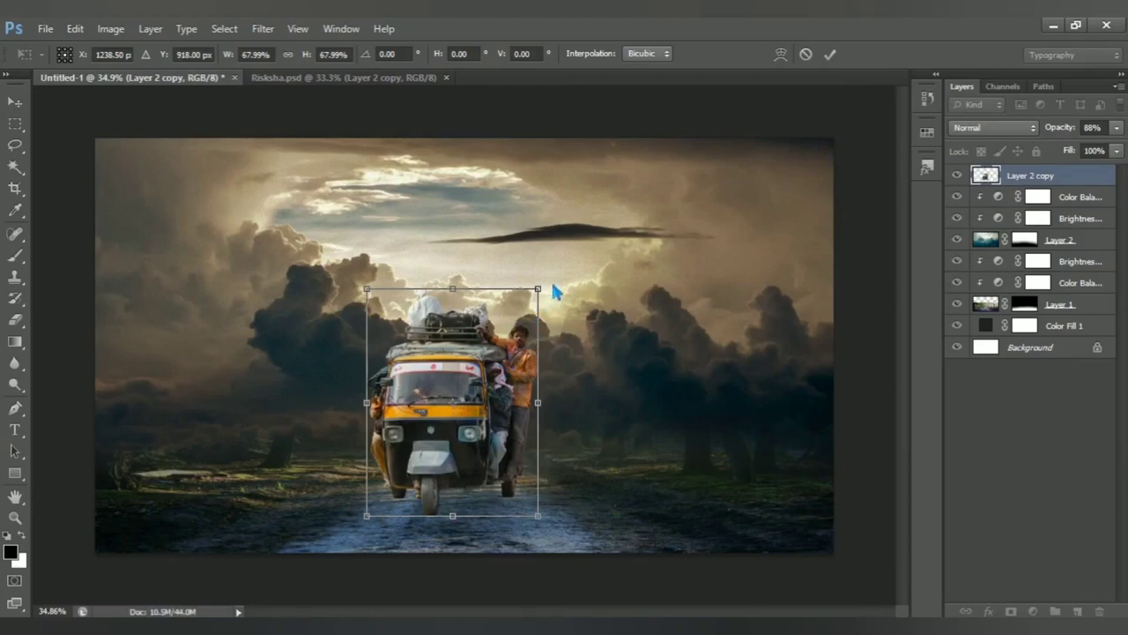
drag(543, 295, 546, 301)
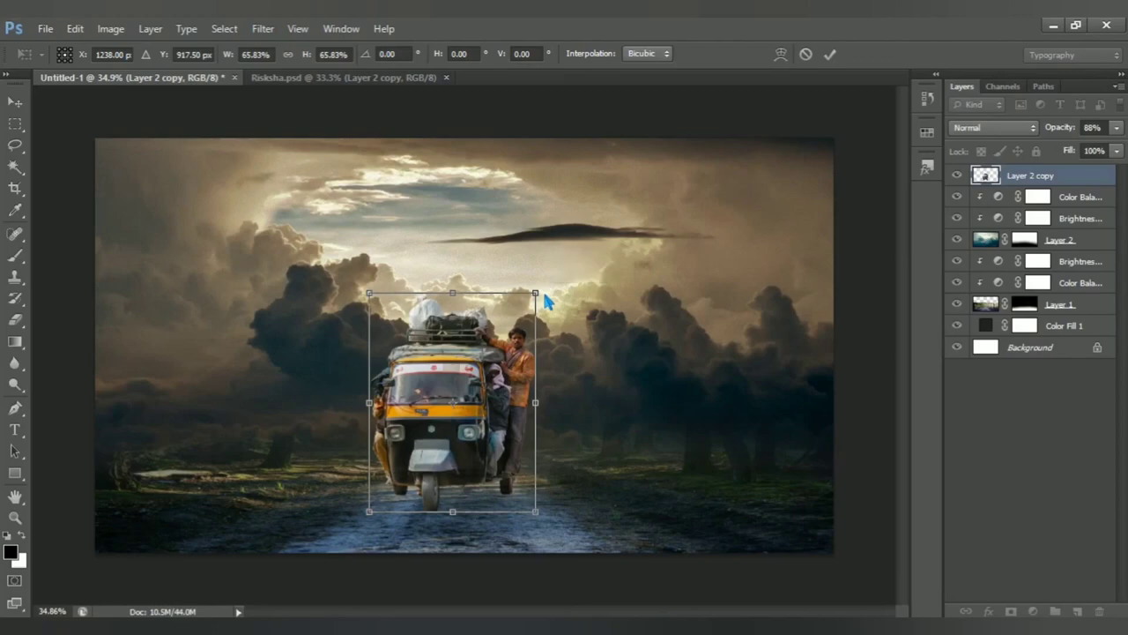
key(Return)
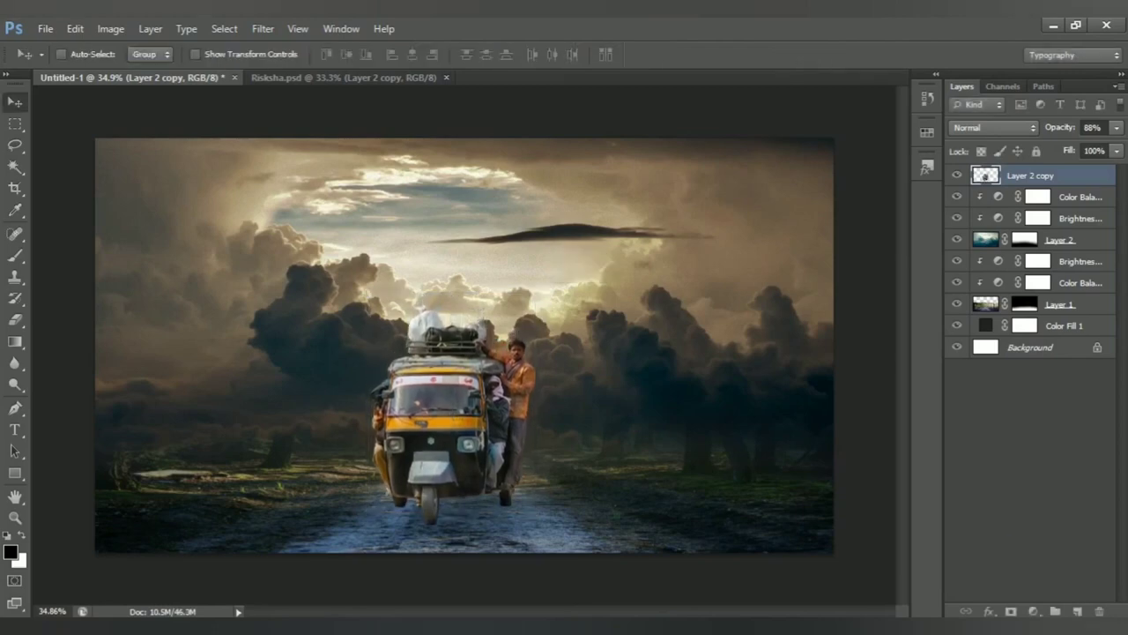
Enlarge the rickshaw slightly to about 108% and commit the resize
key(ctrl+t)
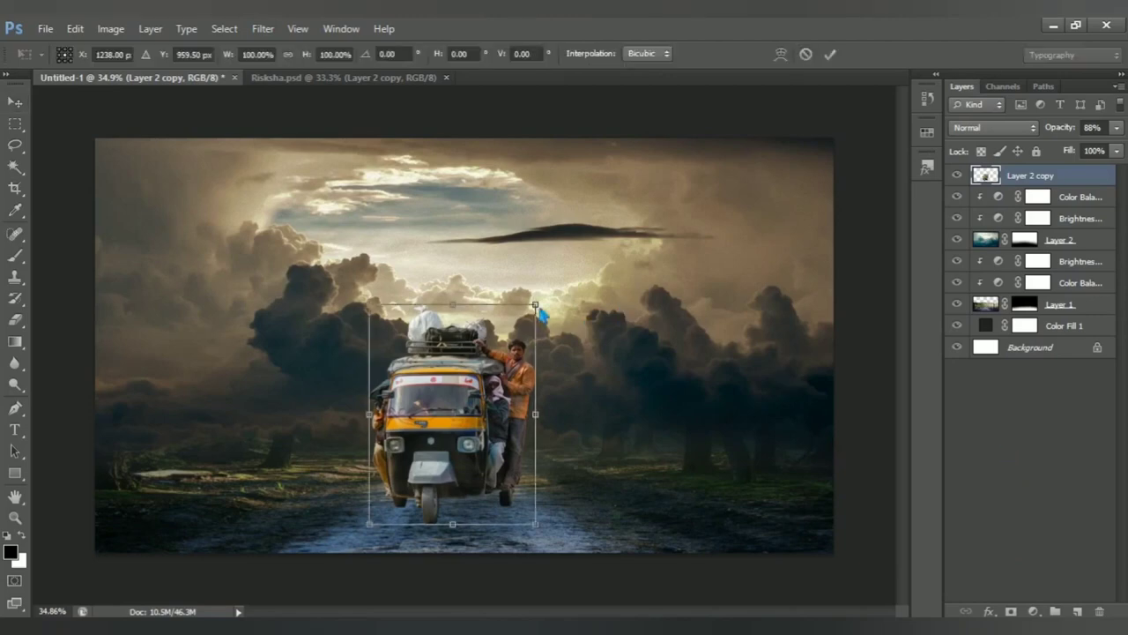
mouse_move(540, 298)
mouse_down()
mouse_move(552, 304)
mouse_move(543, 362)
mouse_up()
key(Return)
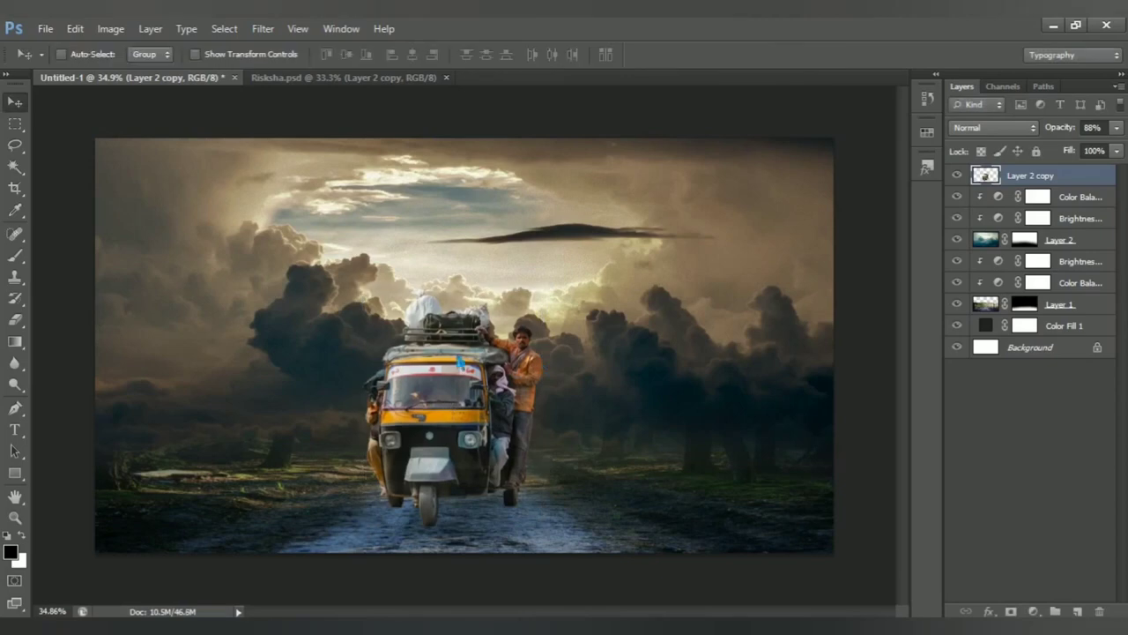
click(999, 246)
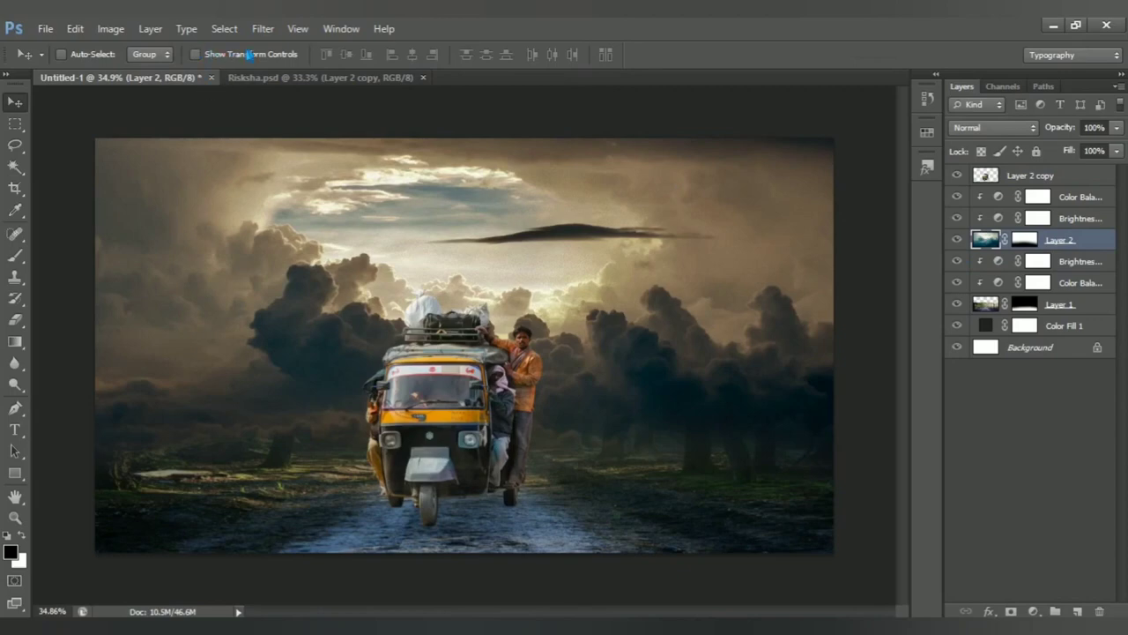
Blur the Layer 2 sky with a Gaussian Blur of radius 8.0 pixels
click(263, 28)
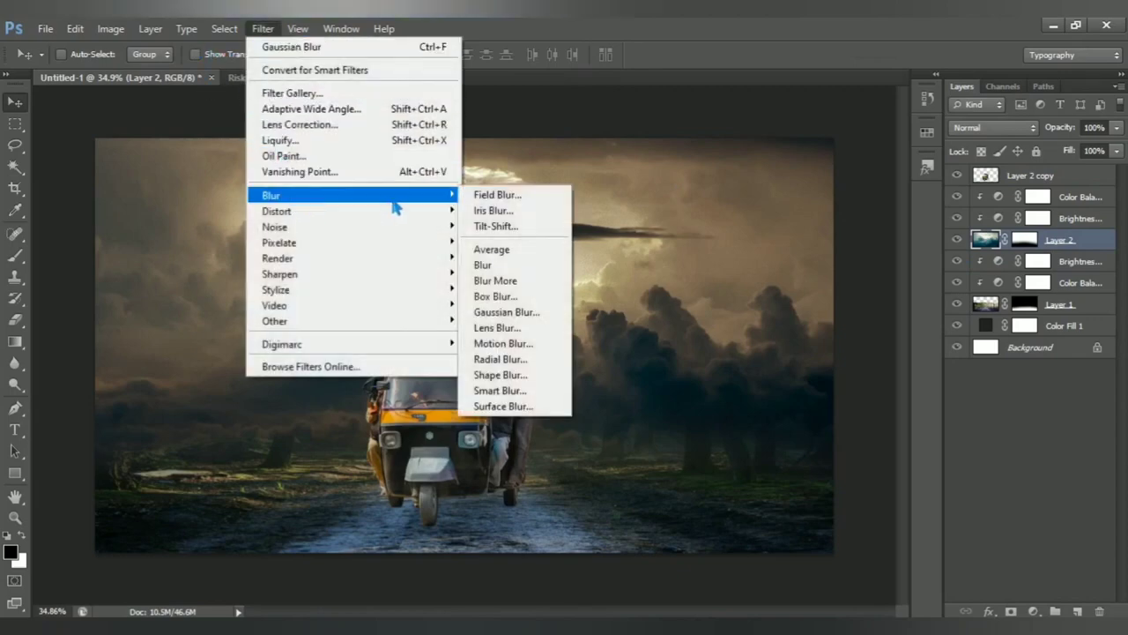
mouse_move(353, 195)
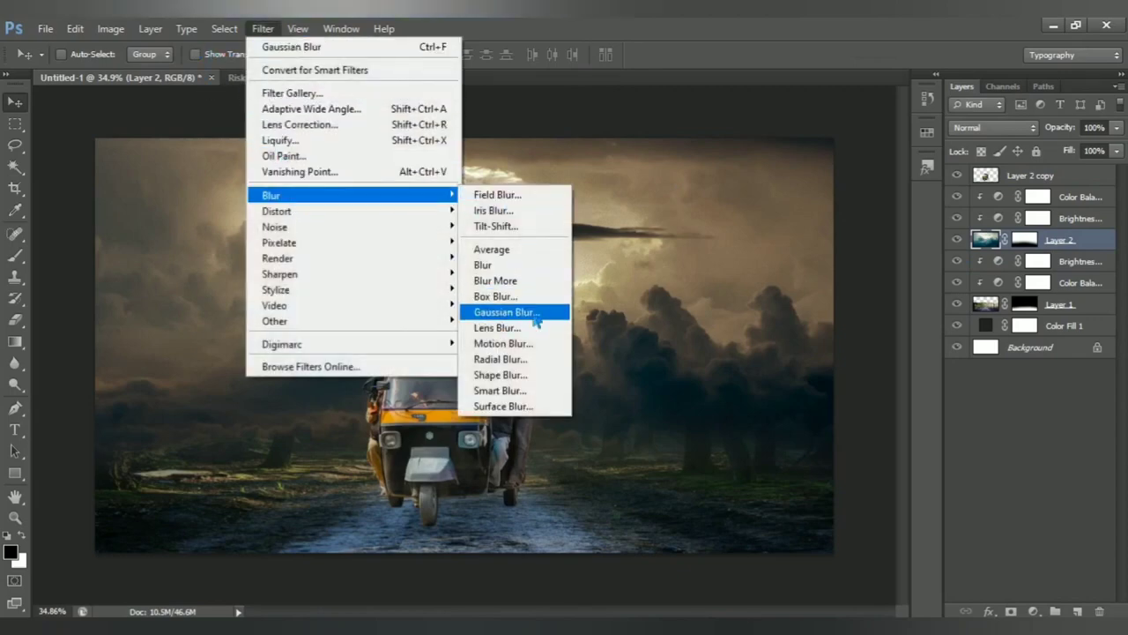
click(541, 319)
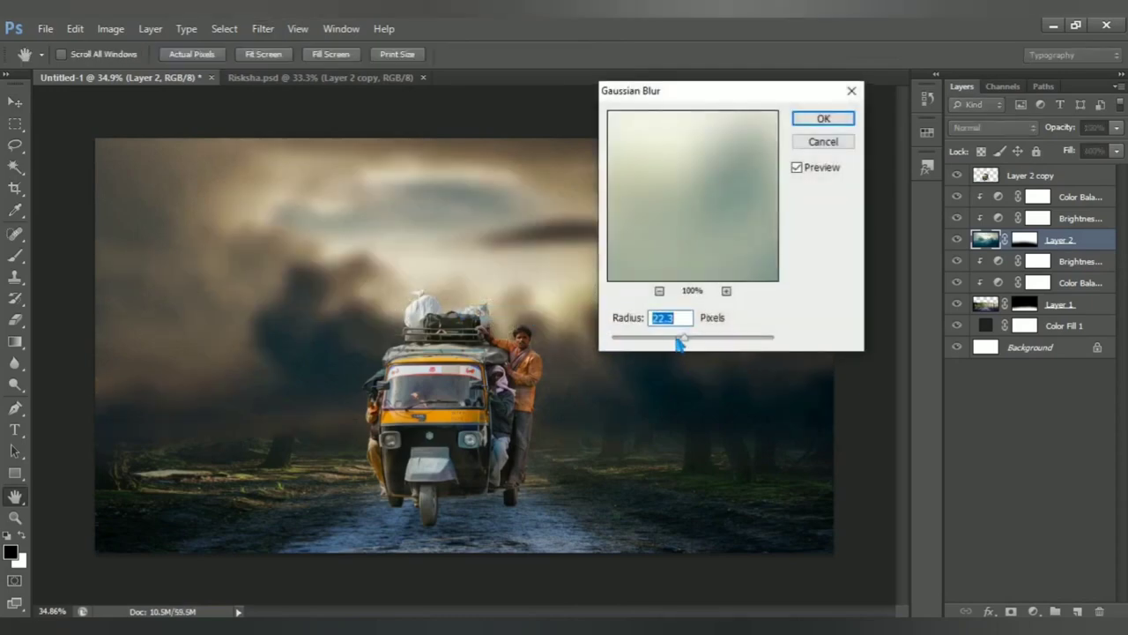
mouse_move(684, 338)
mouse_down()
mouse_move(666, 340)
mouse_move(677, 345)
mouse_up()
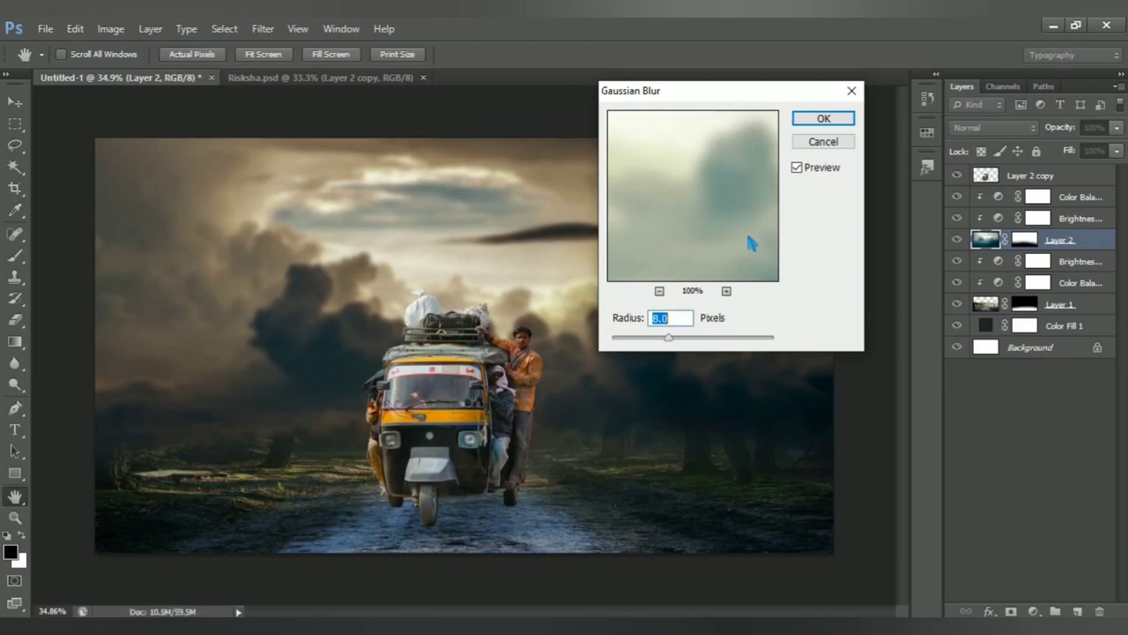
click(823, 118)
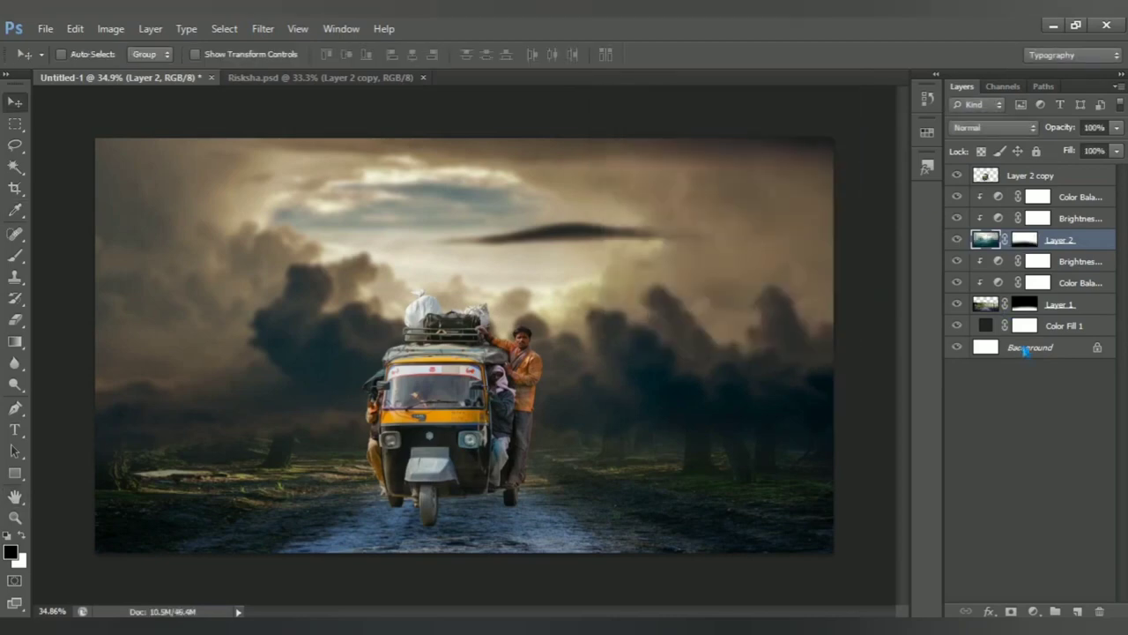
click(987, 308)
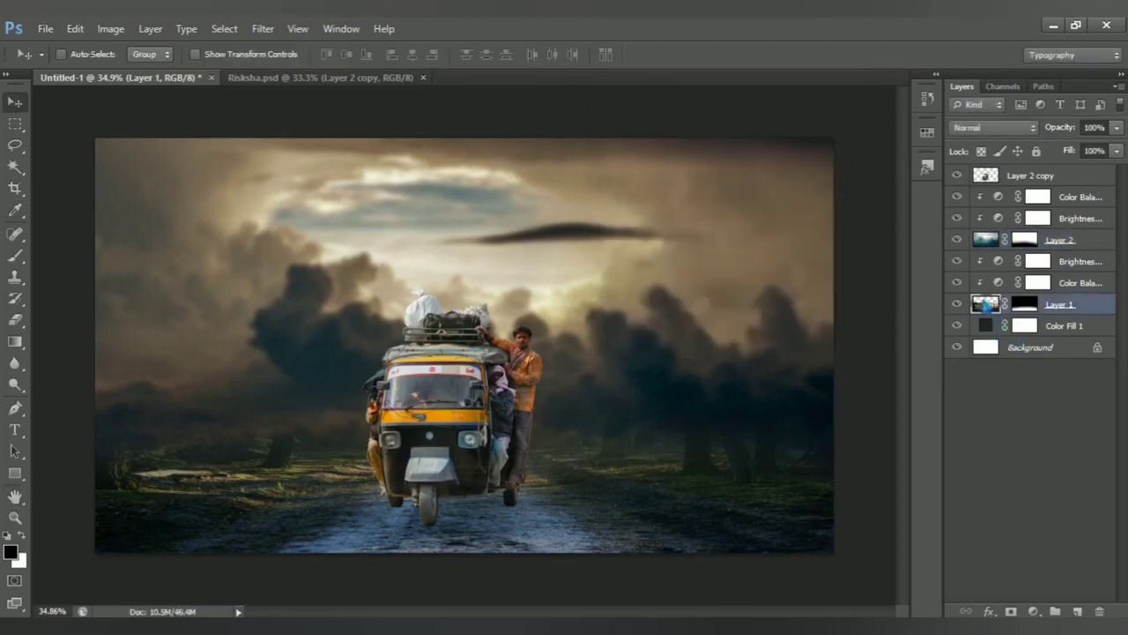
Apply a light 2.5-pixel Gaussian Blur to the road layer, Layer 1
click(231, 31)
click(263, 28)
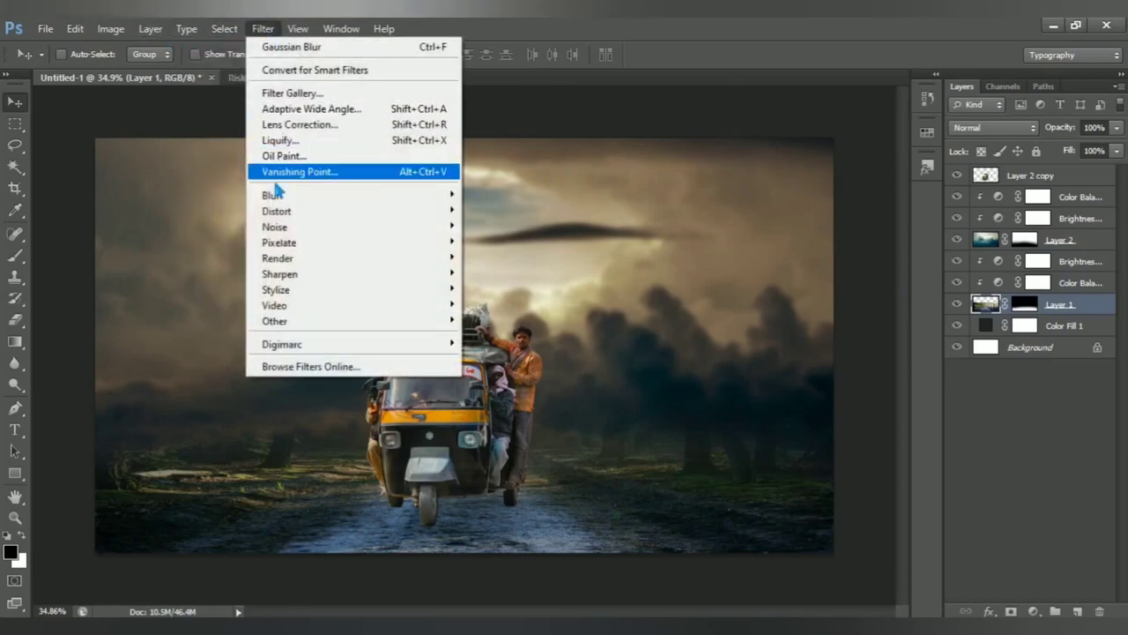
mouse_move(350, 195)
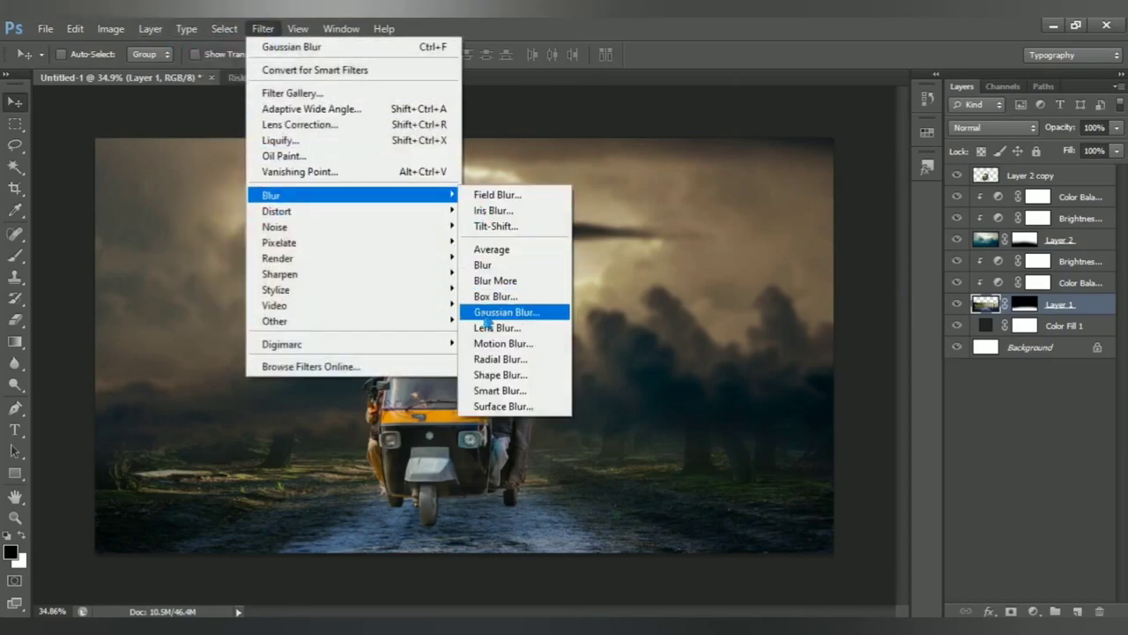
click(507, 312)
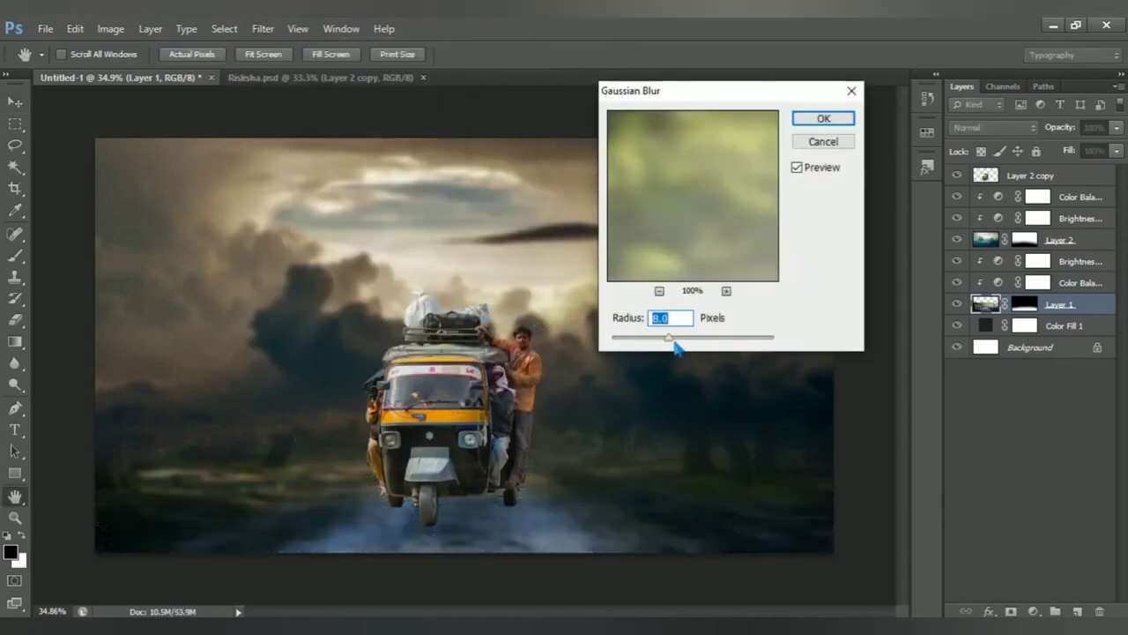
mouse_move(649, 340)
mouse_down()
mouse_move(637, 339)
mouse_move(657, 349)
mouse_up()
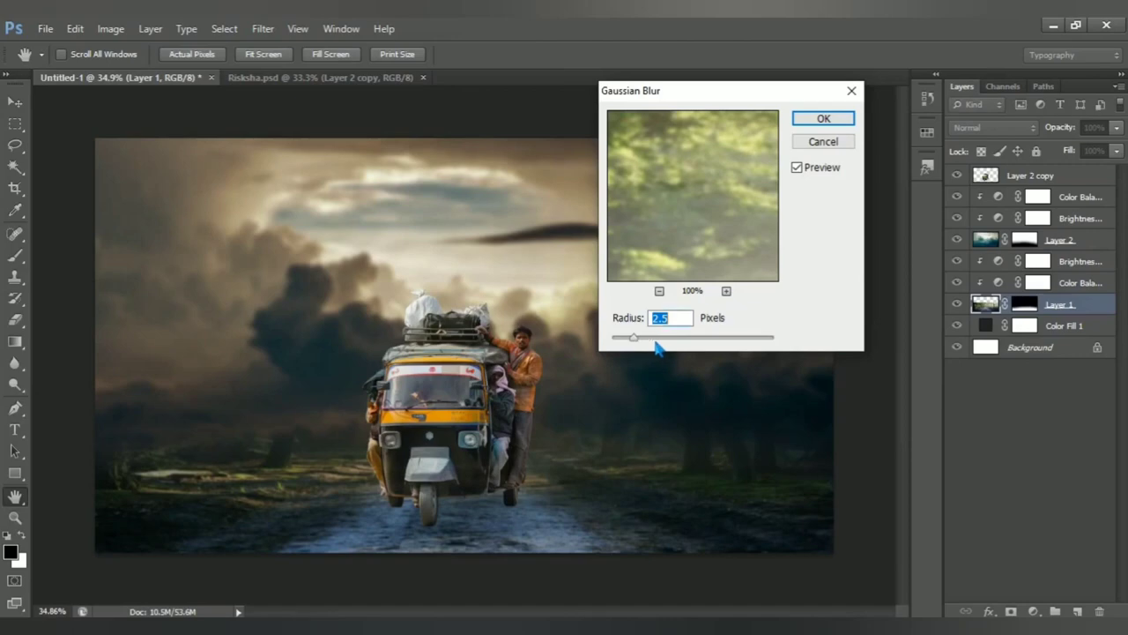
click(822, 120)
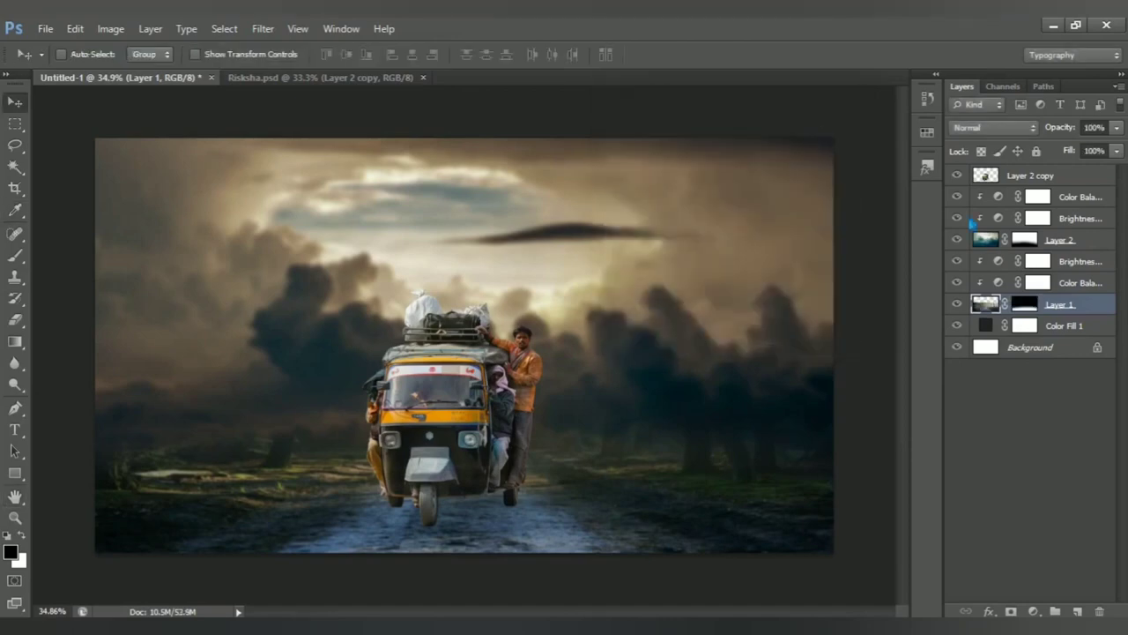
click(1024, 304)
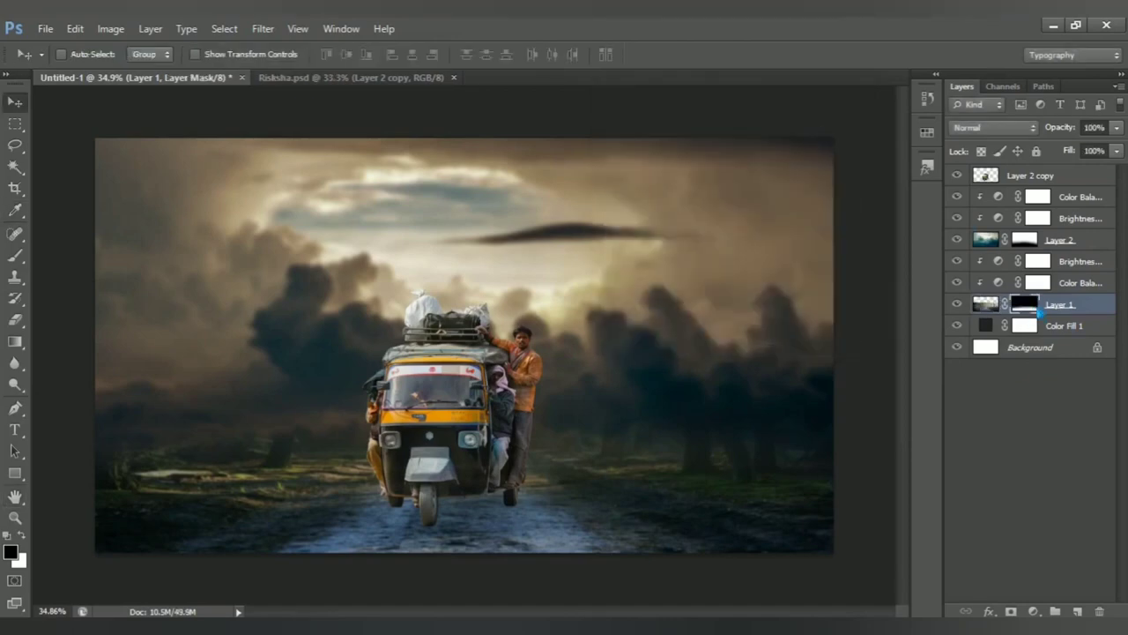
Paint black on Layer 1's mask with a 628 px brush to hide ground beside the road
click(15, 256)
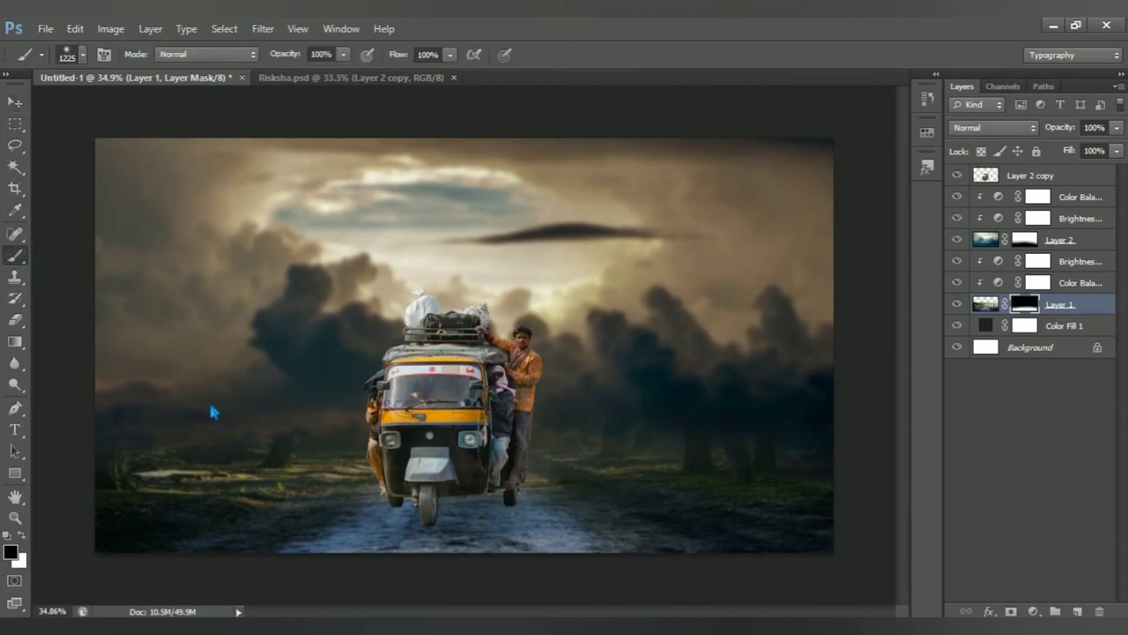
mouse_move(223, 382)
mouse_down()
mouse_move(146, 379)
mouse_move(370, 385)
mouse_up()
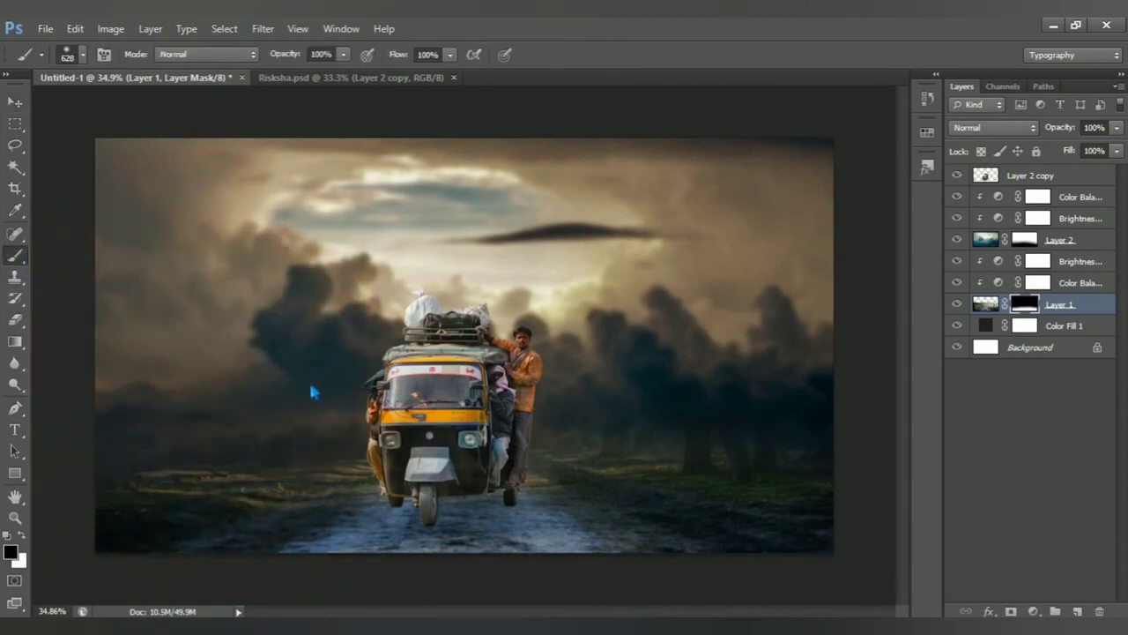
drag(602, 385, 687, 399)
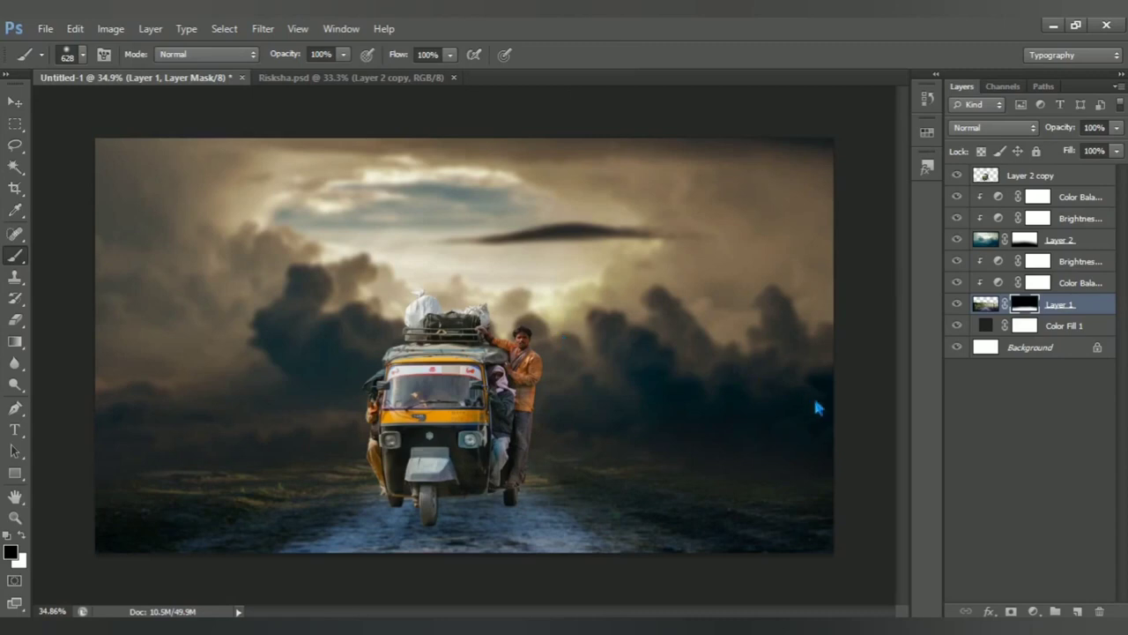
scroll(510, 479, up, 1)
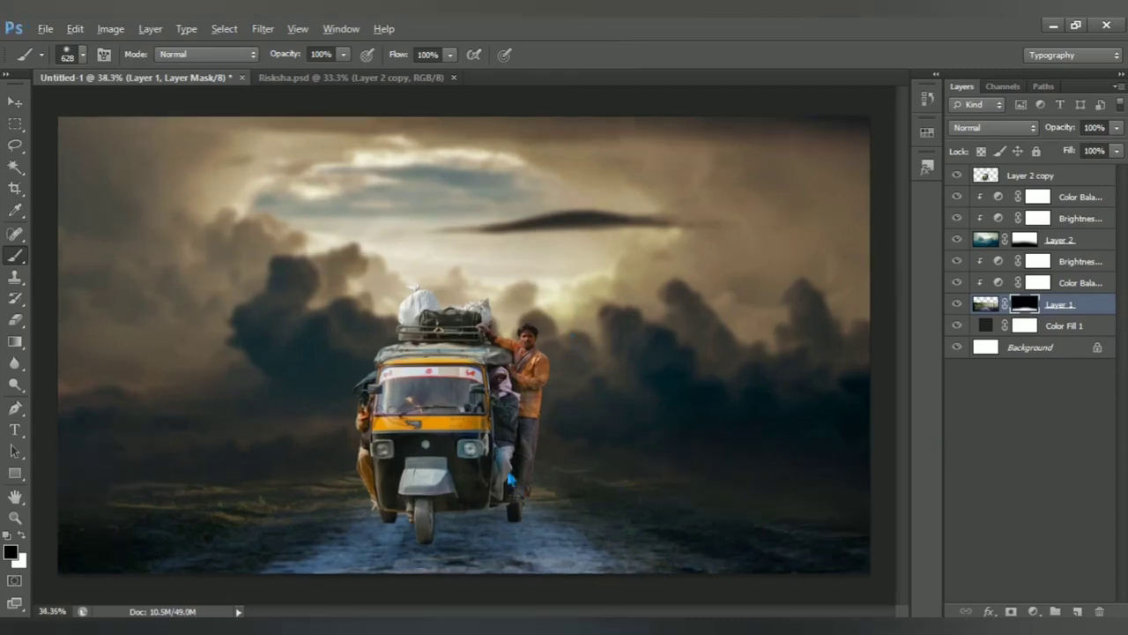
scroll(509, 478, down, 1)
scroll(418, 469, up, 1)
Add a Vibrance layer clipped to the rickshaw with vibrance +84 and saturation +18
click(1004, 179)
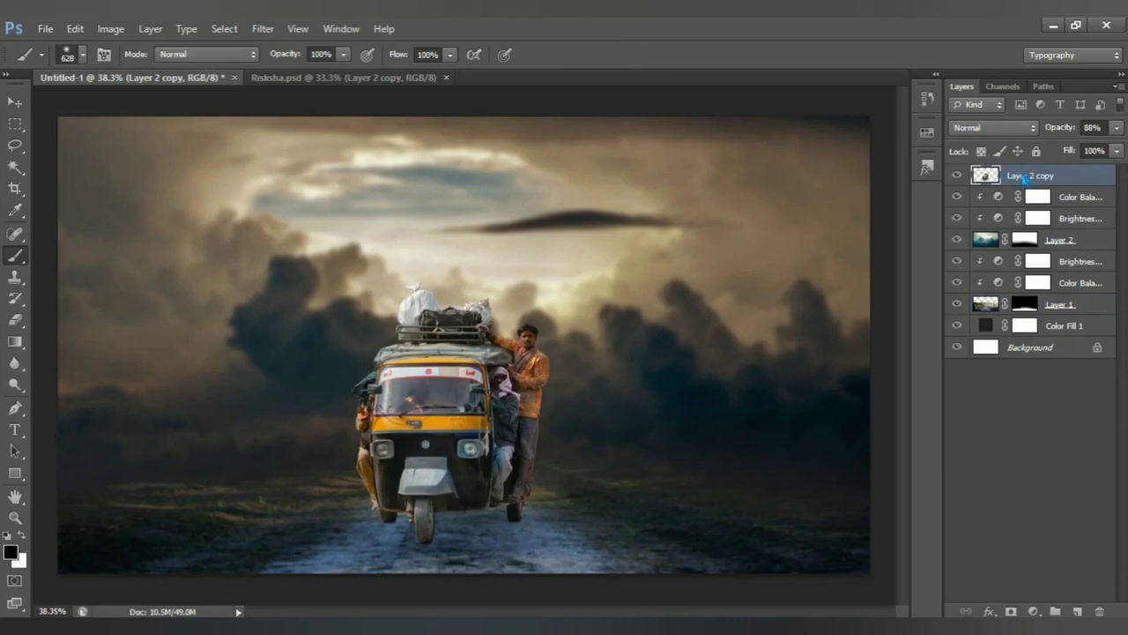
click(1033, 610)
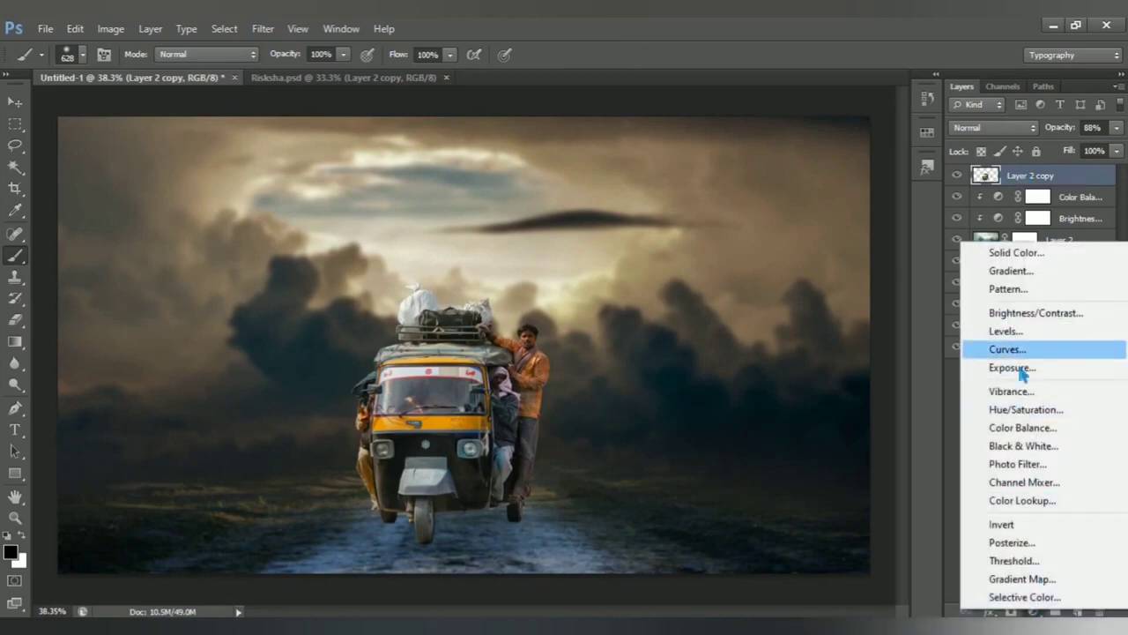
click(1034, 394)
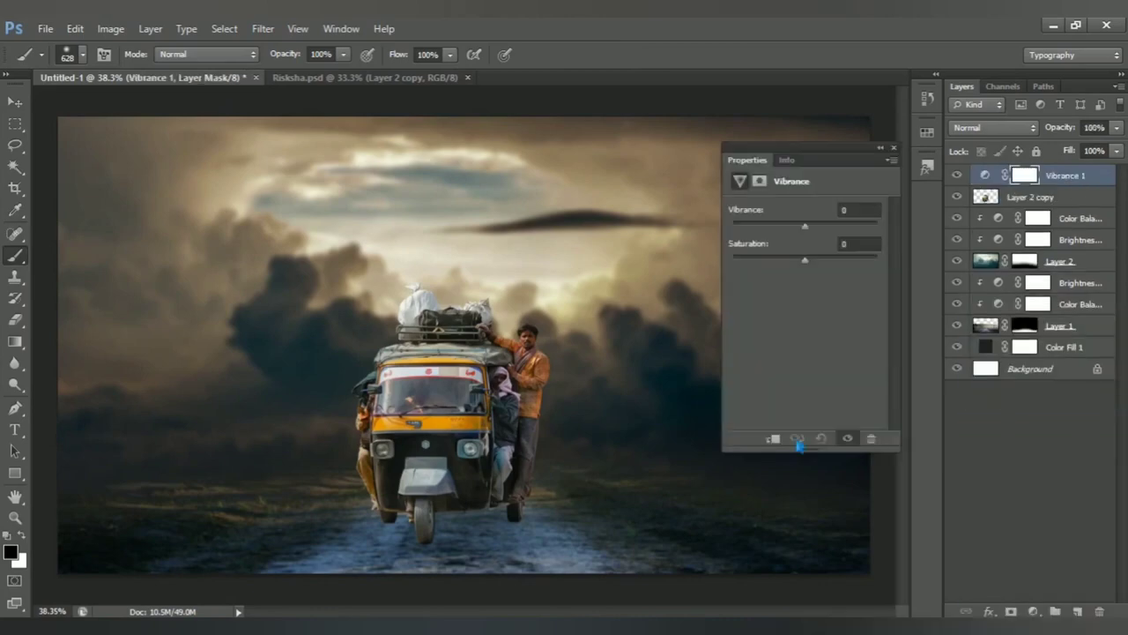
click(776, 439)
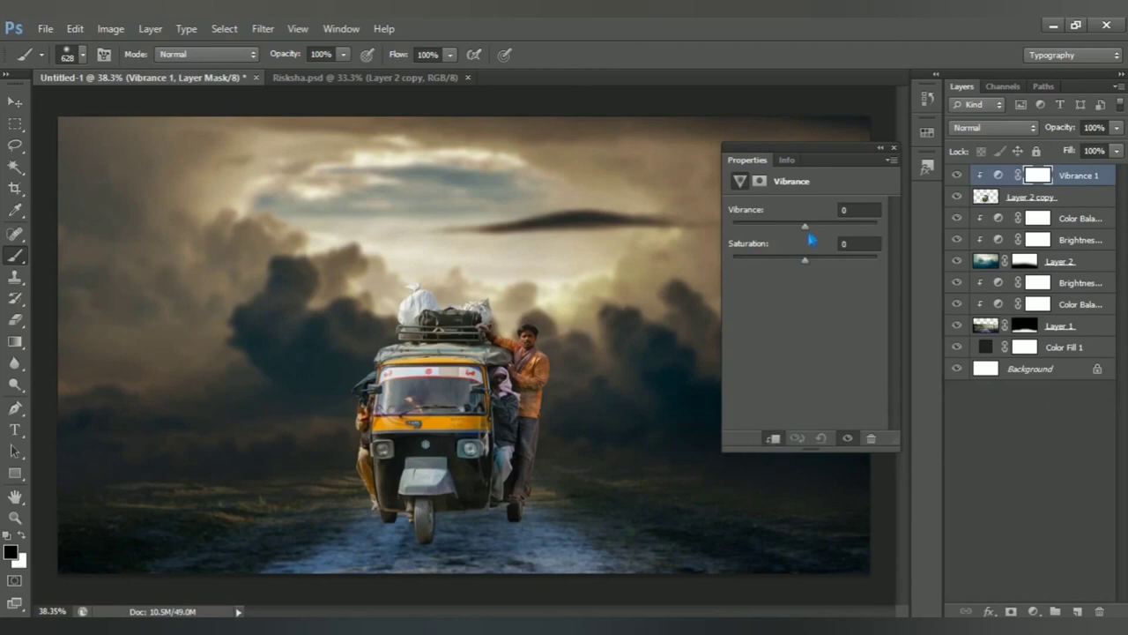
drag(809, 237, 866, 235)
drag(823, 264, 825, 268)
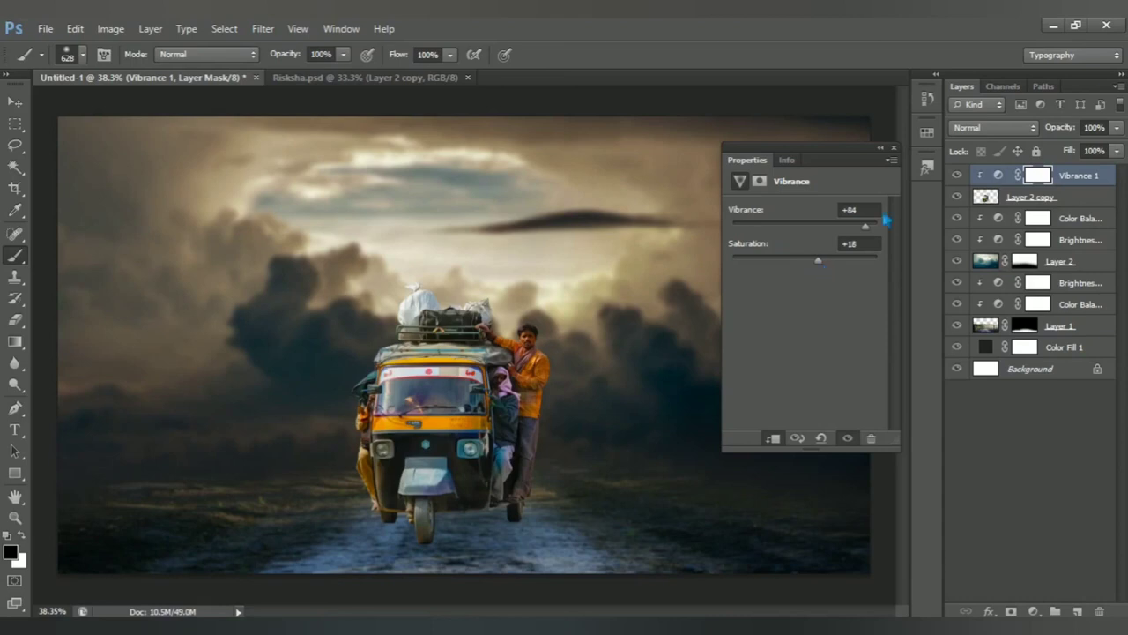
click(927, 167)
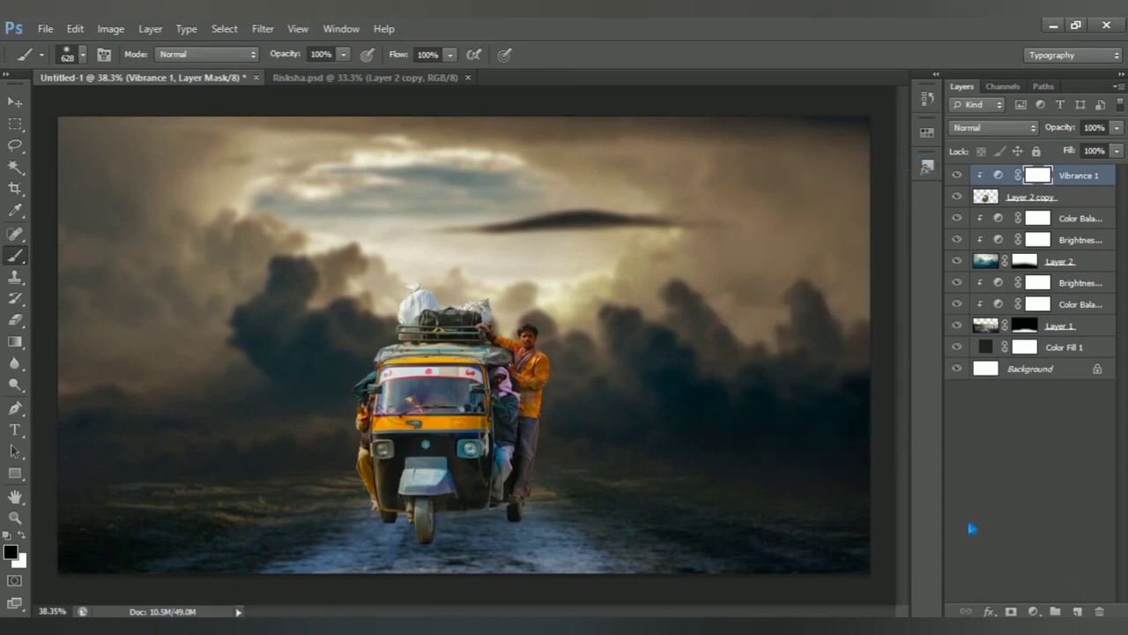
Add a clipped Exposure layer that slightly darkens the rickshaw and lowers gamma
click(1033, 611)
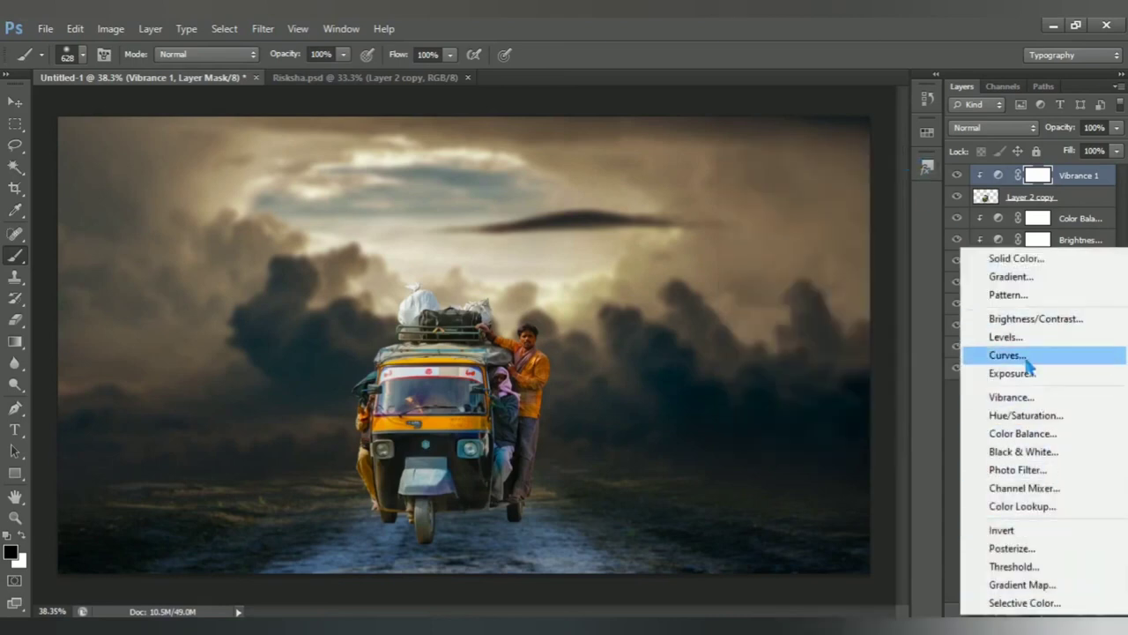
click(1072, 374)
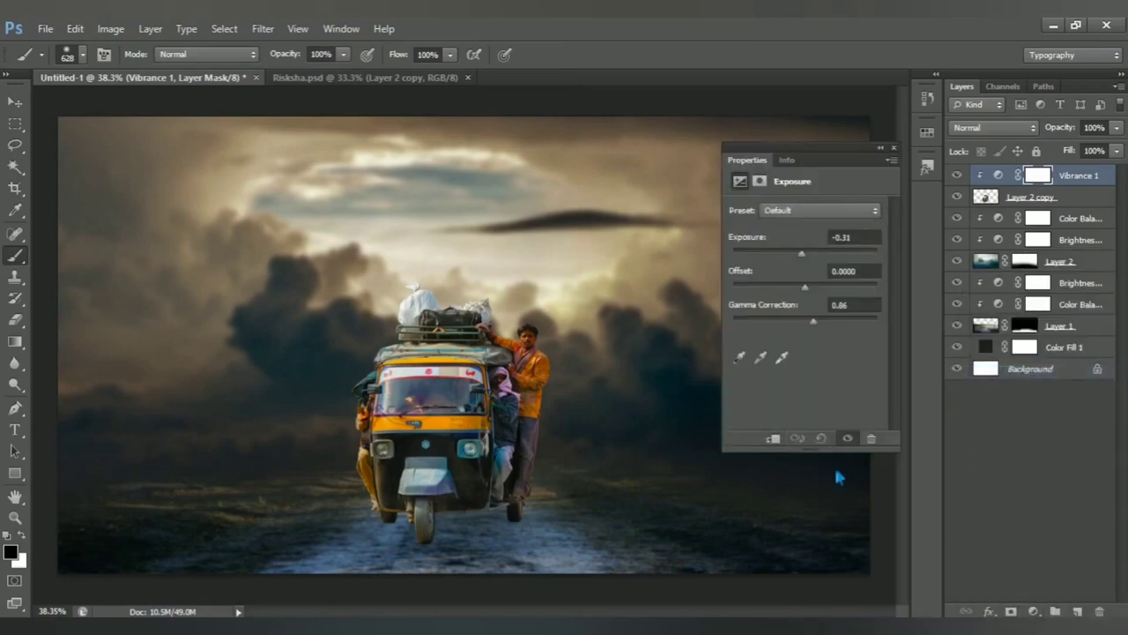
click(774, 439)
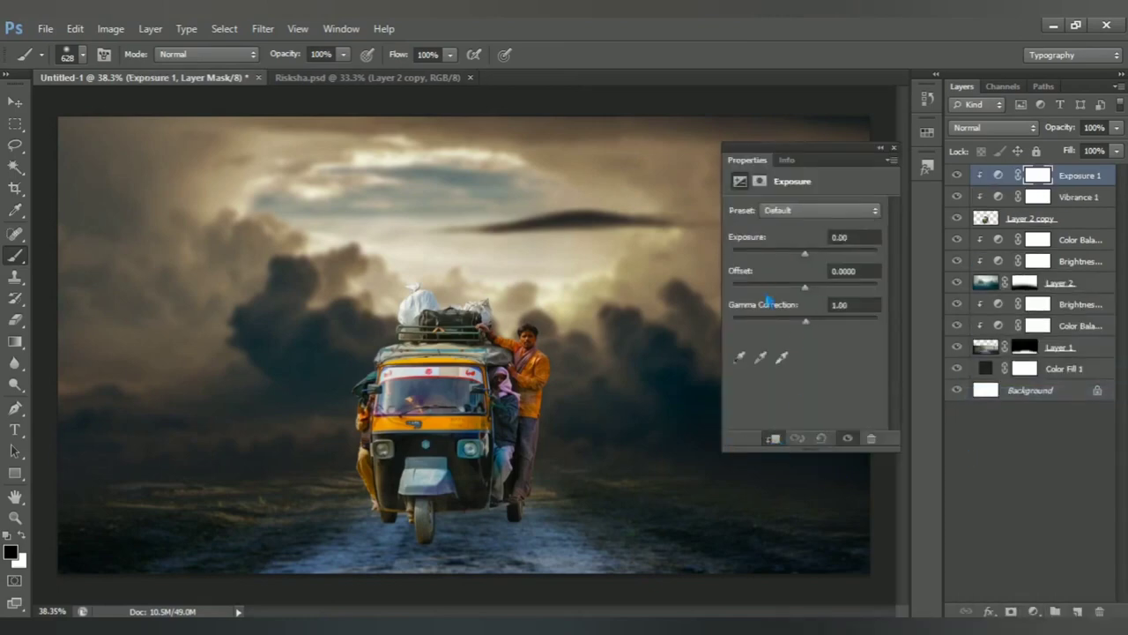
drag(811, 262, 808, 261)
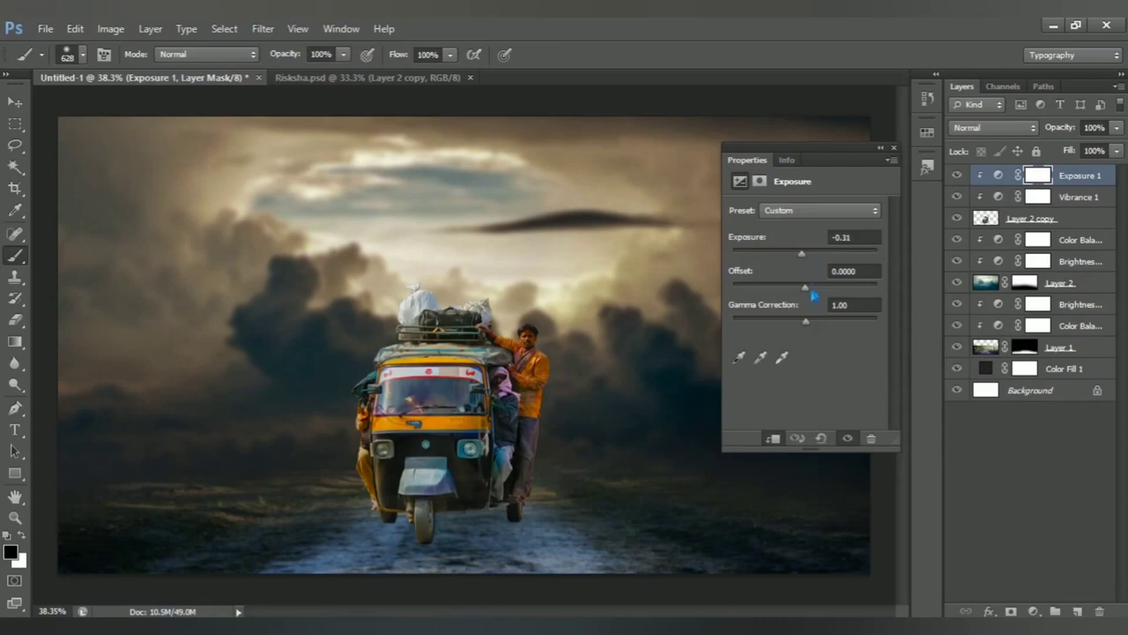
drag(813, 328, 820, 332)
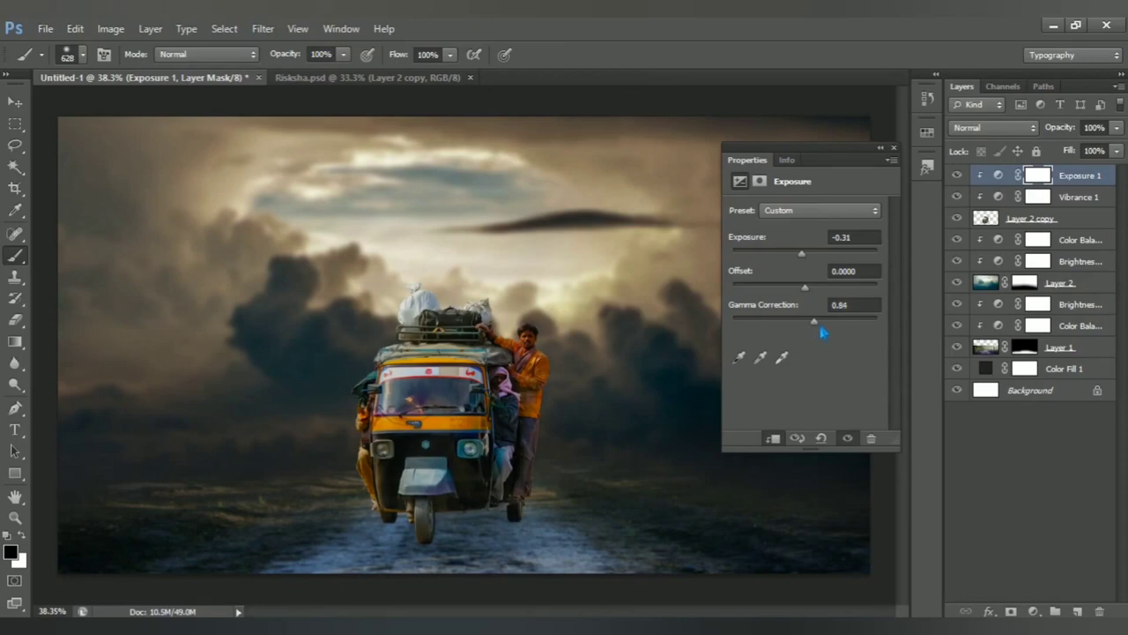
click(893, 148)
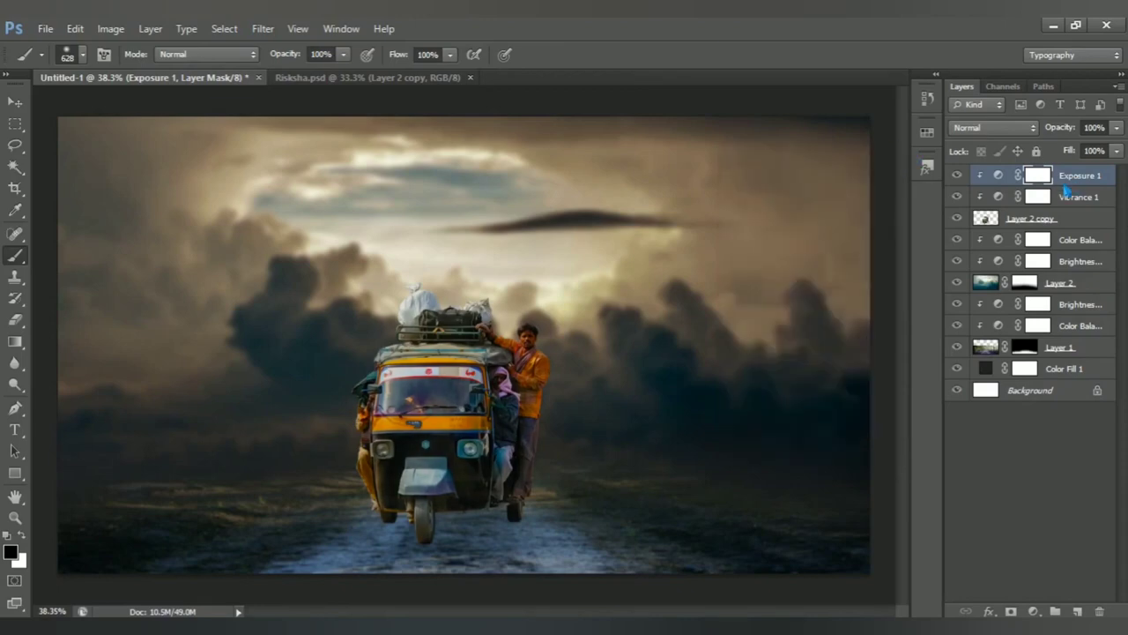
Add a clipped Brightness/Contrast layer at brightness 28 and contrast 39
click(1034, 611)
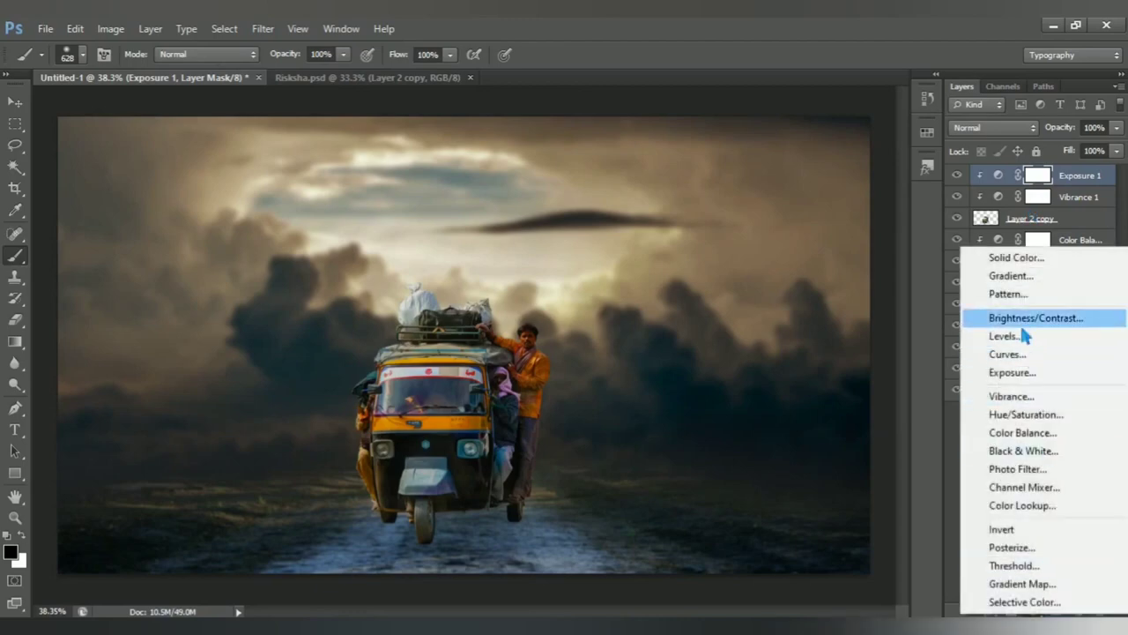
click(1055, 321)
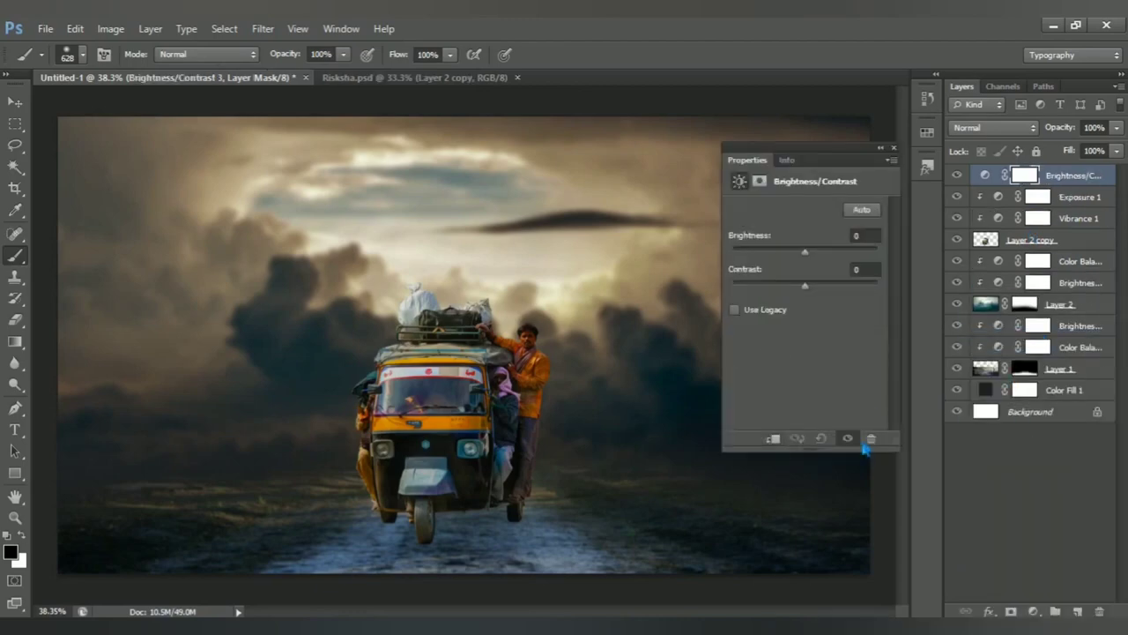
click(775, 438)
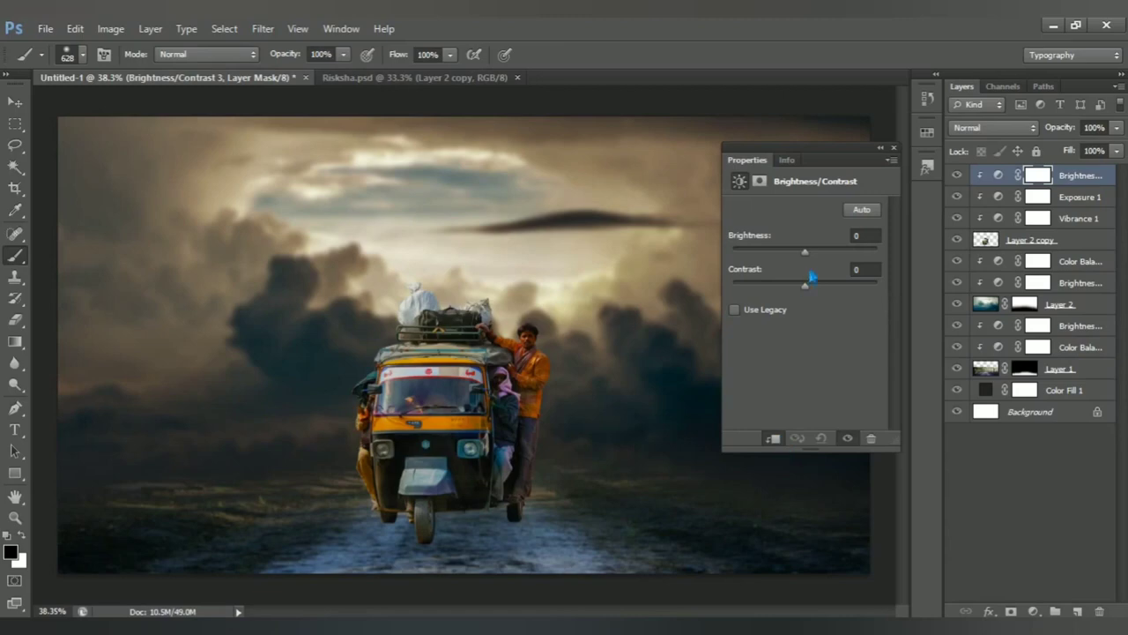
drag(805, 252, 826, 261)
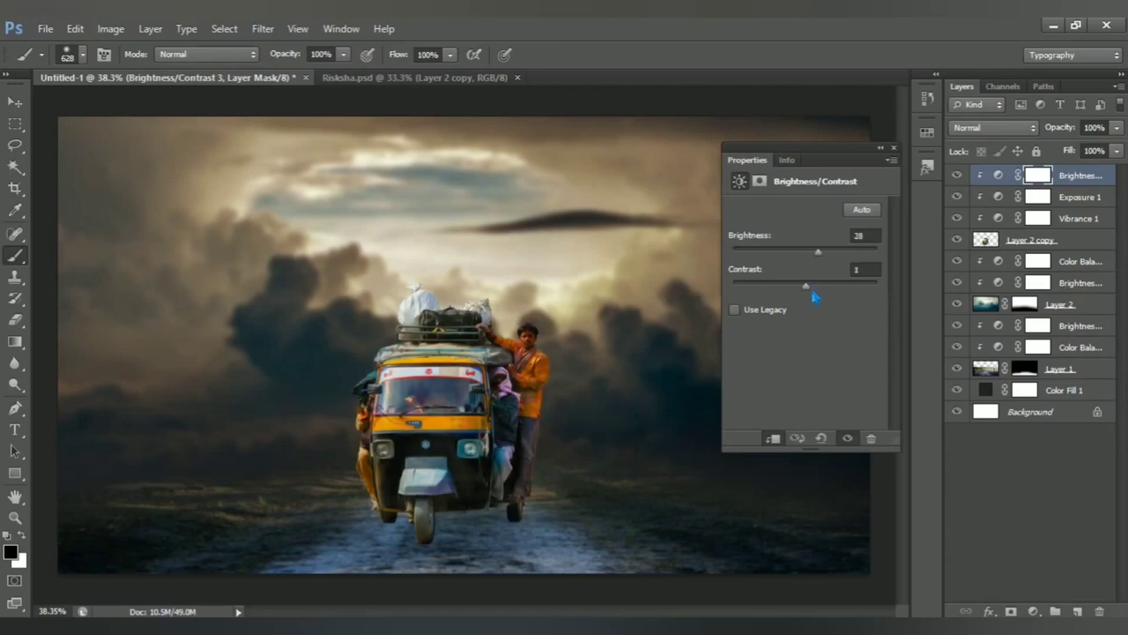
drag(821, 297, 841, 297)
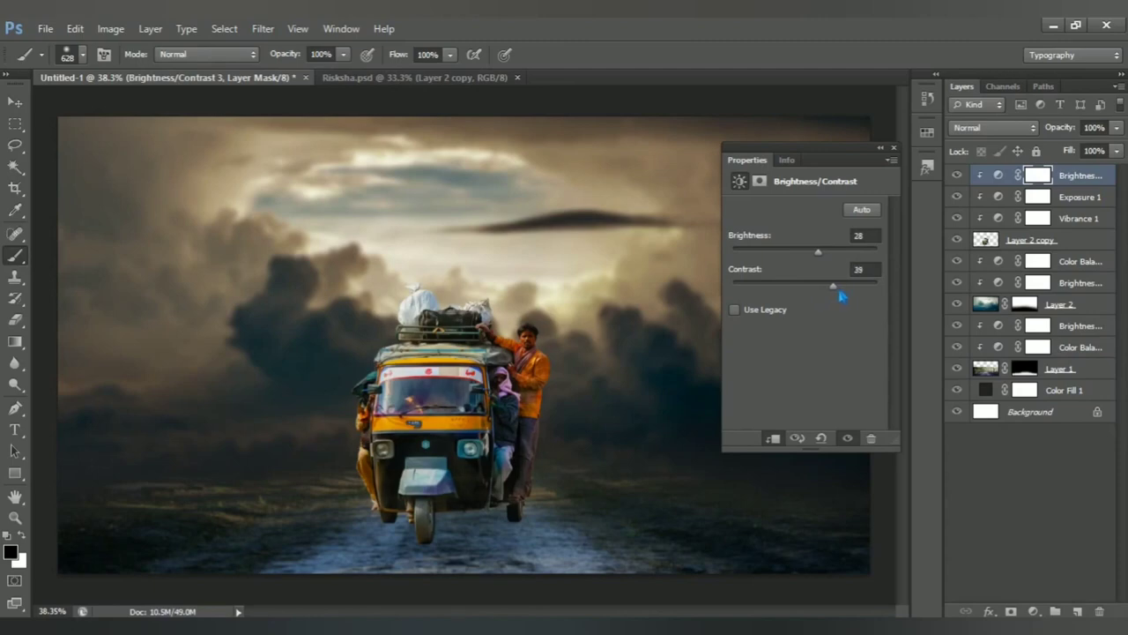
click(847, 437)
click(847, 437)
click(894, 148)
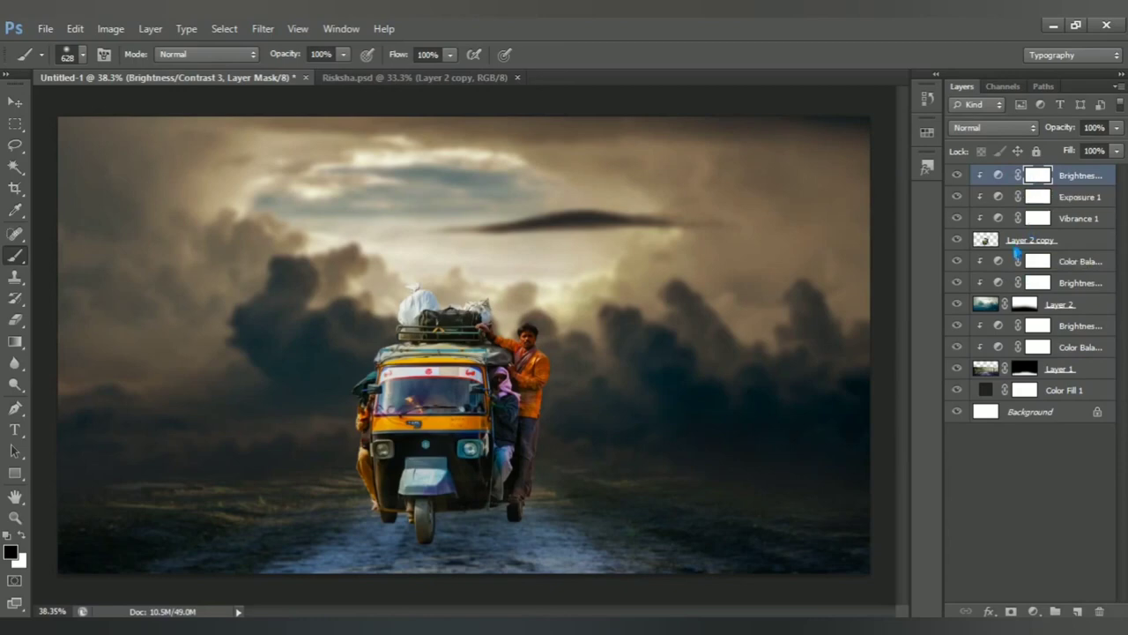
Fill the rickshaw's outline with black on new Layer 3 using a 1515 px brush
click(1004, 245)
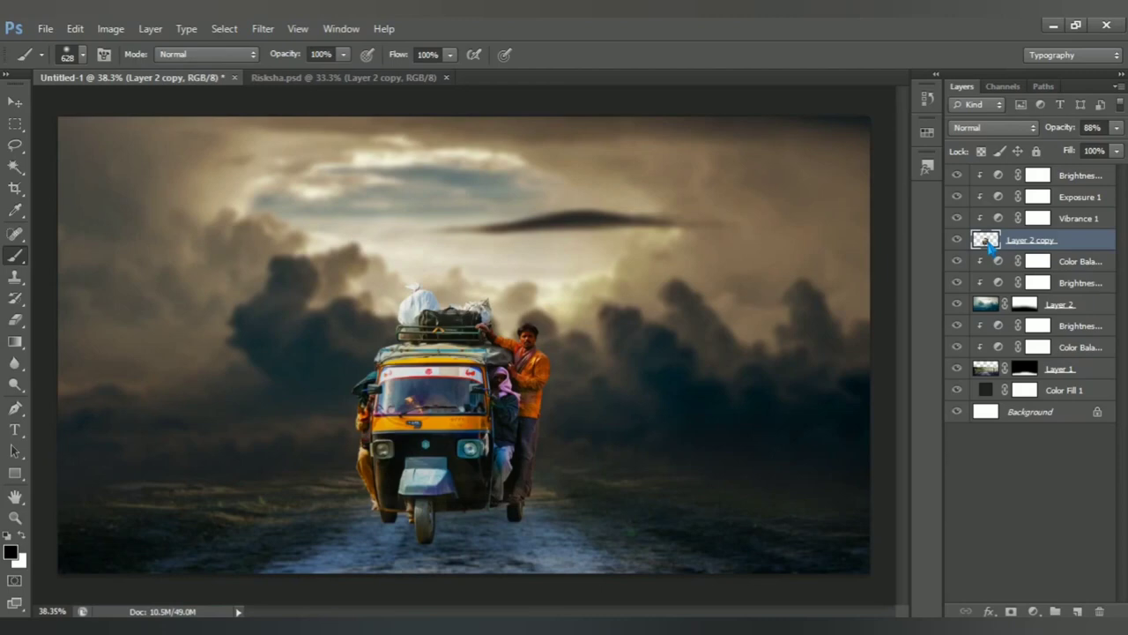
ctrl+click(987, 243)
click(1011, 268)
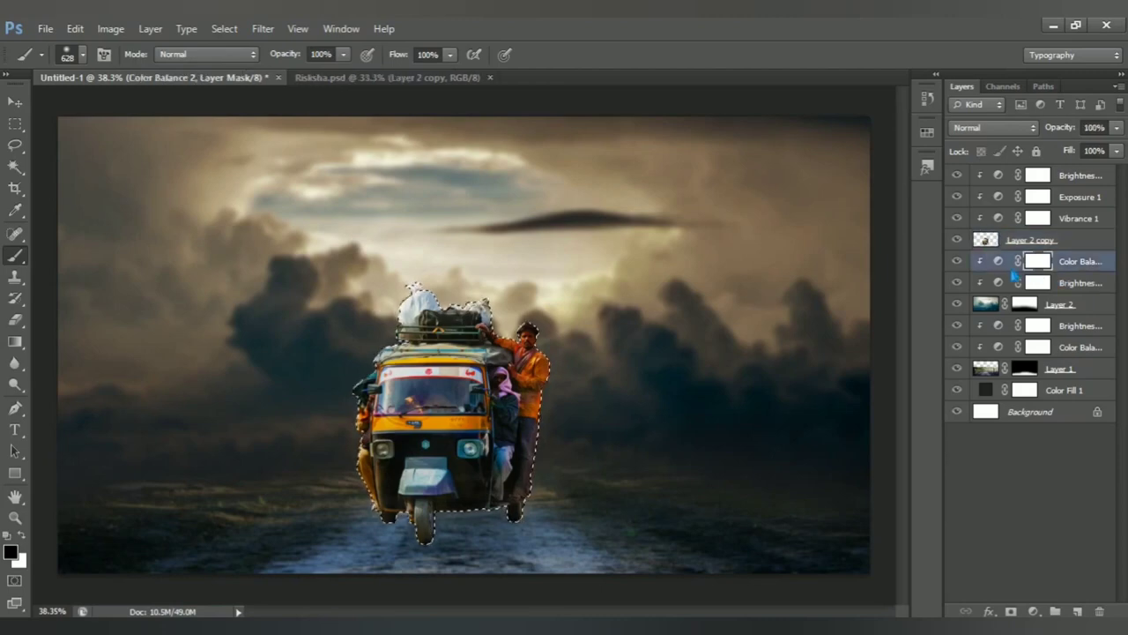
click(1076, 610)
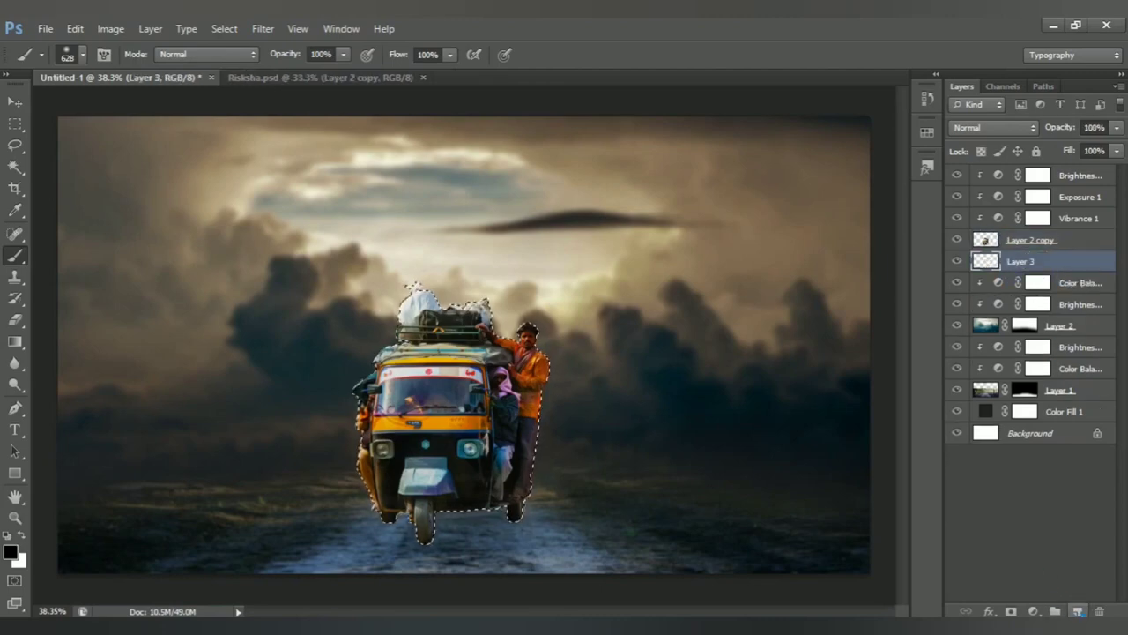
right_click(14, 255)
click(70, 250)
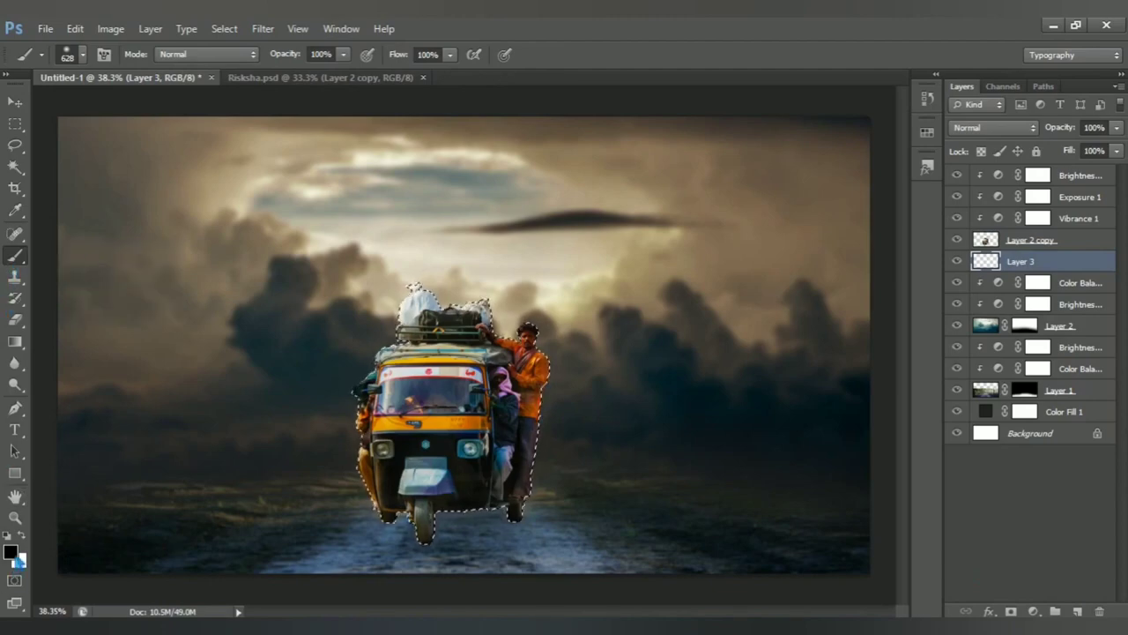
drag(379, 352, 452, 379)
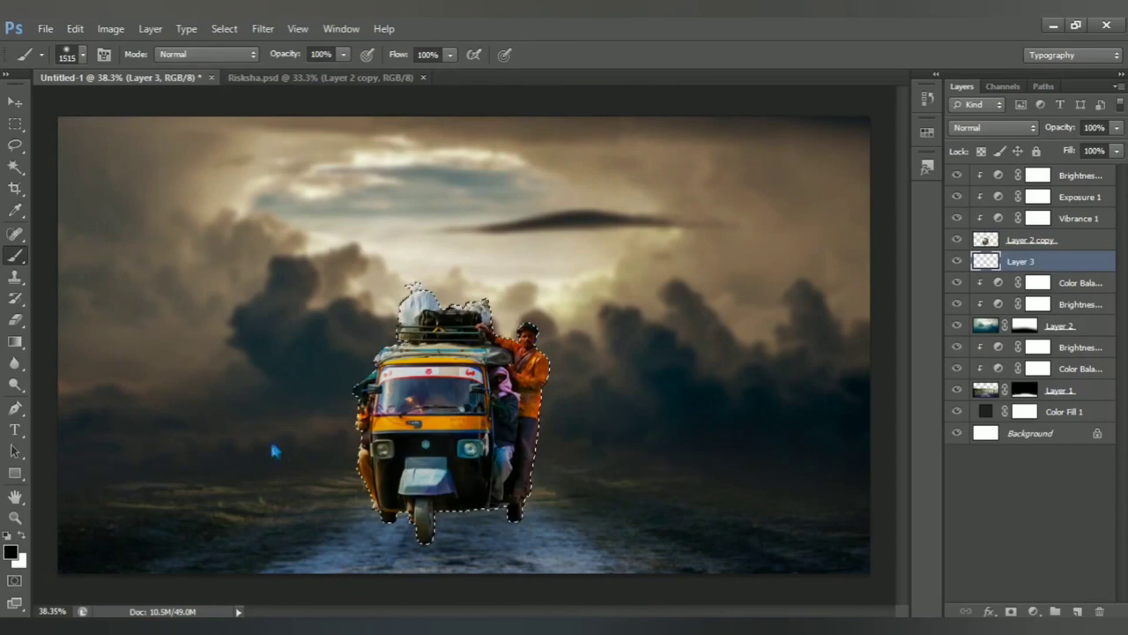
drag(273, 448, 601, 449)
key(ctrl+d)
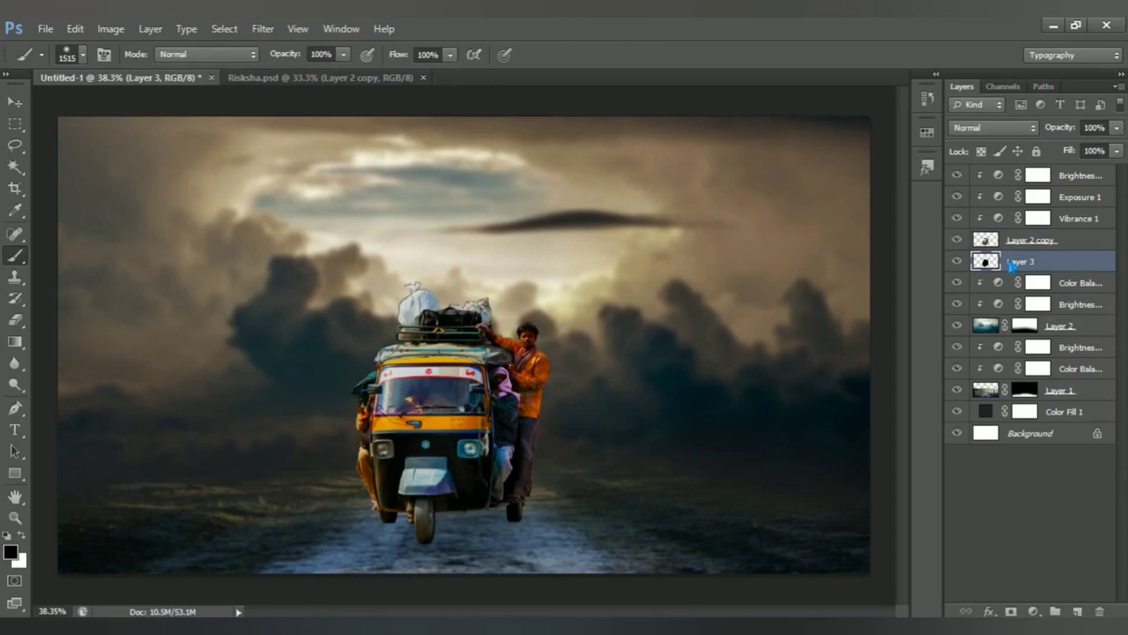
Skew and warp the black shadow so it stretches across the road
key(ctrl+t)
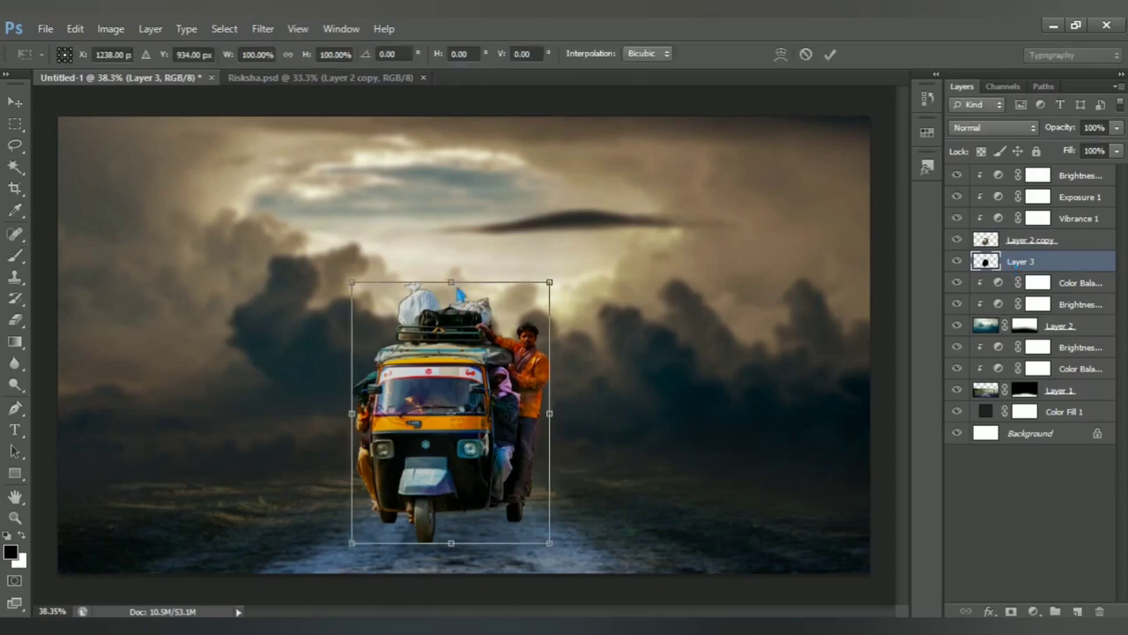
mouse_move(456, 298)
mouse_down()
mouse_move(574, 387)
mouse_move(631, 490)
mouse_up()
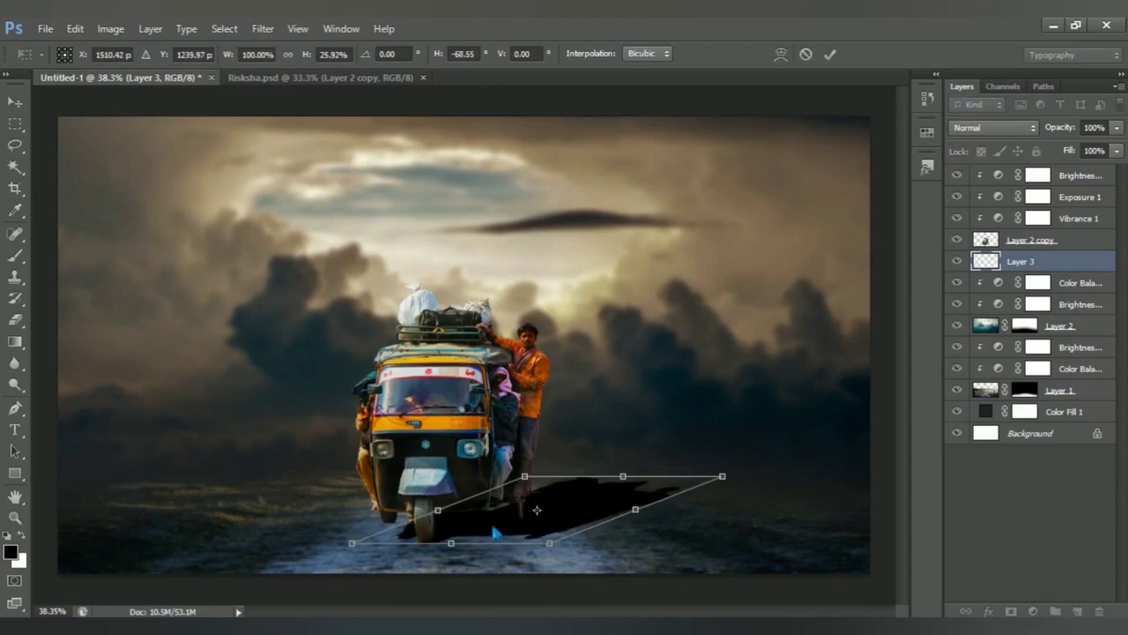
right_click(476, 533)
click(516, 382)
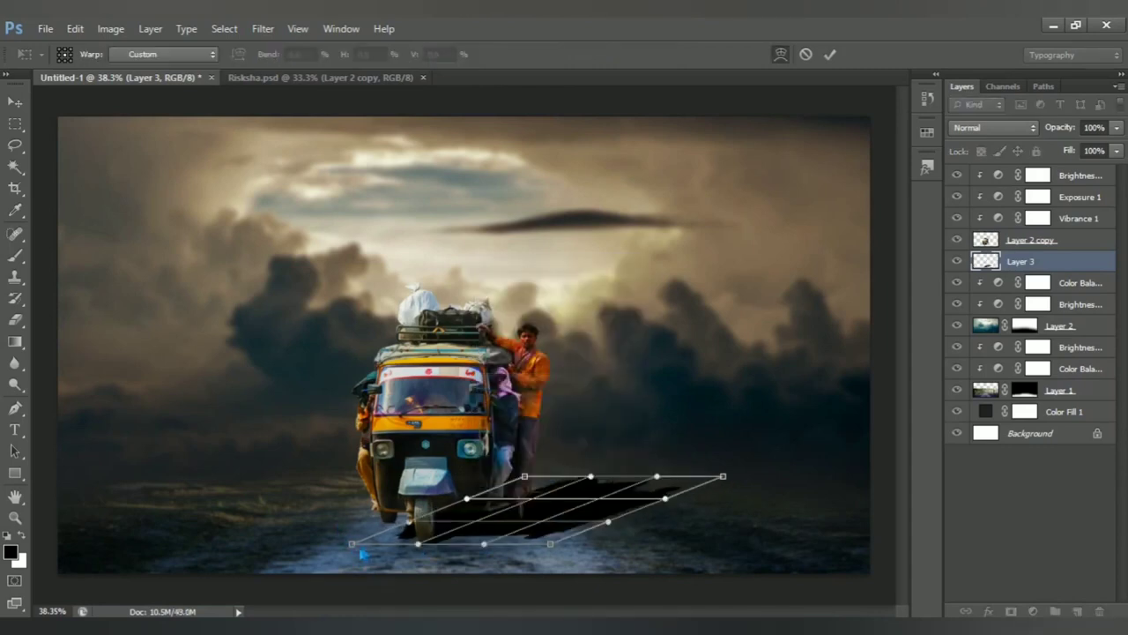
drag(353, 548, 336, 522)
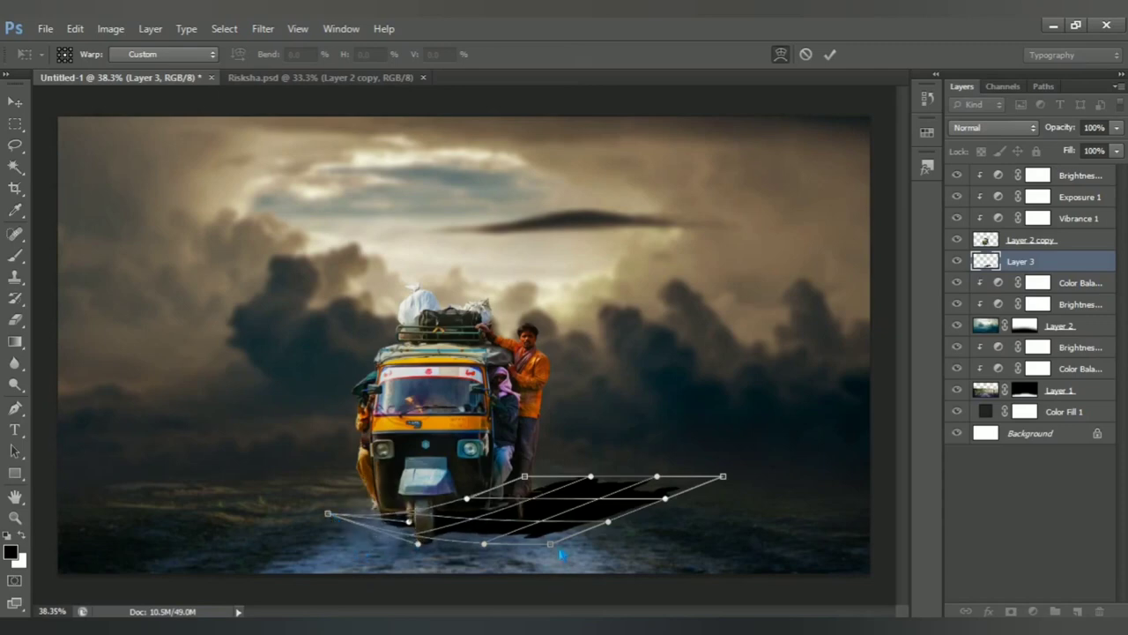
drag(561, 554, 535, 533)
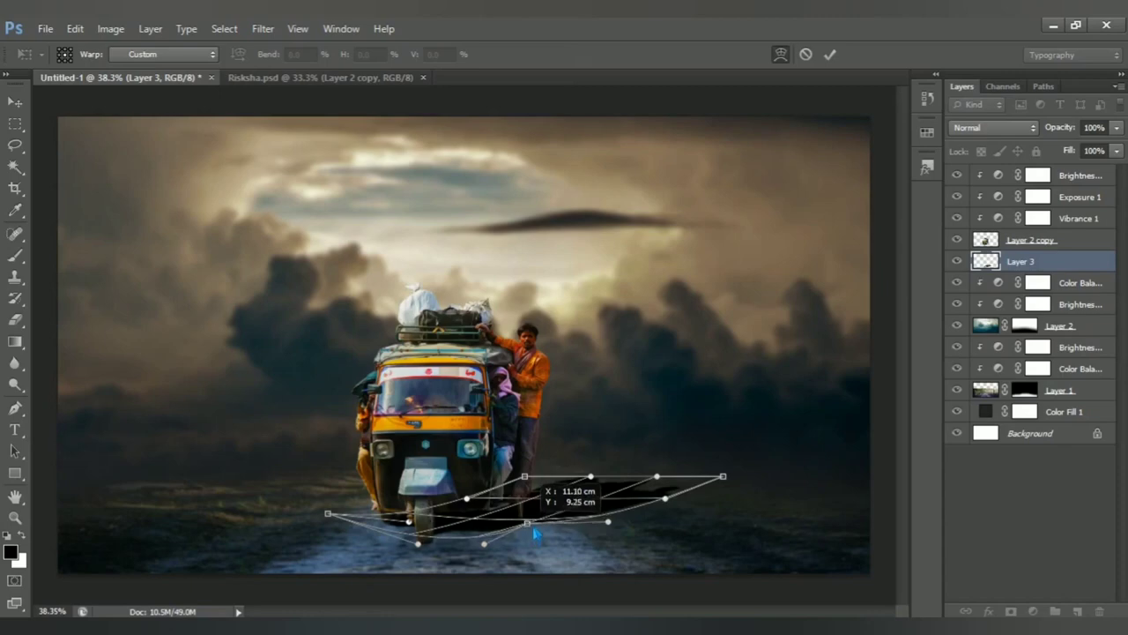
key(Return)
key(b)
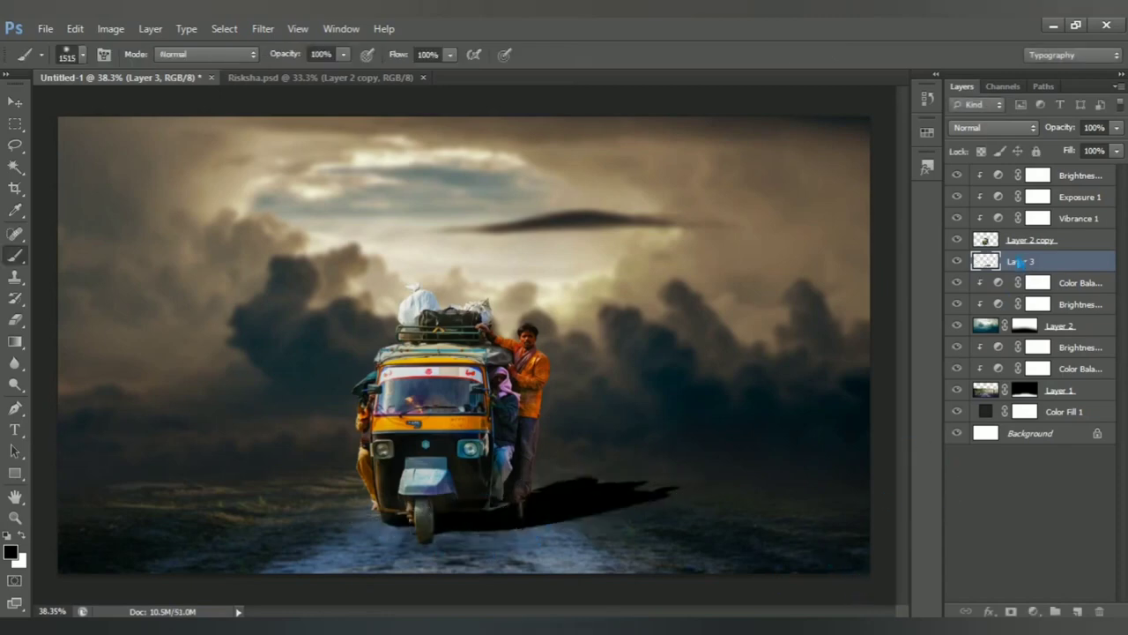
Soften the shadow layer with a 25-pixel Gaussian Blur
click(264, 28)
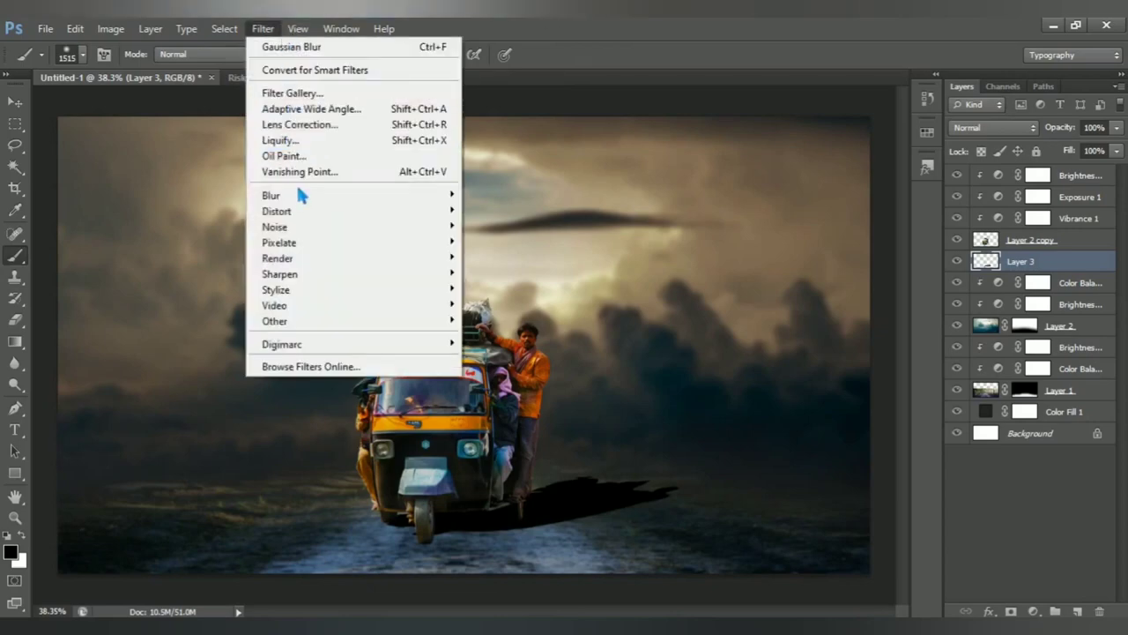
mouse_move(353, 195)
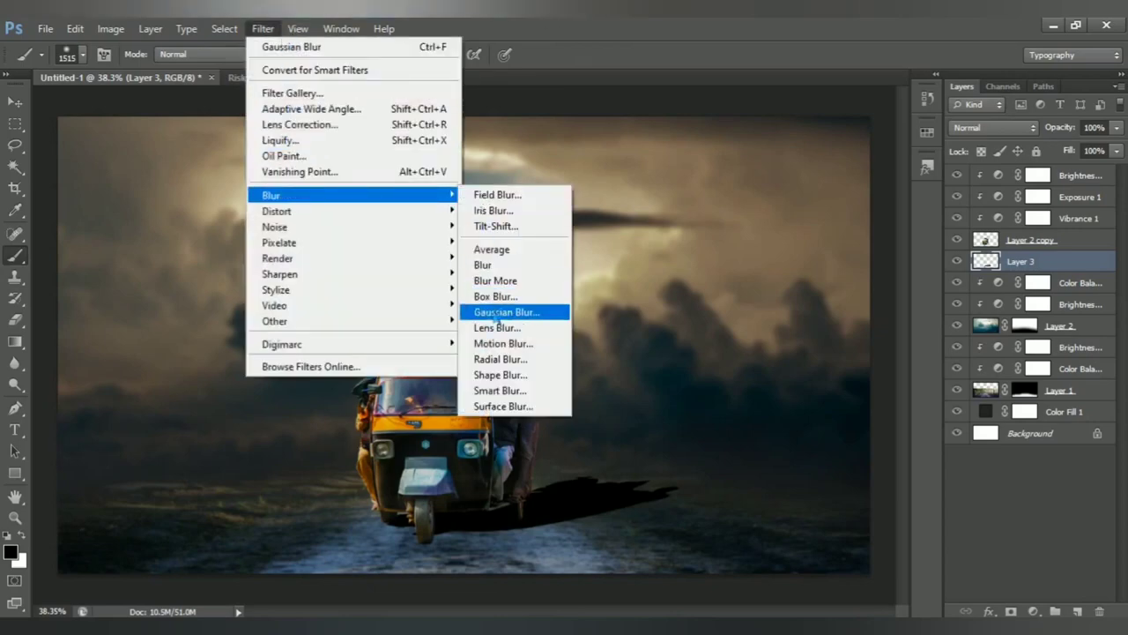
click(502, 312)
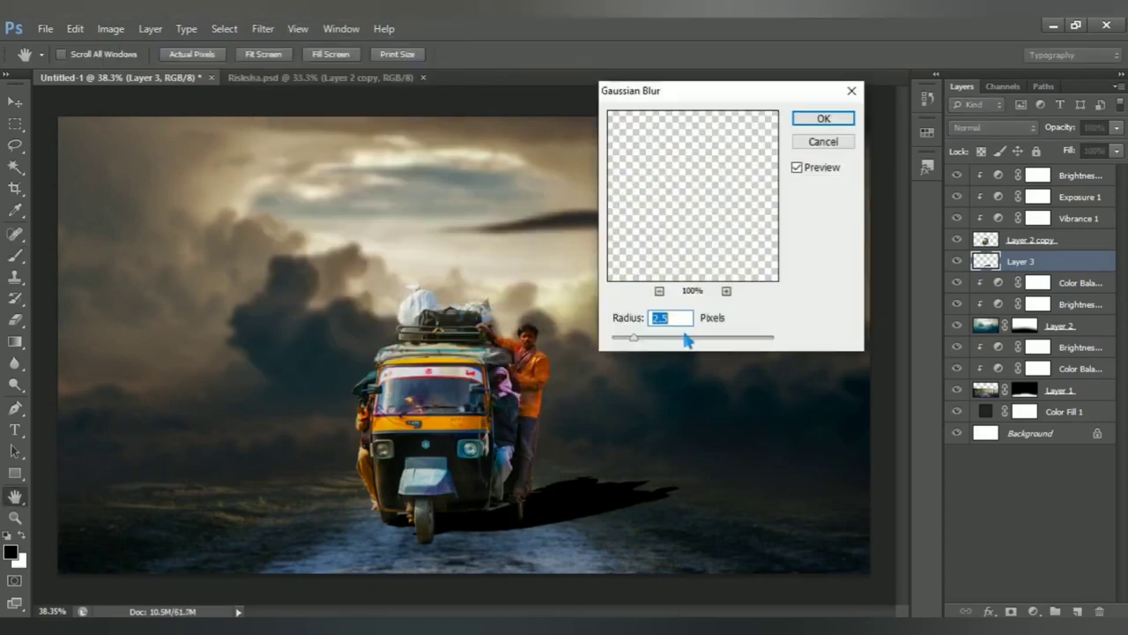
mouse_move(656, 338)
mouse_down()
mouse_move(708, 336)
mouse_move(695, 346)
mouse_up()
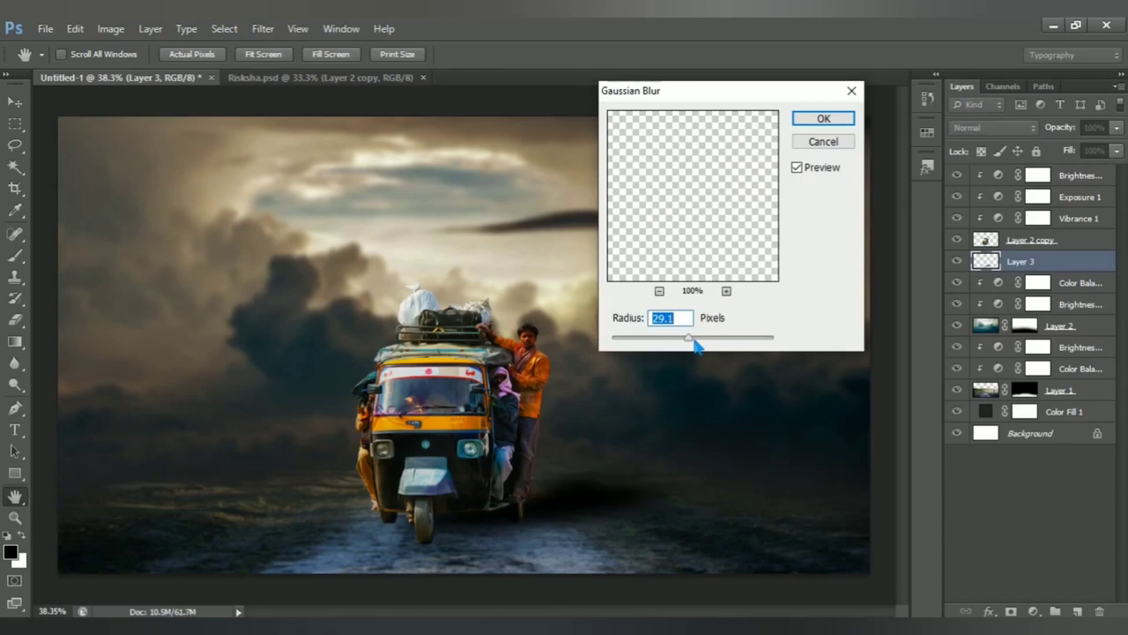
drag(694, 347, 691, 344)
click(823, 120)
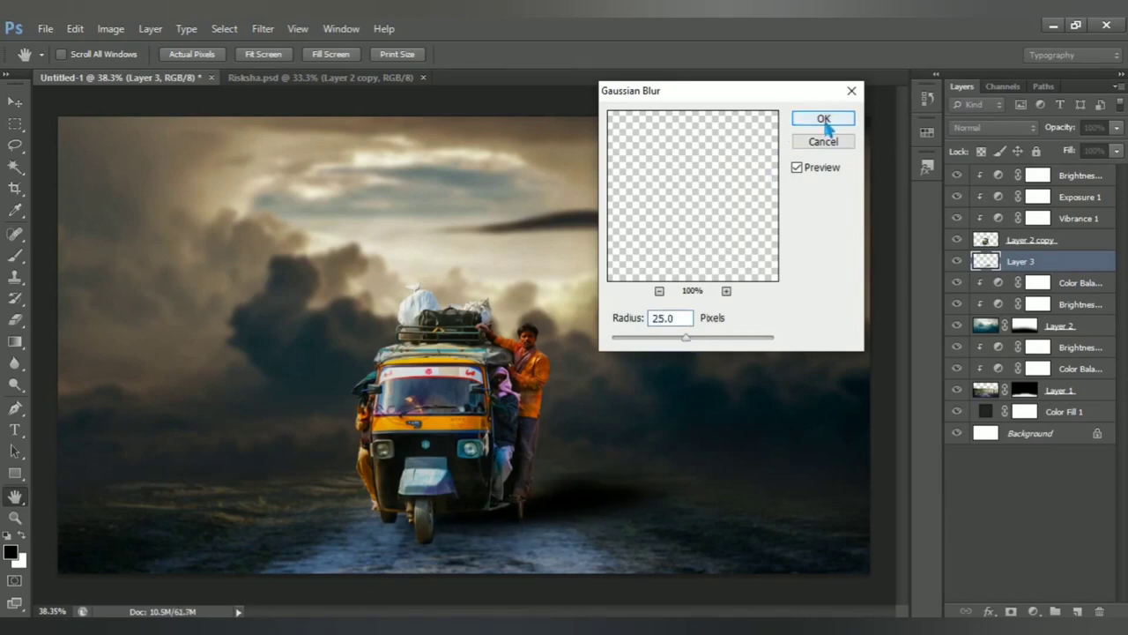
Set the Layer 3 shadow's opacity to 75%
click(1115, 133)
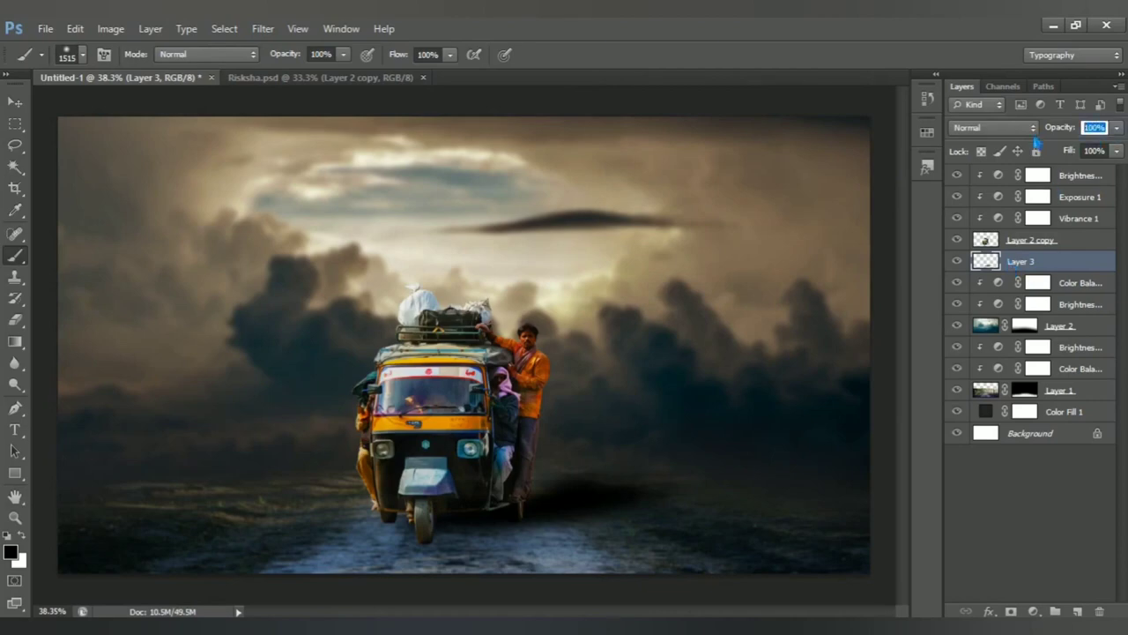
text(6)
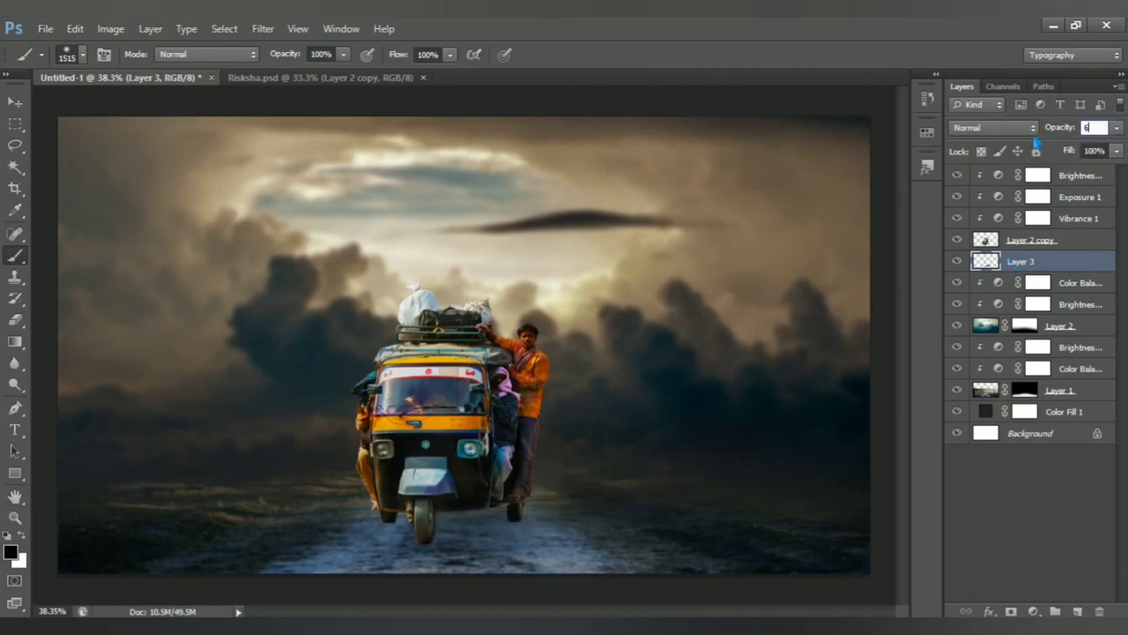
text(0)
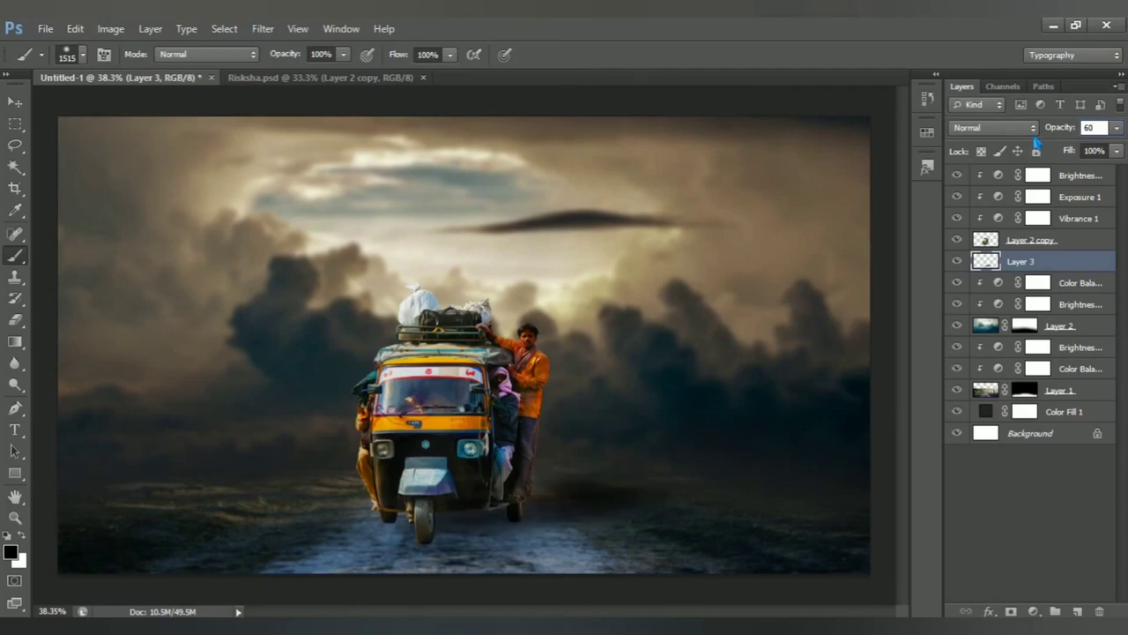
text(1)
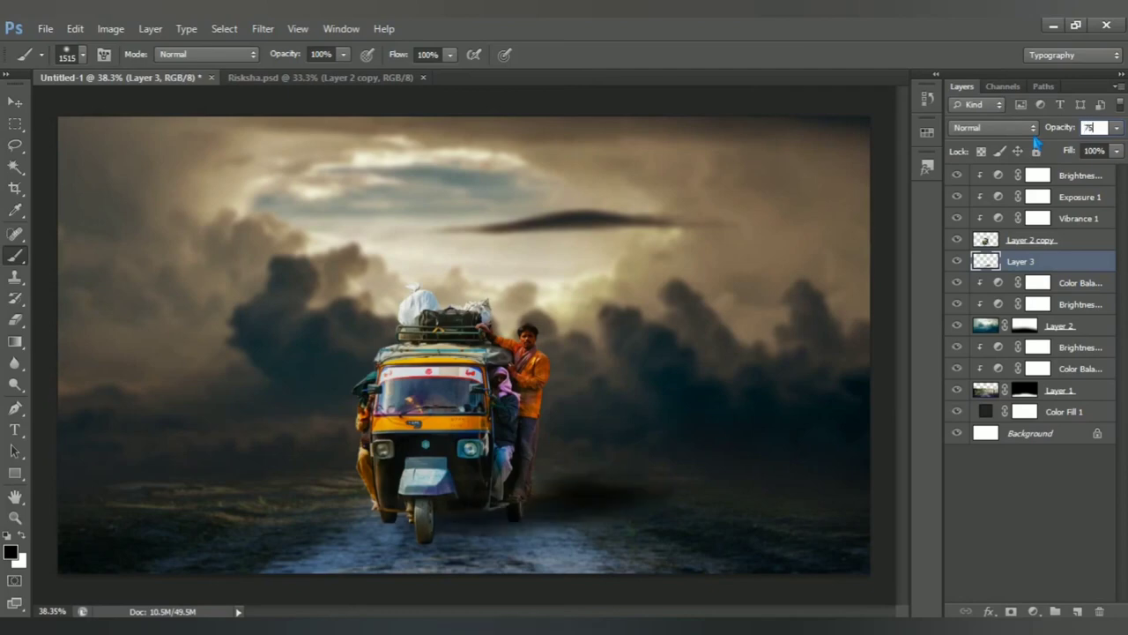
key(Return)
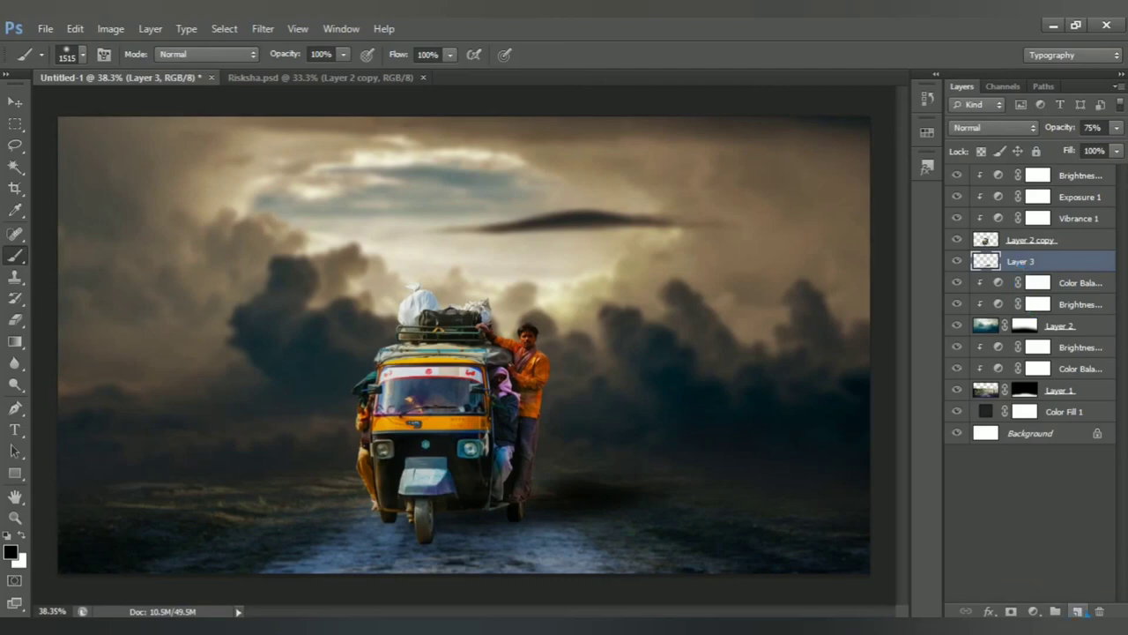
On a new layer, paint a small black shadow under the rear wheel
click(1078, 612)
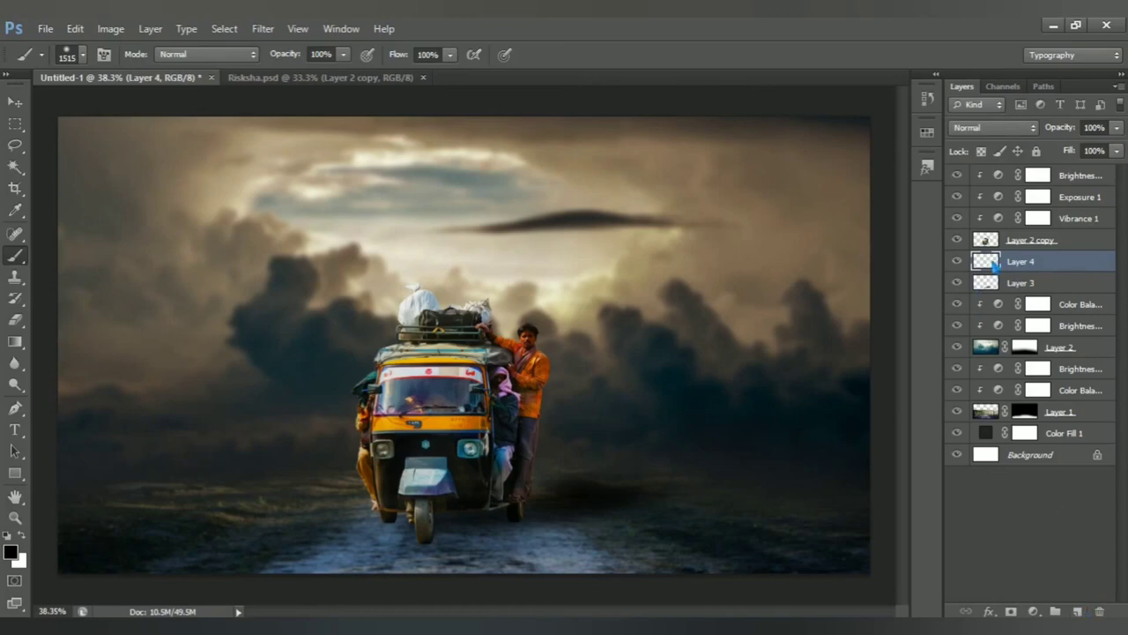
scroll(493, 529, up, 5)
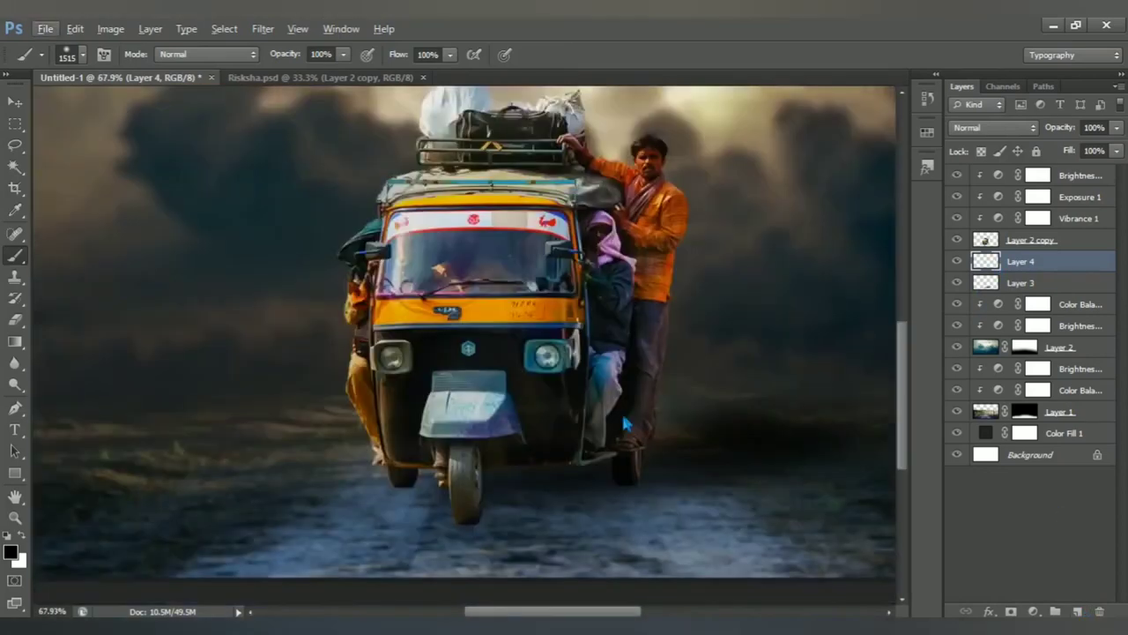
scroll(657, 431, up, 3)
scroll(599, 445, up, 2)
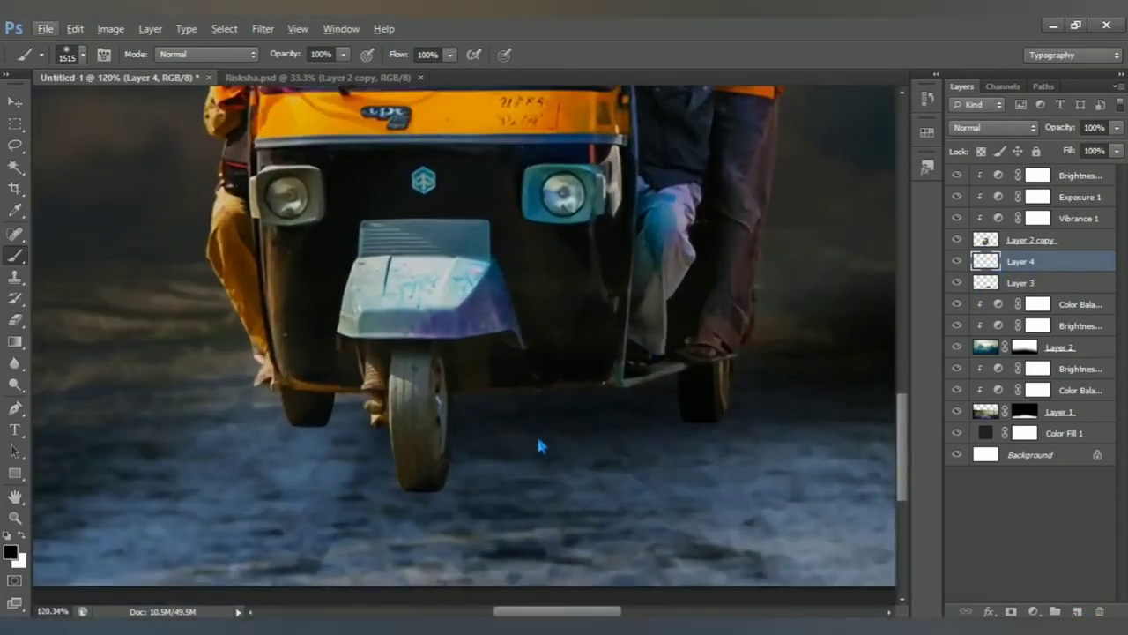
mouse_move(539, 445)
mouse_down()
mouse_move(564, 395)
mouse_move(550, 395)
mouse_up()
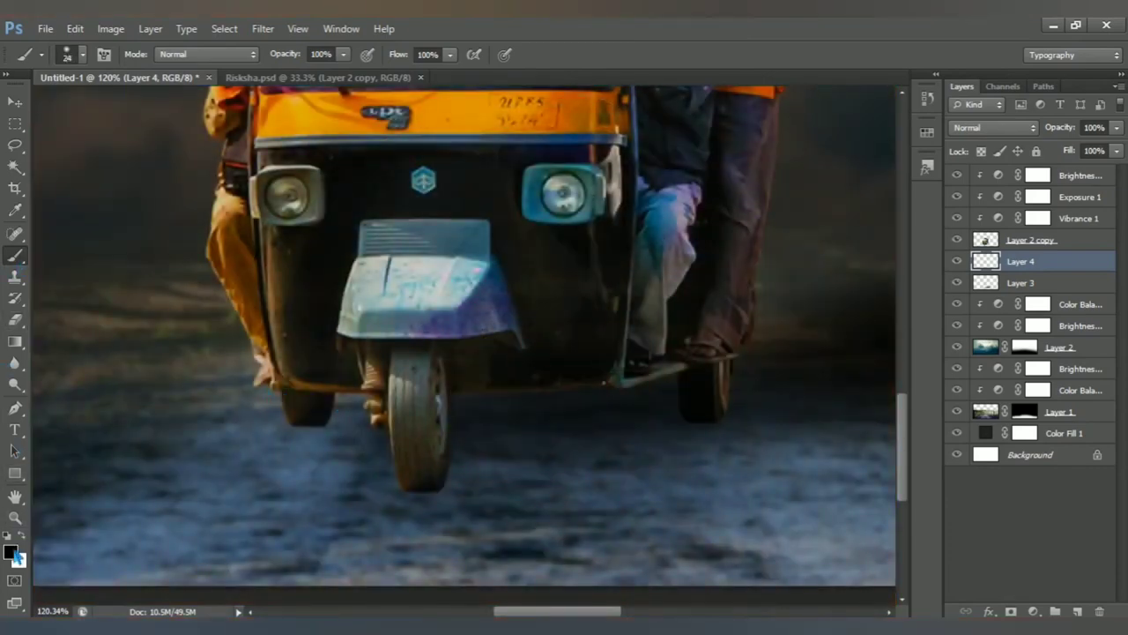
drag(701, 445, 712, 444)
Widen and flatten the wheel shadow, moving it up under the wheel
key(ctrl+t)
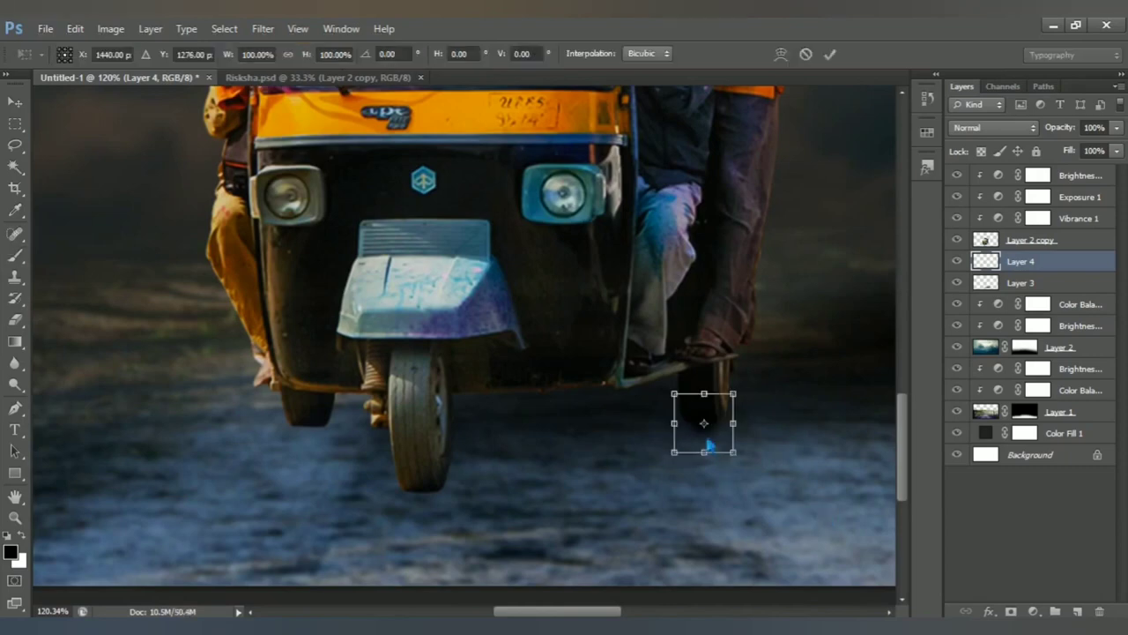
mouse_move(667, 423)
mouse_down()
mouse_move(607, 423)
mouse_move(728, 507)
mouse_up()
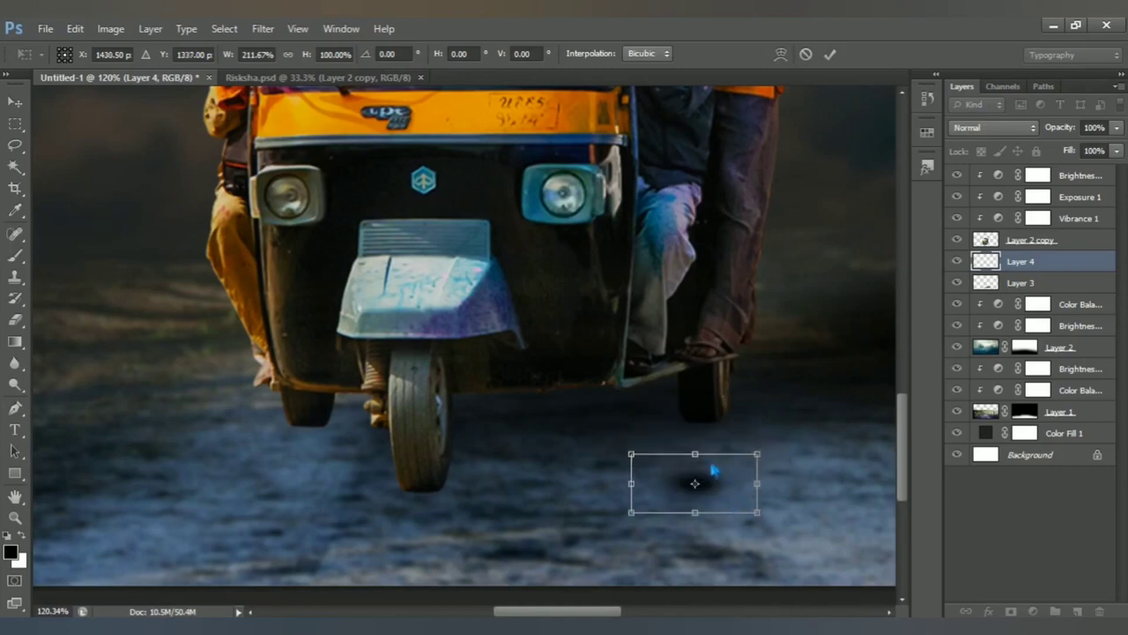
drag(743, 494, 749, 433)
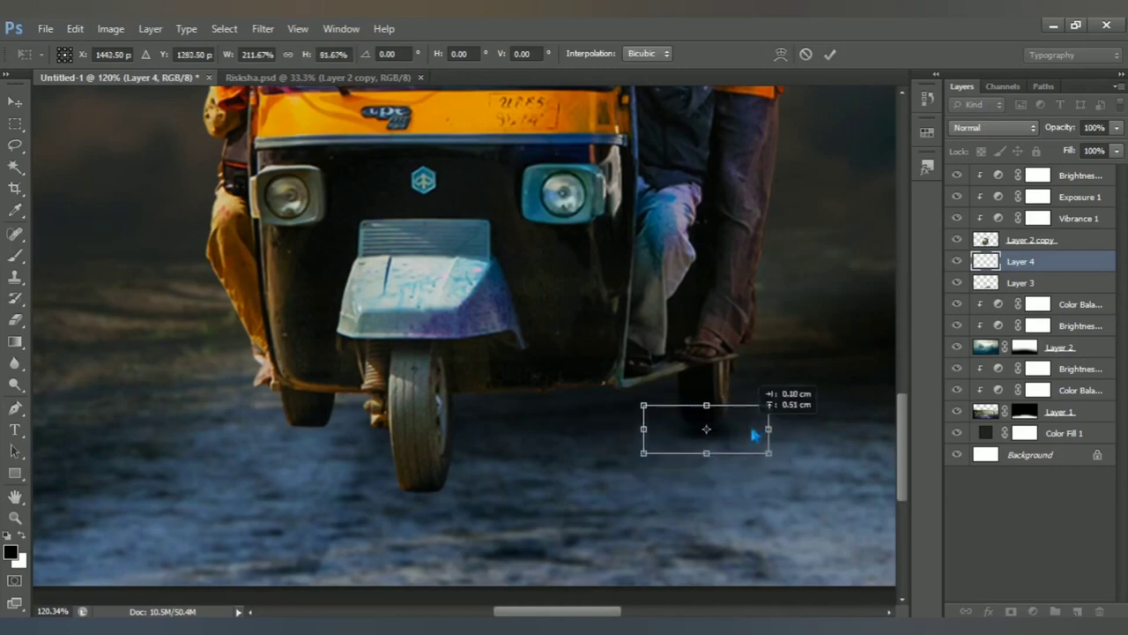
key(b)
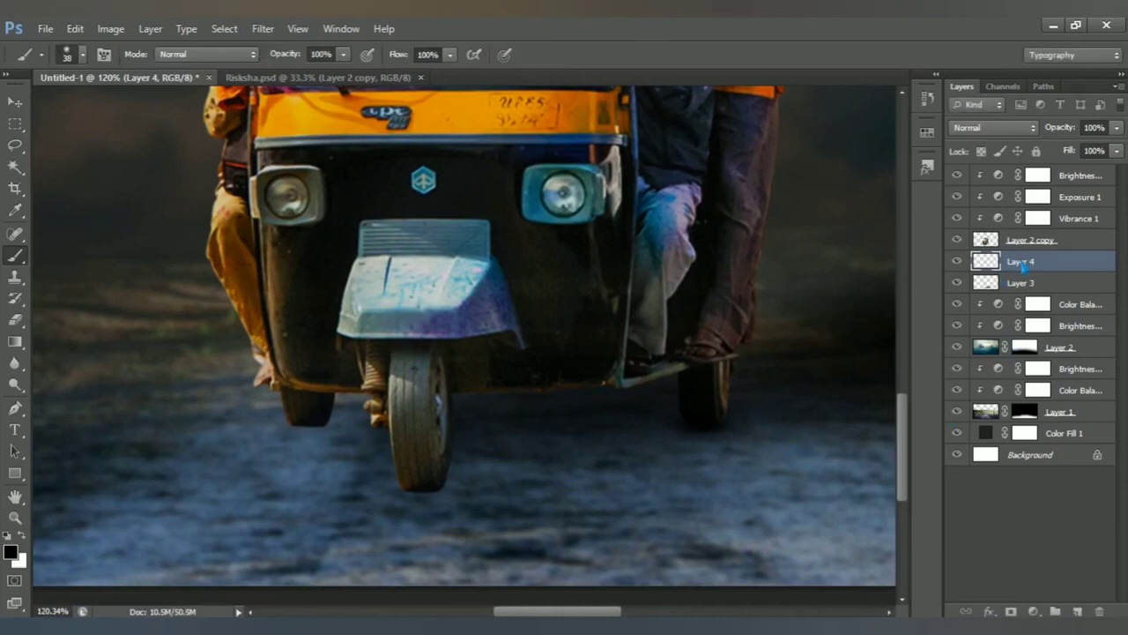
right_click(1022, 264)
Duplicate the wheel shadow as Layer 4 copy and move it under another wheel
click(948, 106)
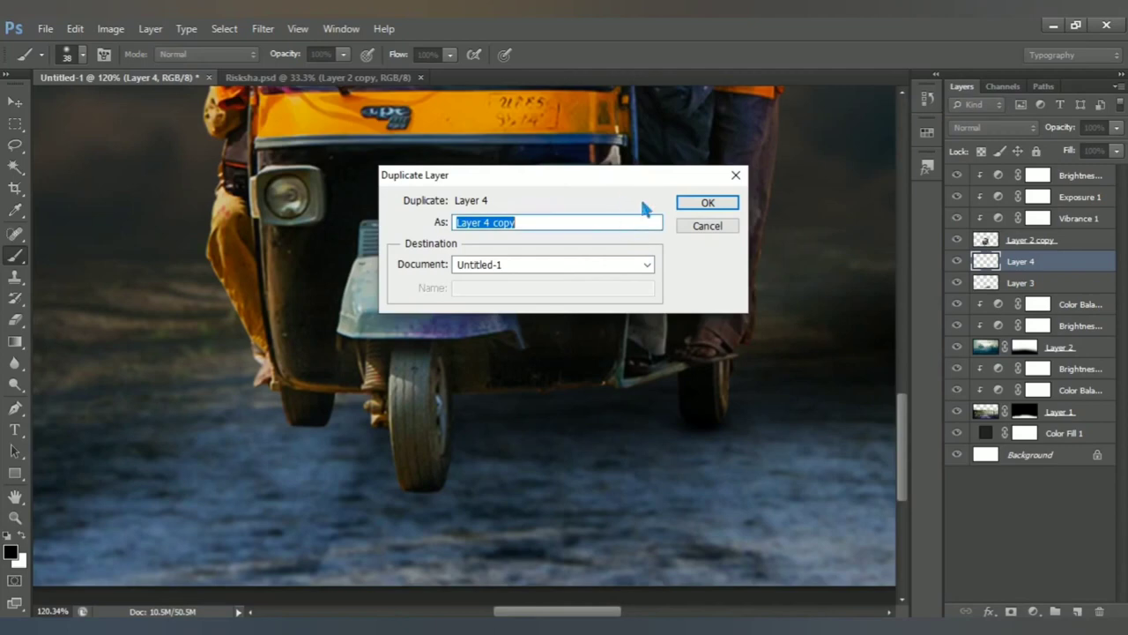
click(707, 203)
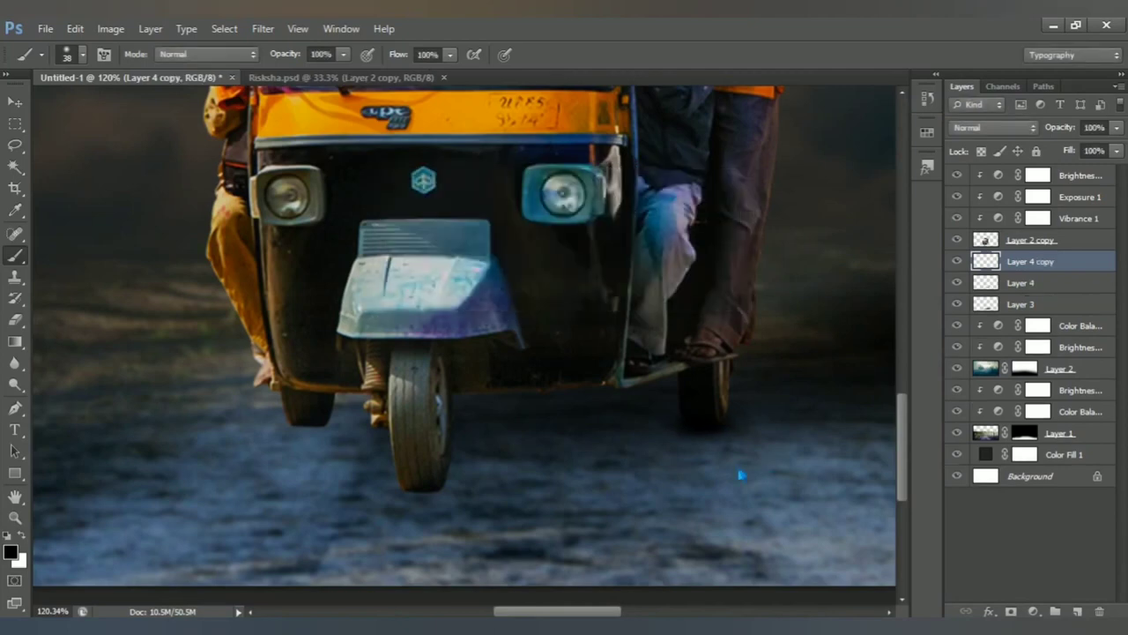
click(15, 103)
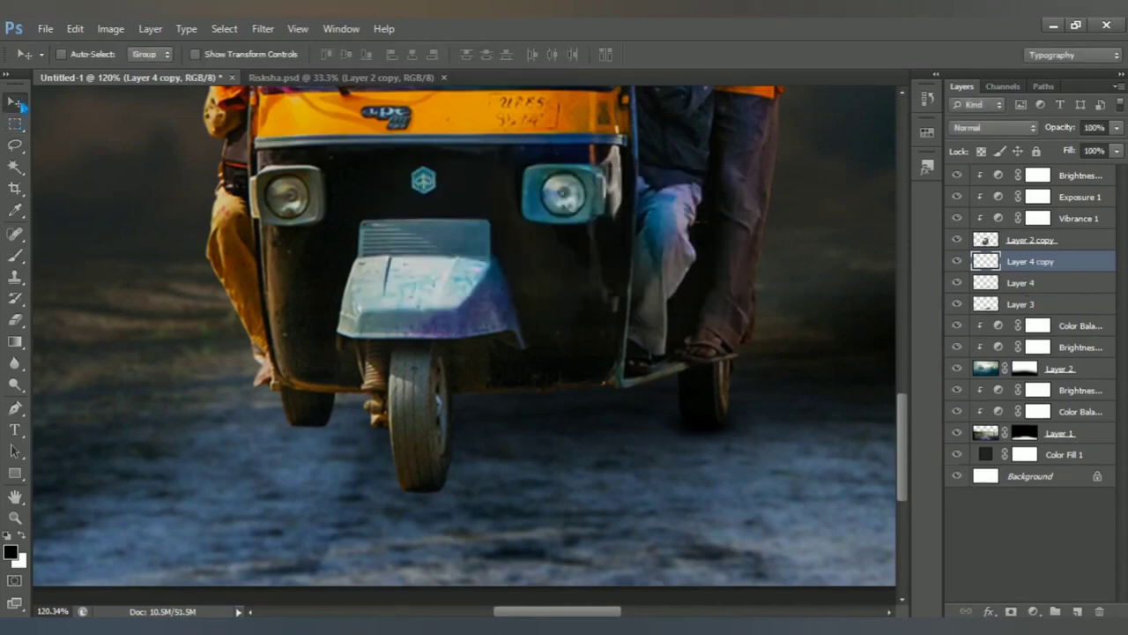
mouse_move(707, 421)
mouse_down()
mouse_move(439, 509)
mouse_move(317, 432)
mouse_up()
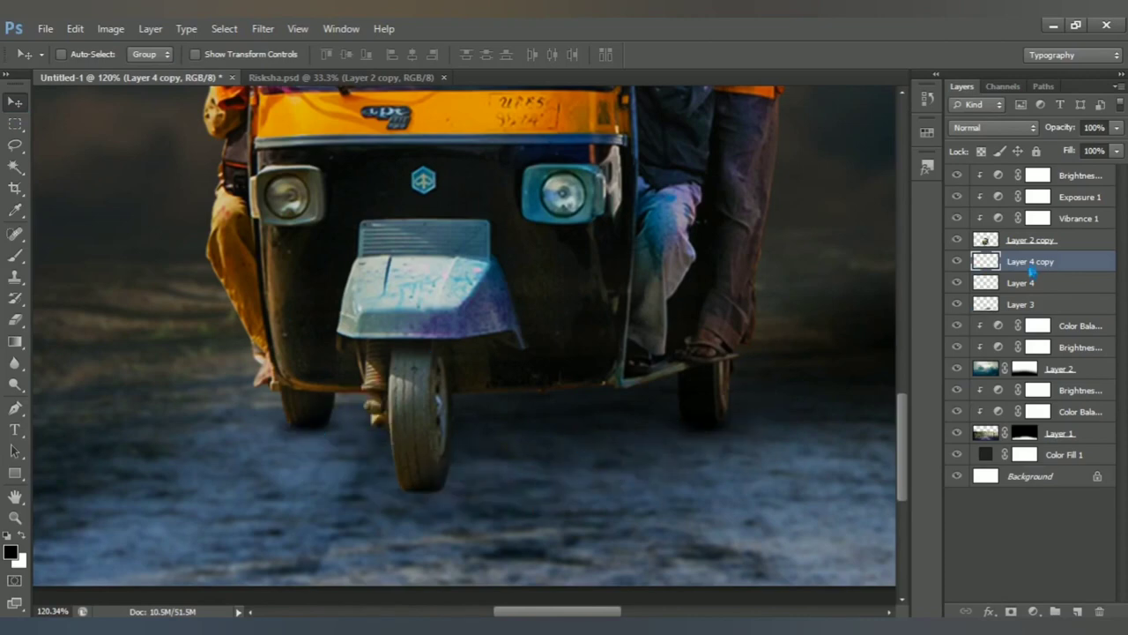
Duplicate it again as Layer 4 copy 2 and place it under the front wheel
right_click(1031, 273)
click(957, 107)
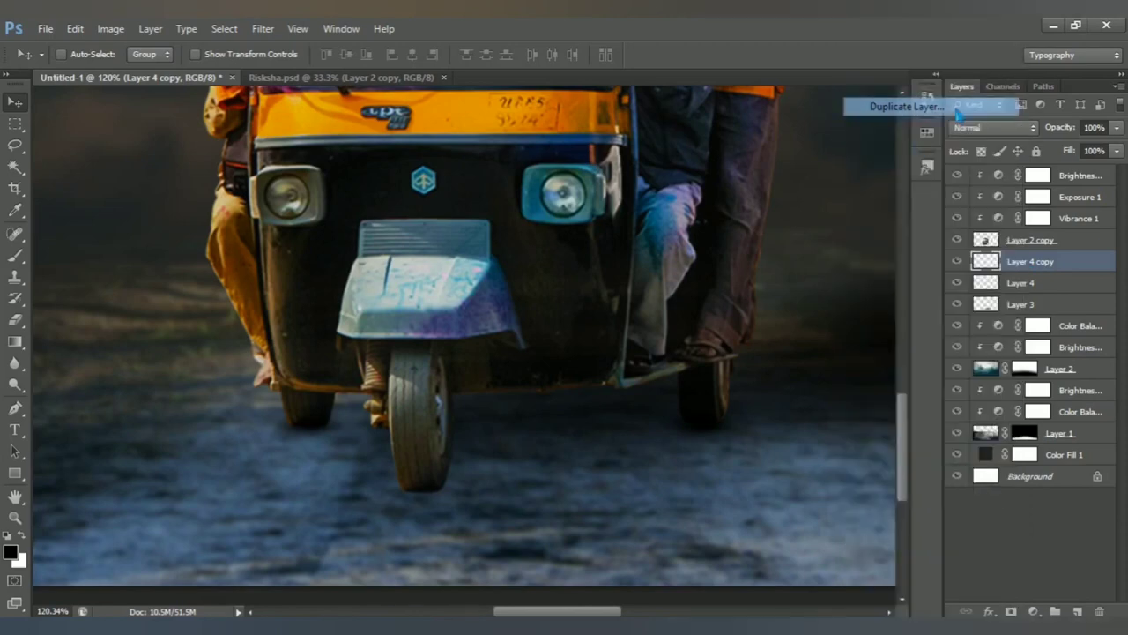
click(709, 203)
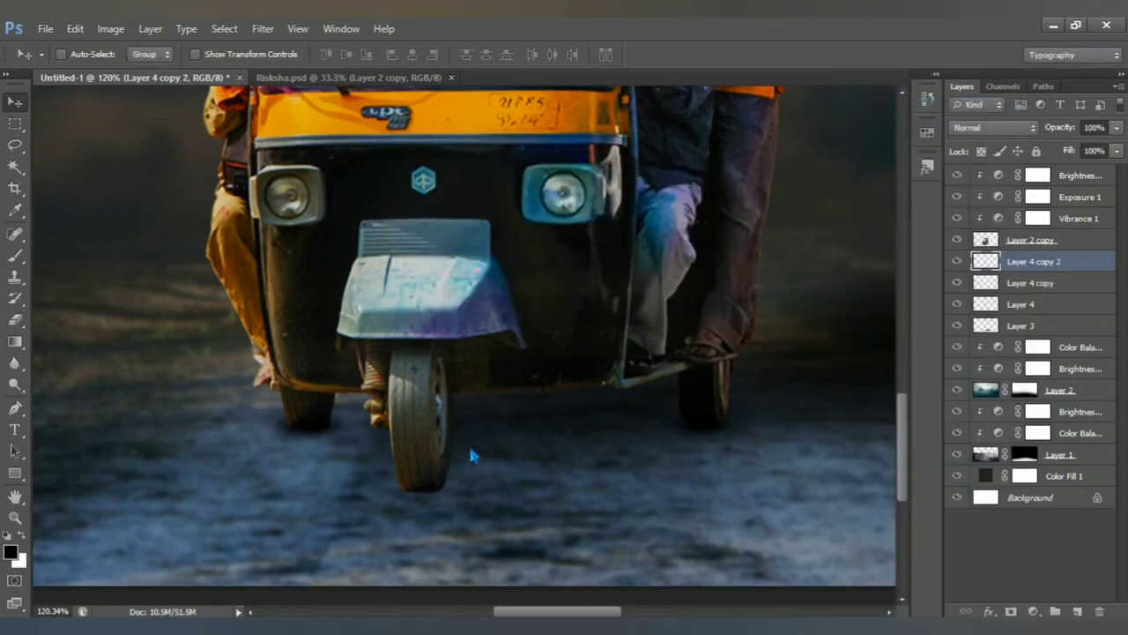
drag(320, 453, 487, 525)
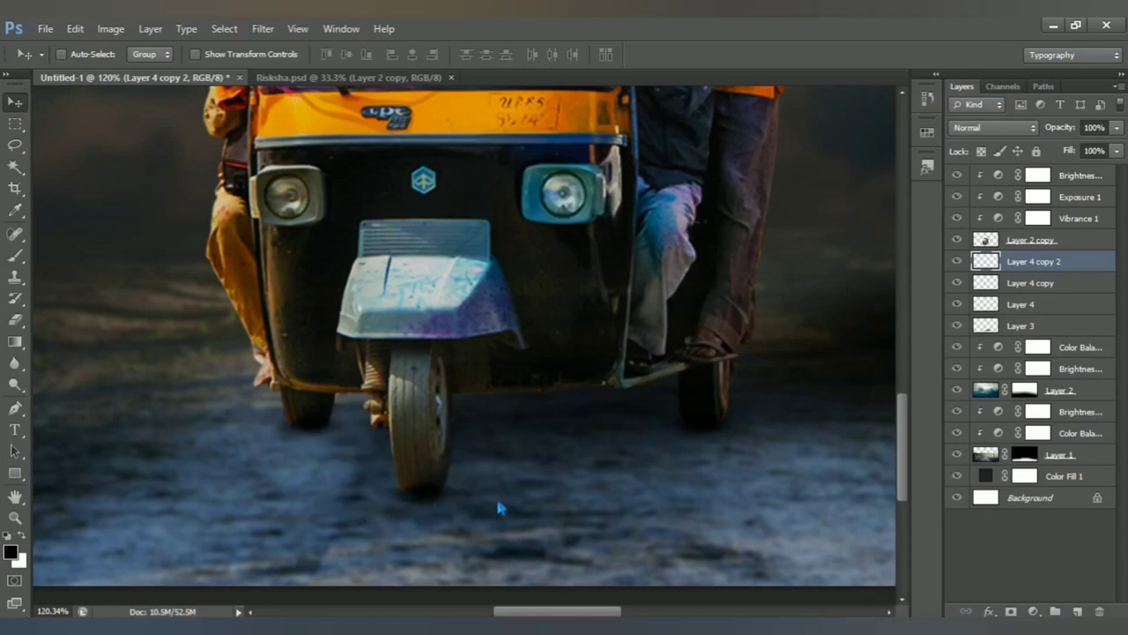
scroll(509, 469, down, 2)
scroll(520, 454, down, 3)
scroll(521, 459, down, 1)
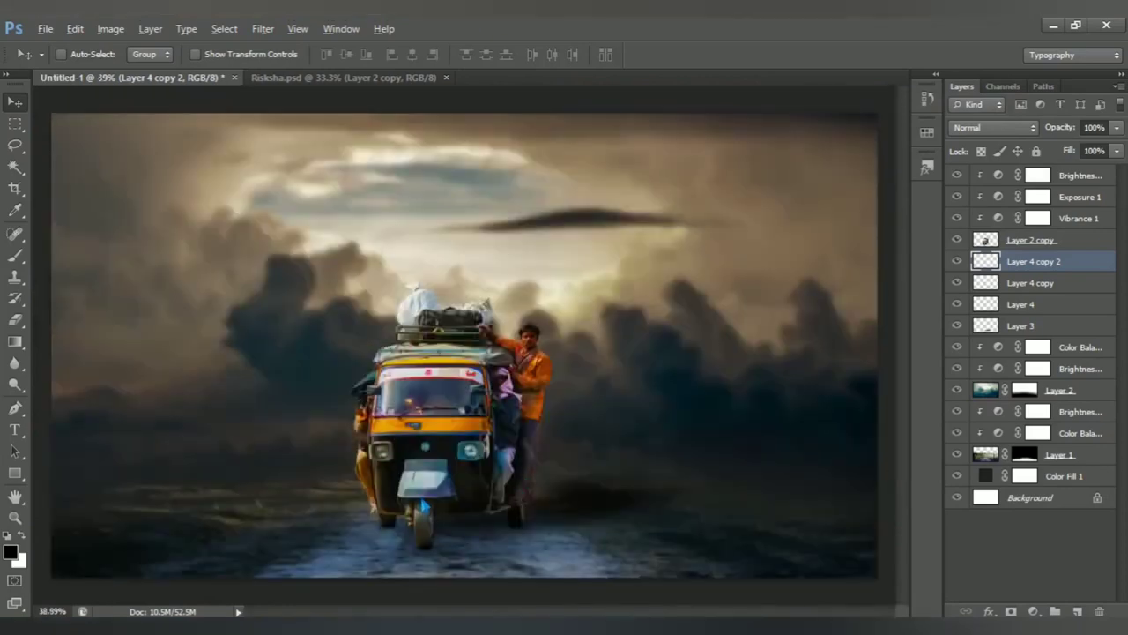
Select the Brightness/Contrast, Exposure, Vibrance, rickshaw and all shadow layers together
scroll(423, 528, up, 1)
scroll(423, 529, down, 2)
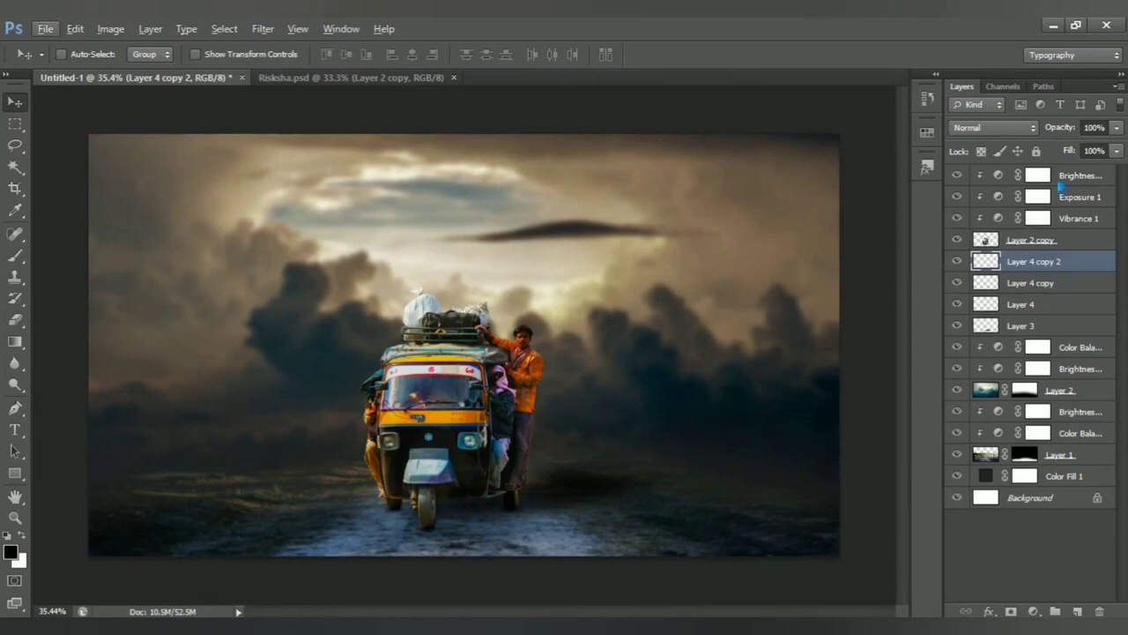
click(1040, 198)
click(1045, 176)
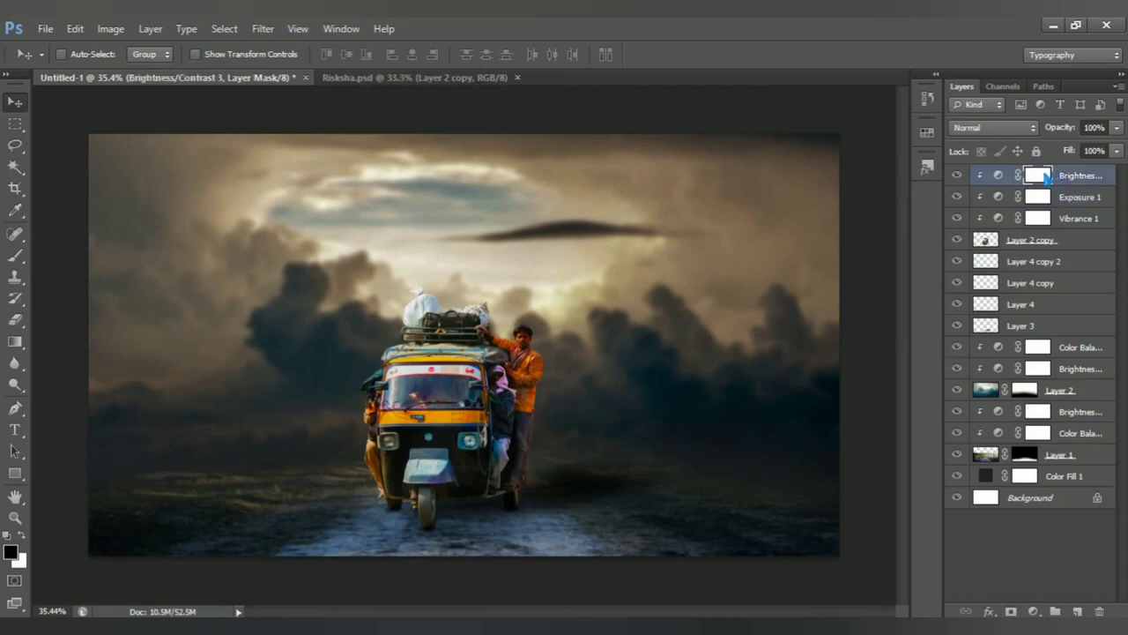
shift+click(1083, 201)
shift+click(1087, 220)
shift+click(1074, 243)
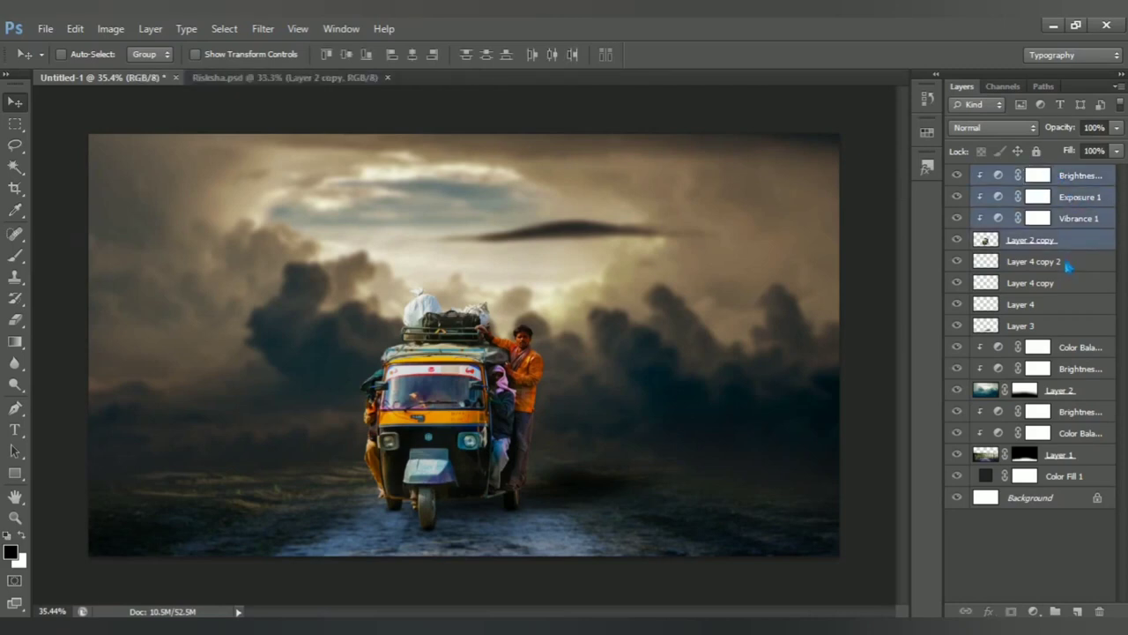
shift+click(1068, 264)
shift+click(1057, 284)
shift+click(1053, 306)
shift+click(1051, 328)
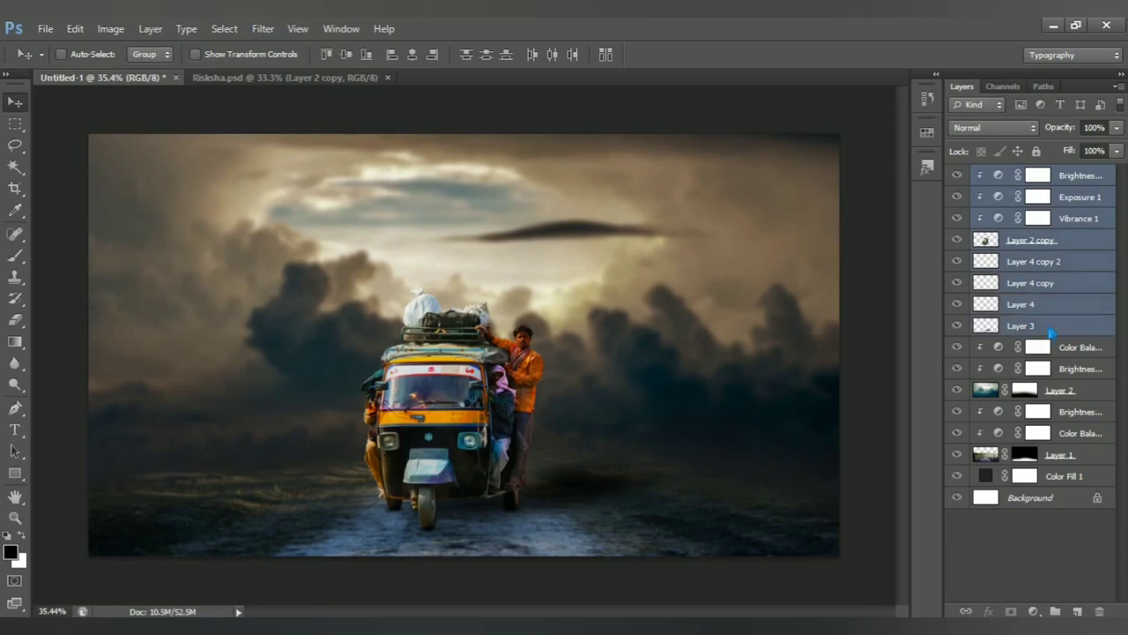
Scale the rickshaw group to about 91% and nudge it into place on the road
key(ctrl+t)
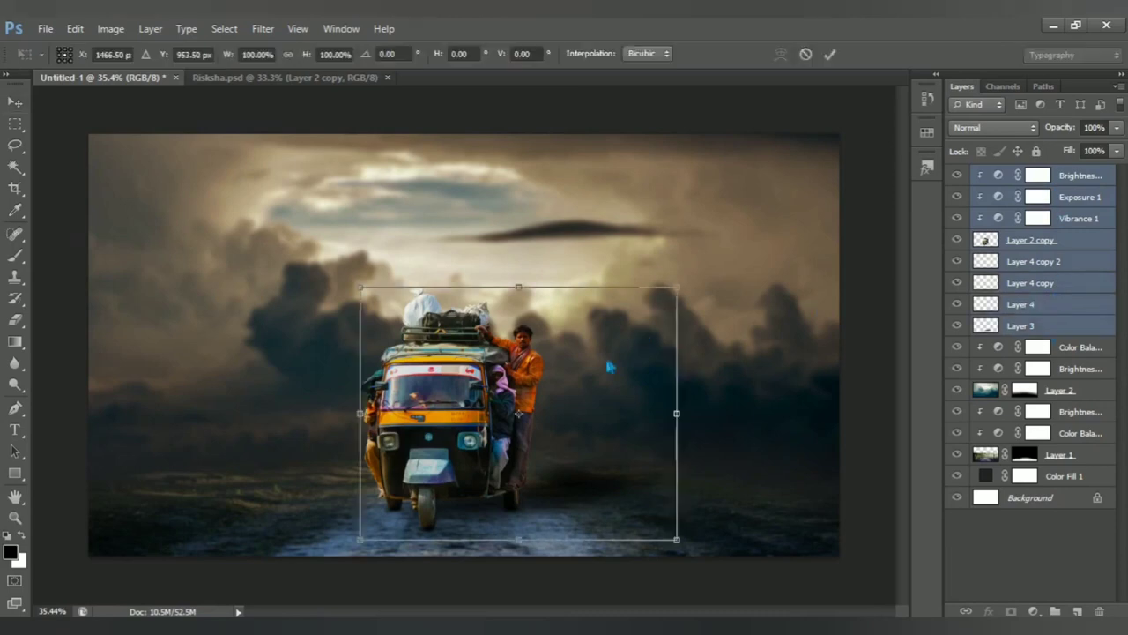
drag(683, 298, 674, 304)
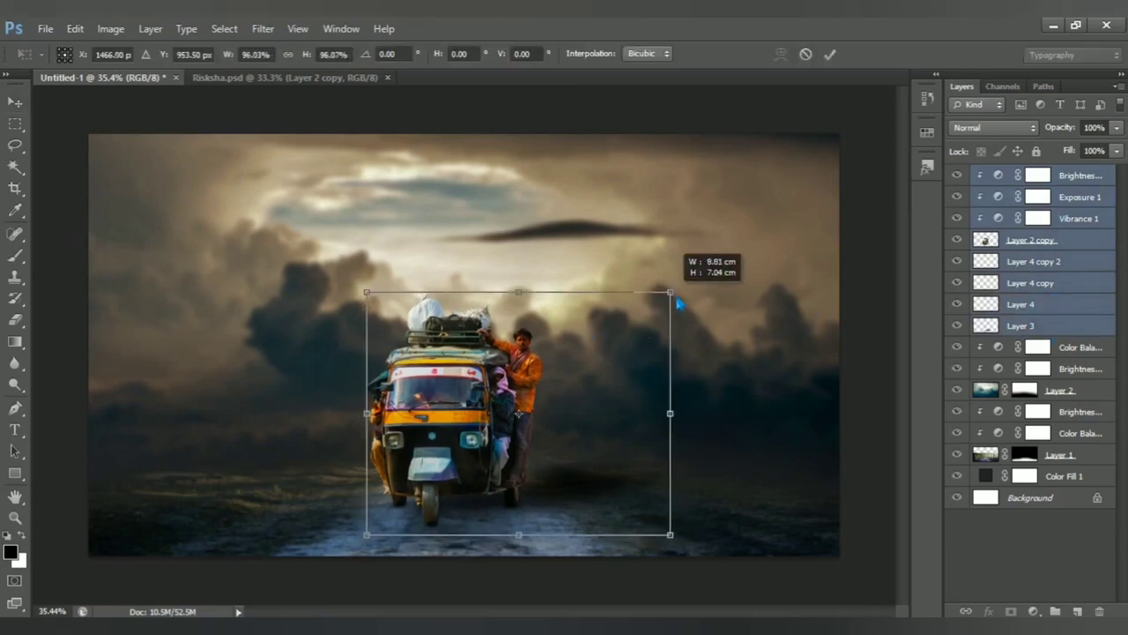
drag(614, 429, 621, 410)
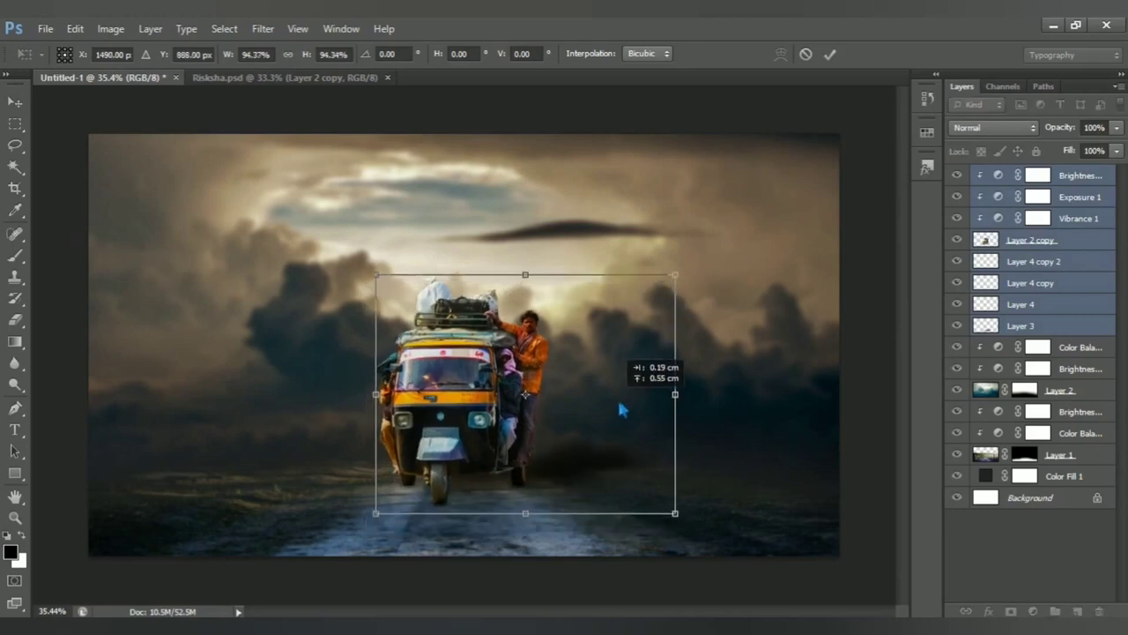
drag(621, 410, 620, 411)
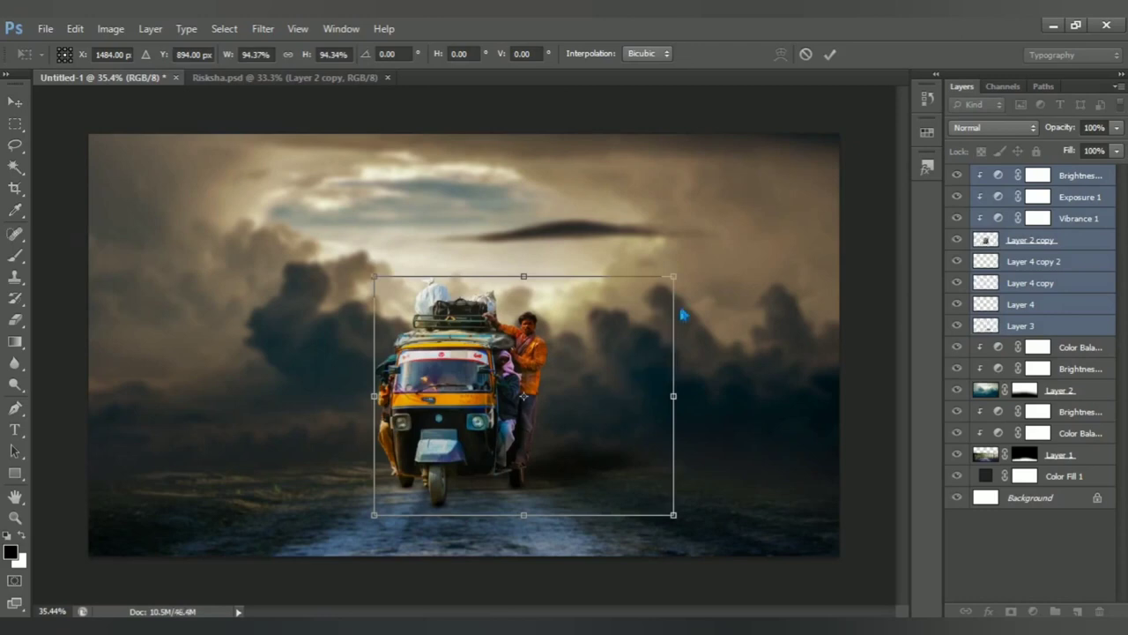
drag(684, 291, 680, 299)
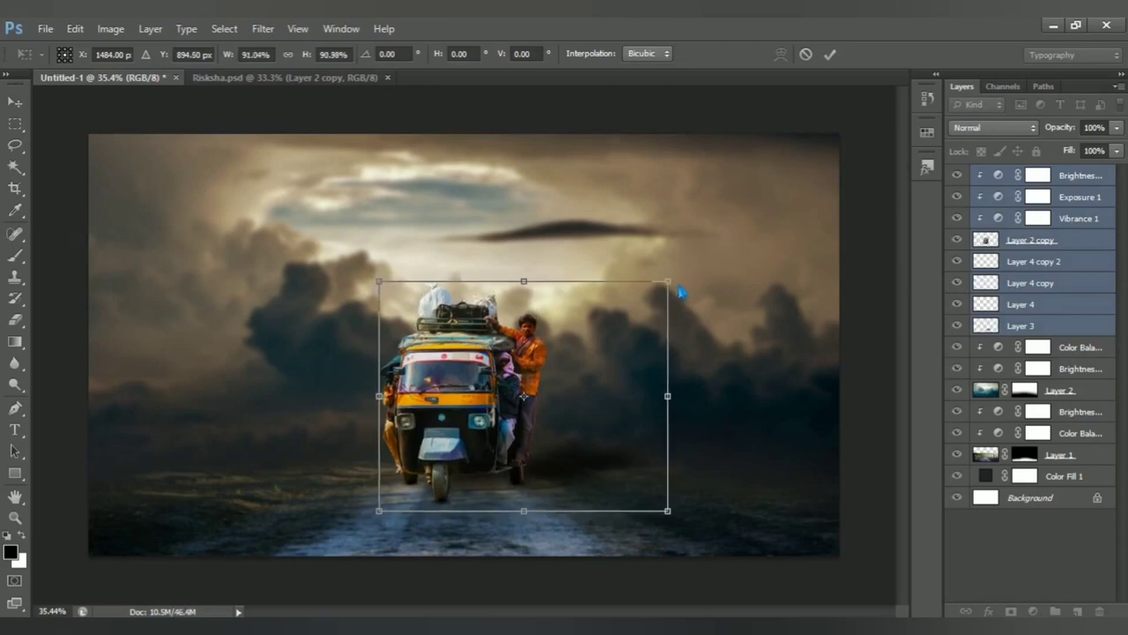
key(Return)
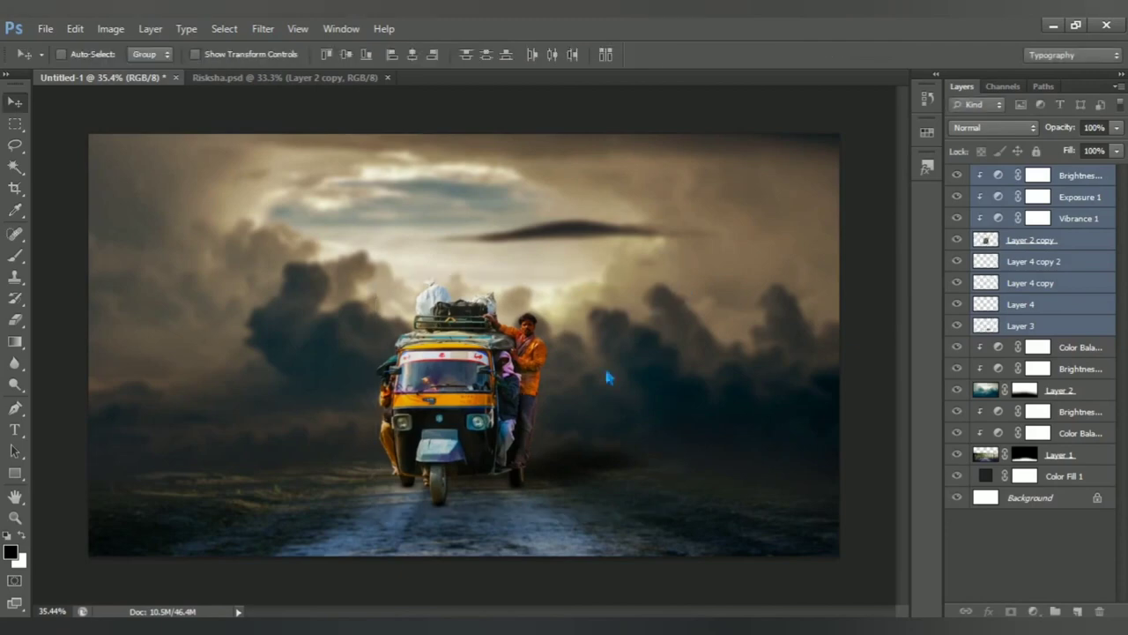
Add a Brightness/Contrast layer at Brightness -97, Contrast 14 to darken the scene
click(1038, 175)
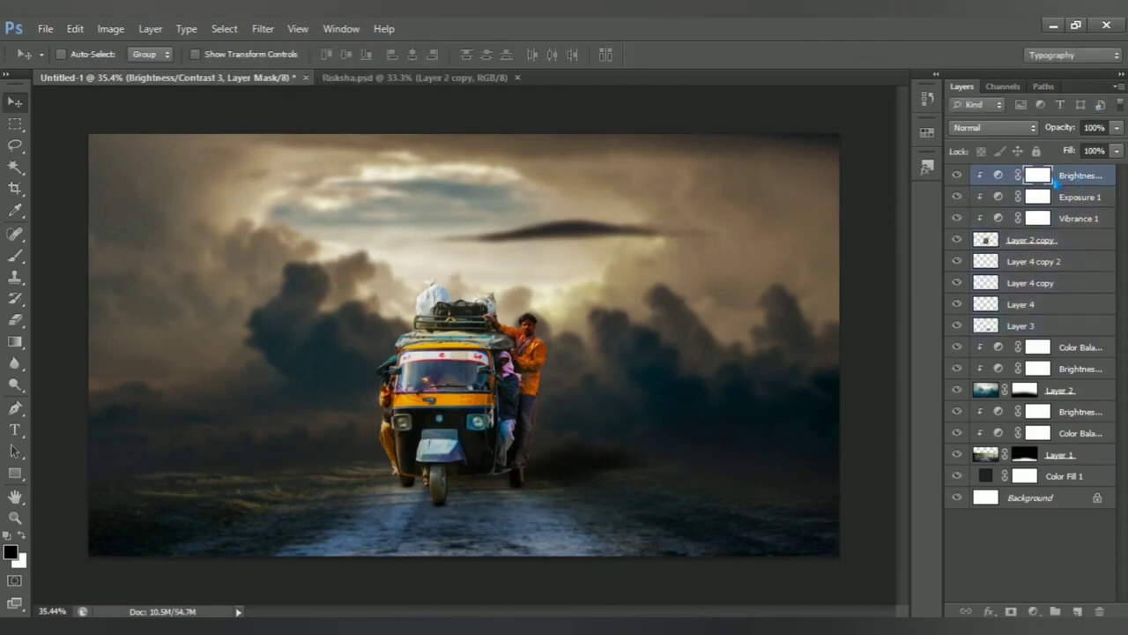
click(1033, 610)
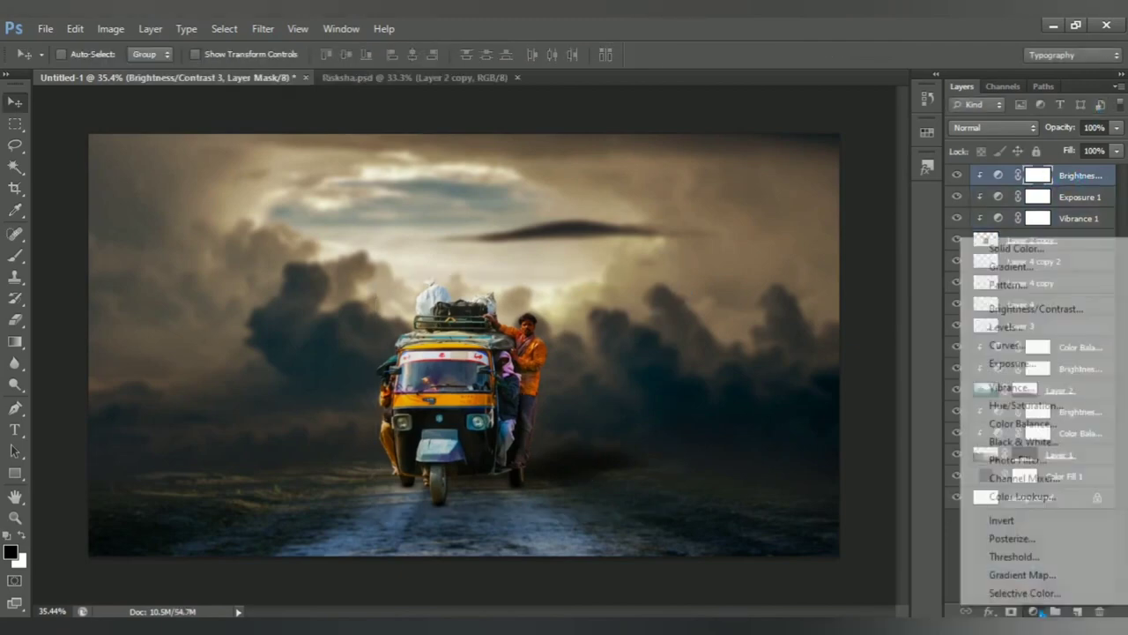
click(1077, 310)
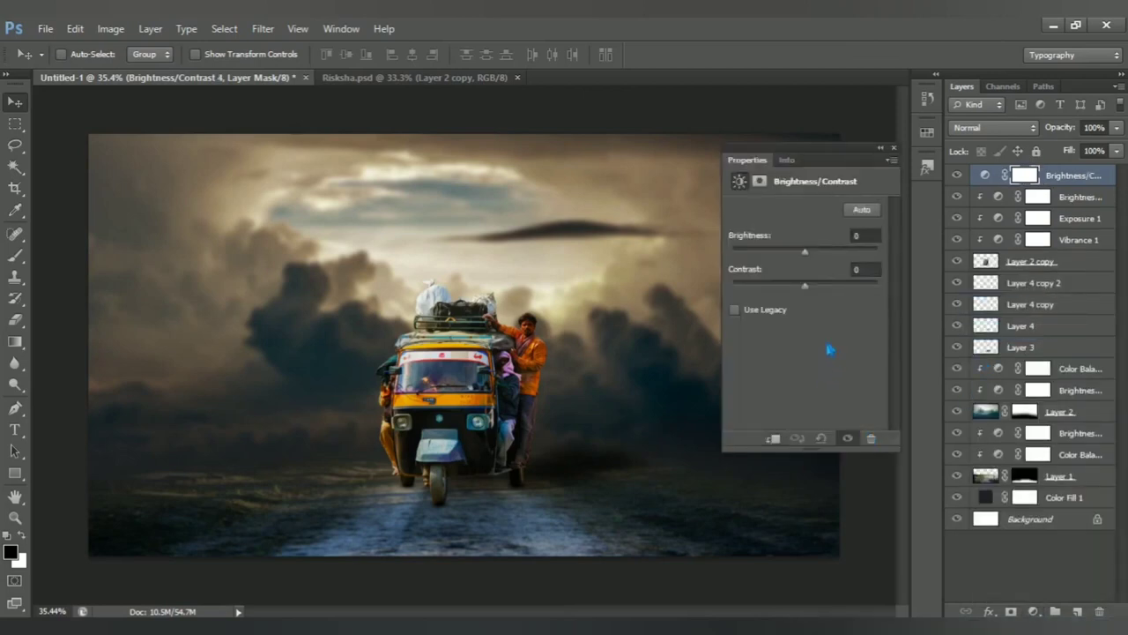
mouse_move(804, 252)
mouse_down()
mouse_move(774, 254)
mouse_move(773, 272)
mouse_up()
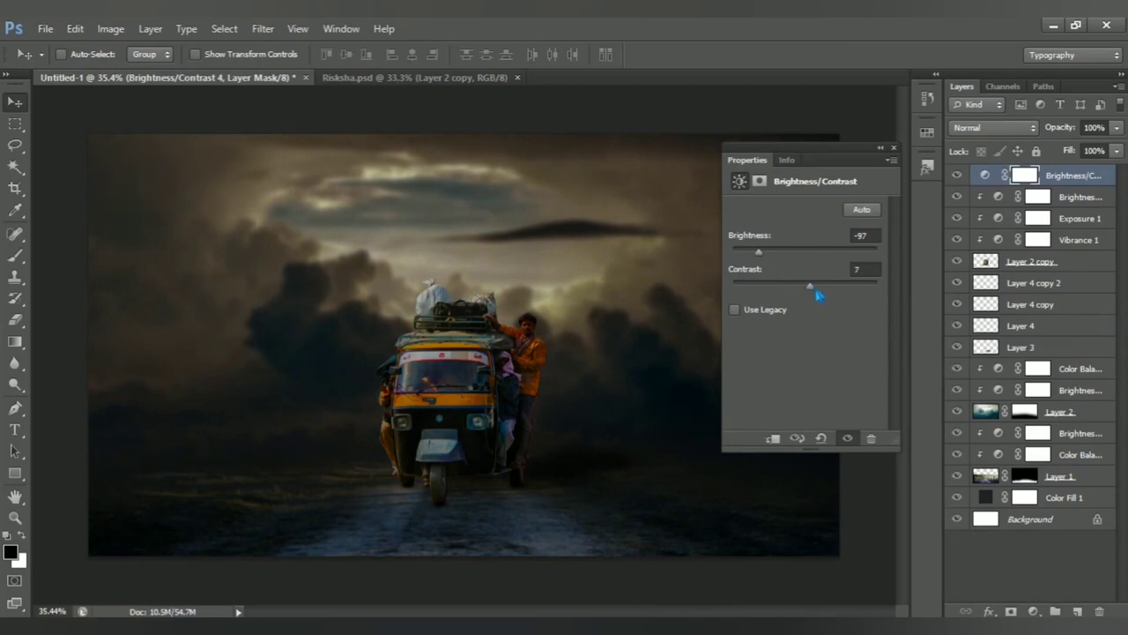
click(847, 438)
click(846, 438)
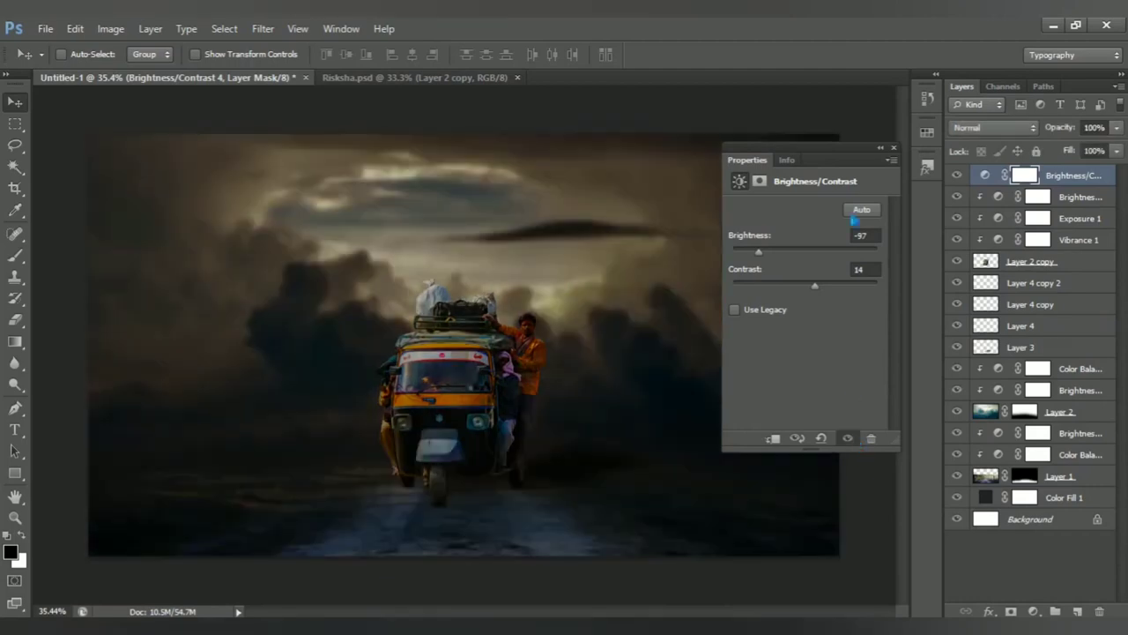
click(893, 148)
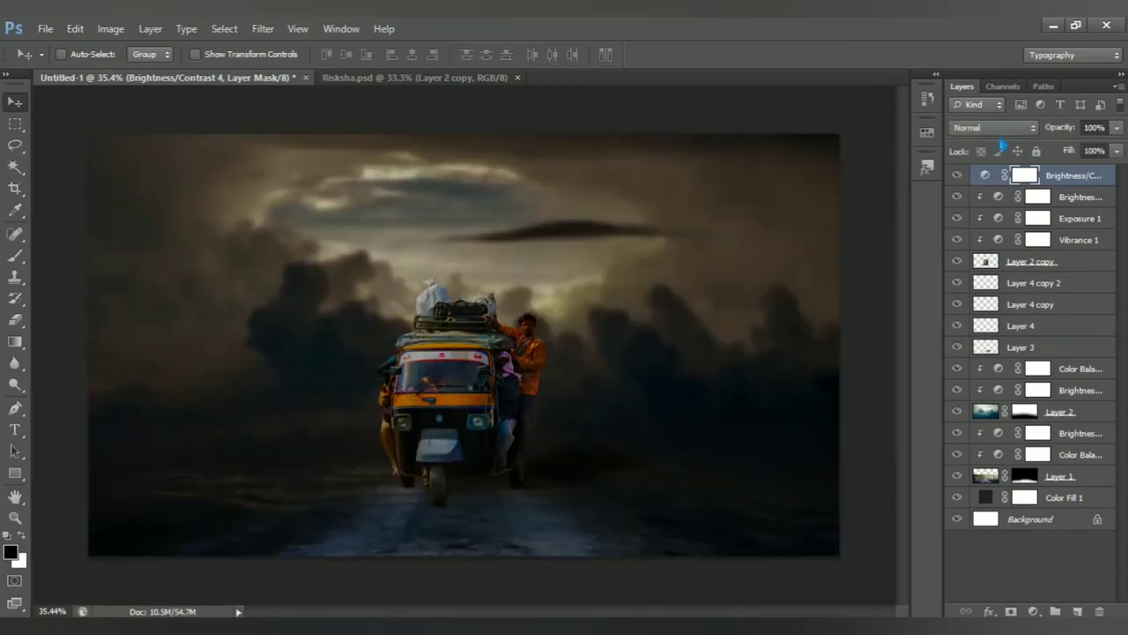
Paint black on its mask with a large brush so the rickshaw and riders stay bright
click(15, 256)
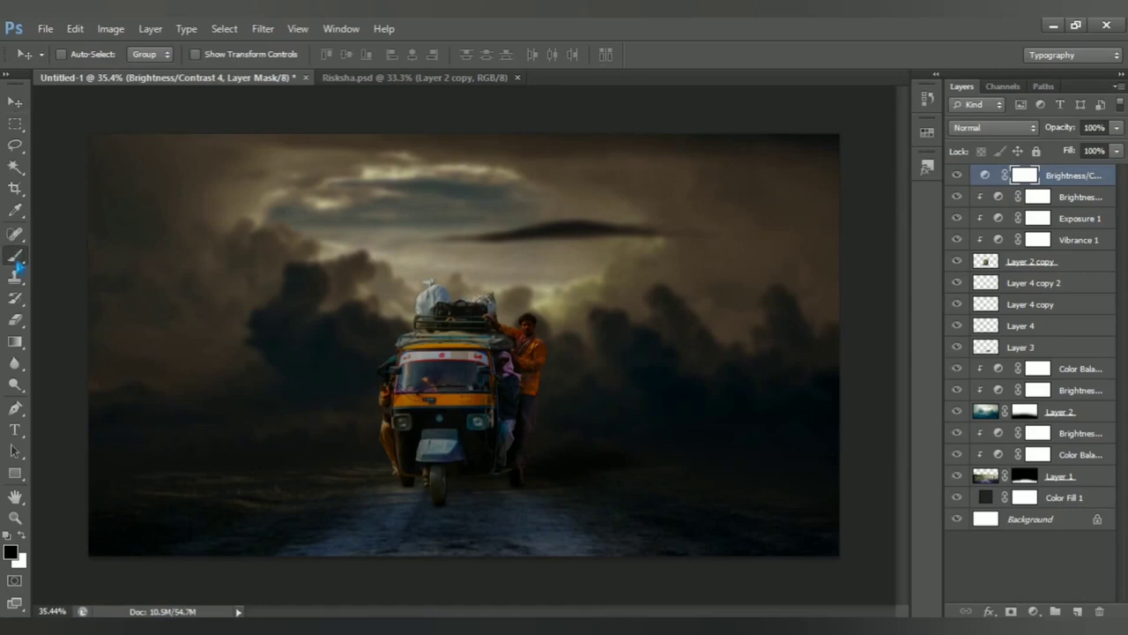
mouse_move(474, 420)
mouse_down()
mouse_move(504, 414)
mouse_move(480, 411)
mouse_up()
click(464, 408)
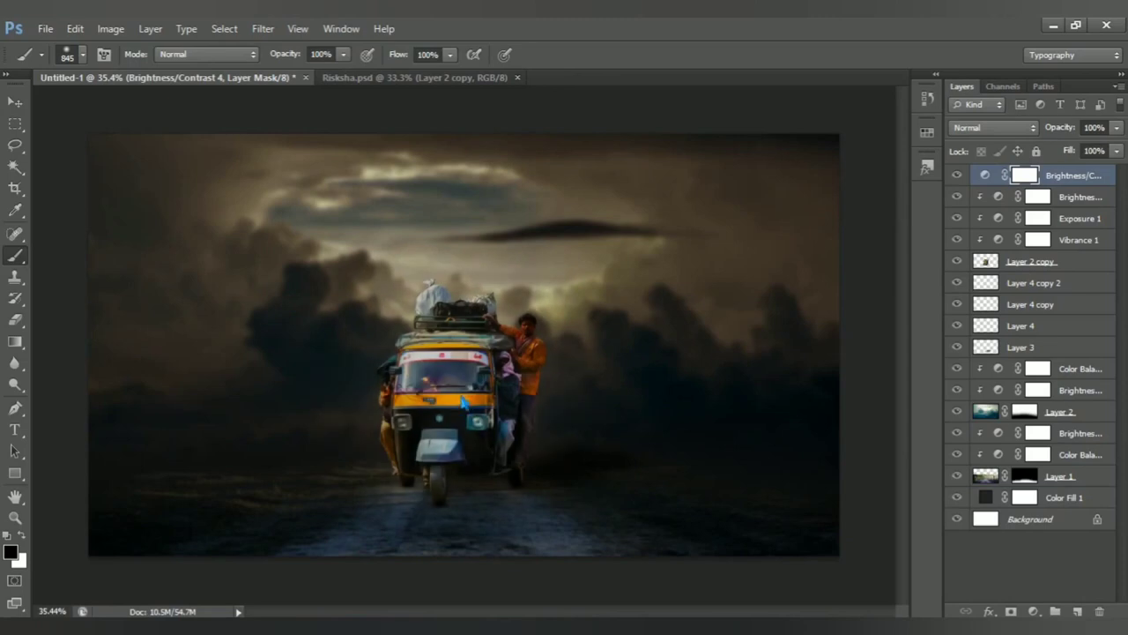
click(467, 411)
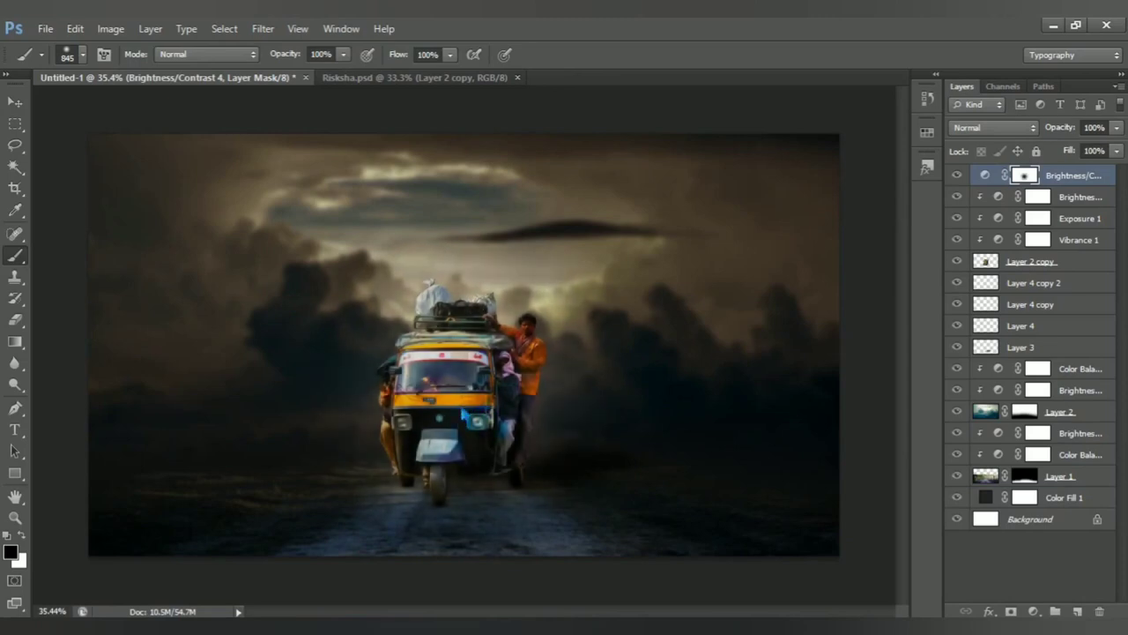
click(466, 423)
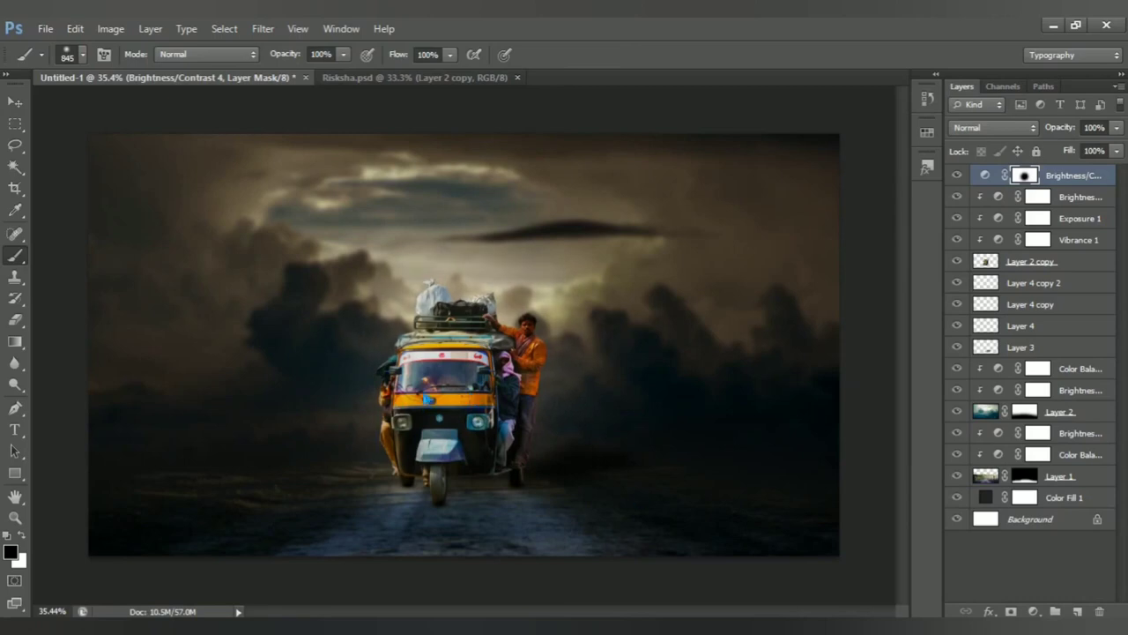
Add a Color Balance layer with midtones set to -16, +16, +47 for a cool blue tint
click(1033, 610)
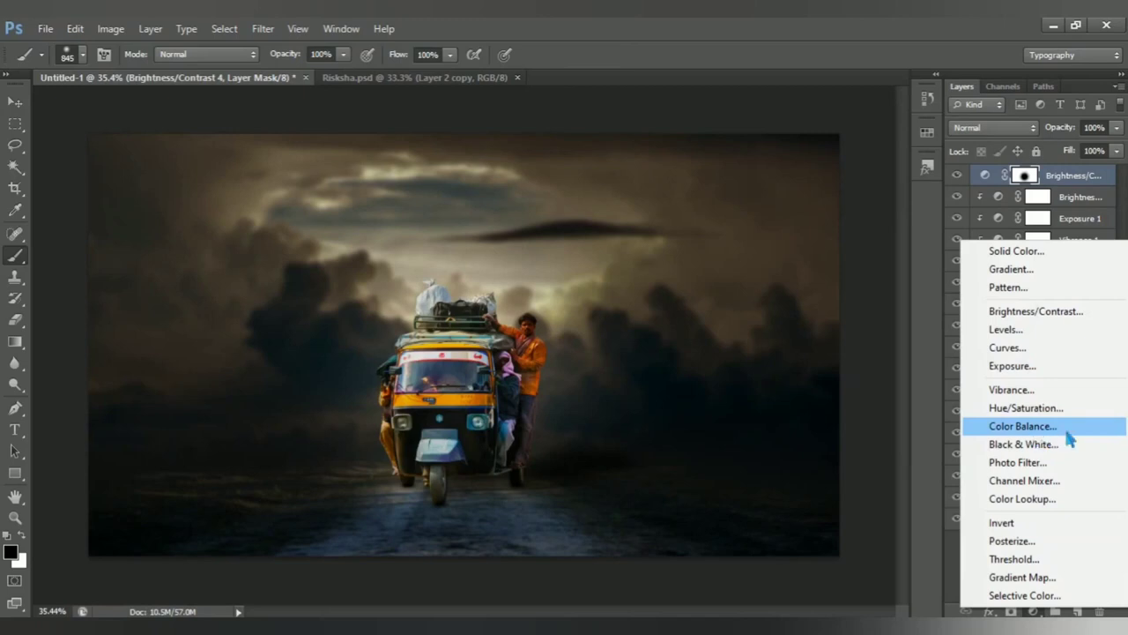
click(1023, 425)
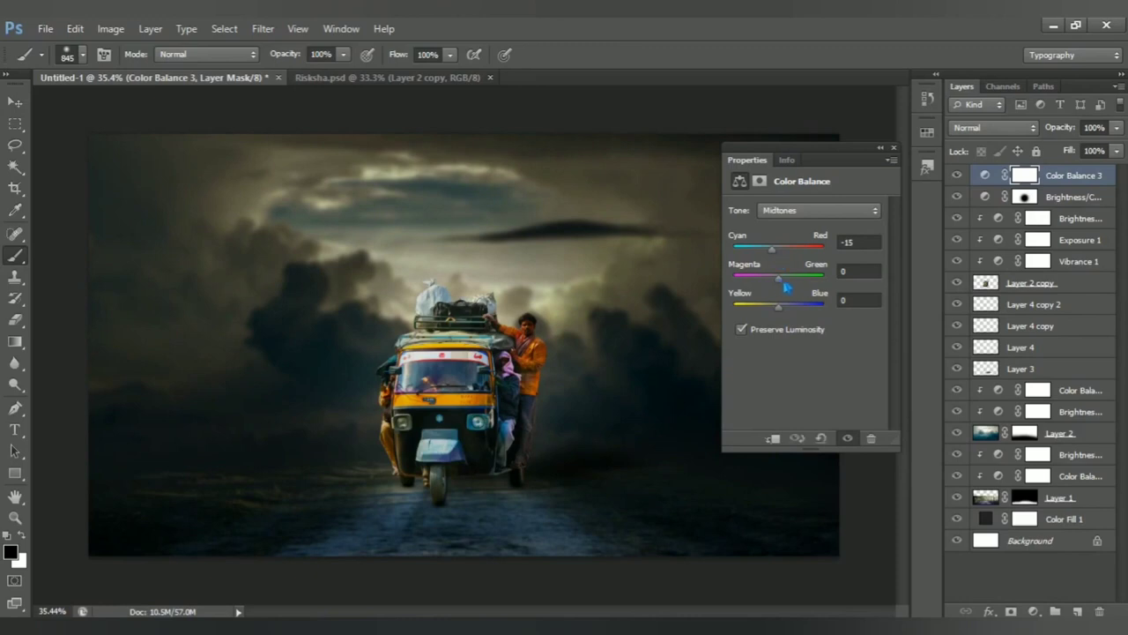
drag(783, 289, 779, 291)
drag(785, 313, 805, 319)
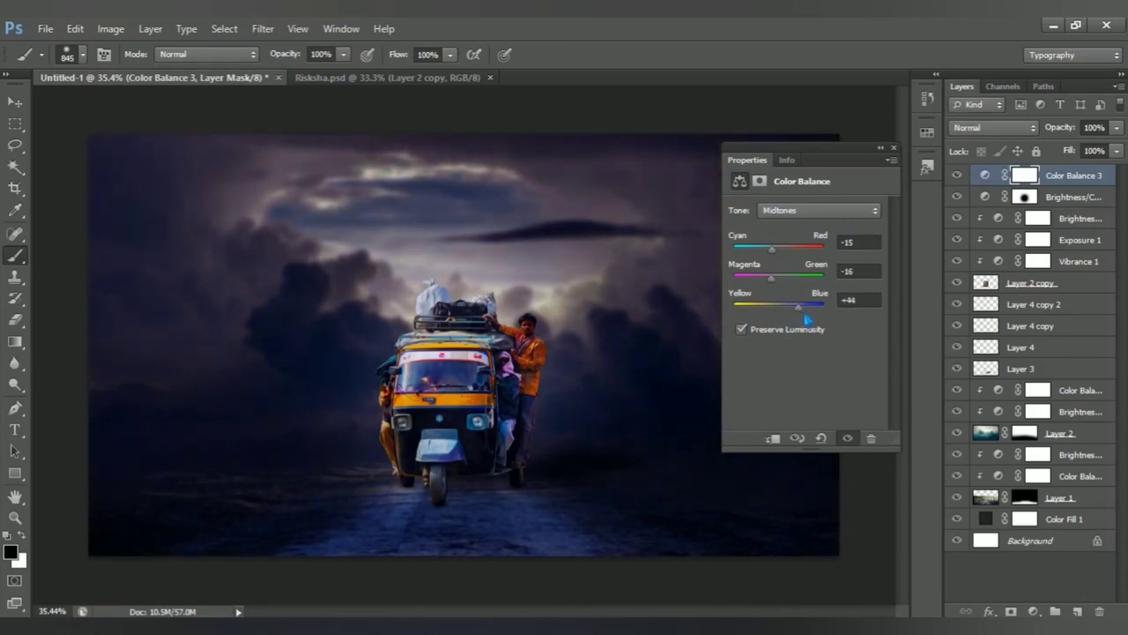
click(846, 438)
click(847, 438)
drag(779, 288, 787, 289)
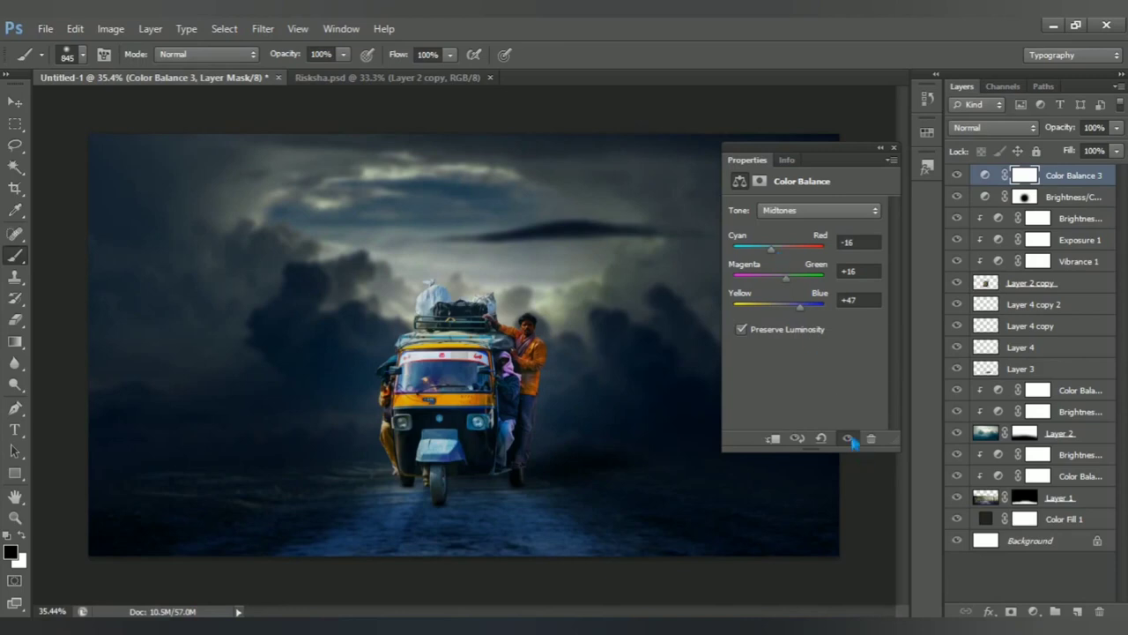
click(848, 438)
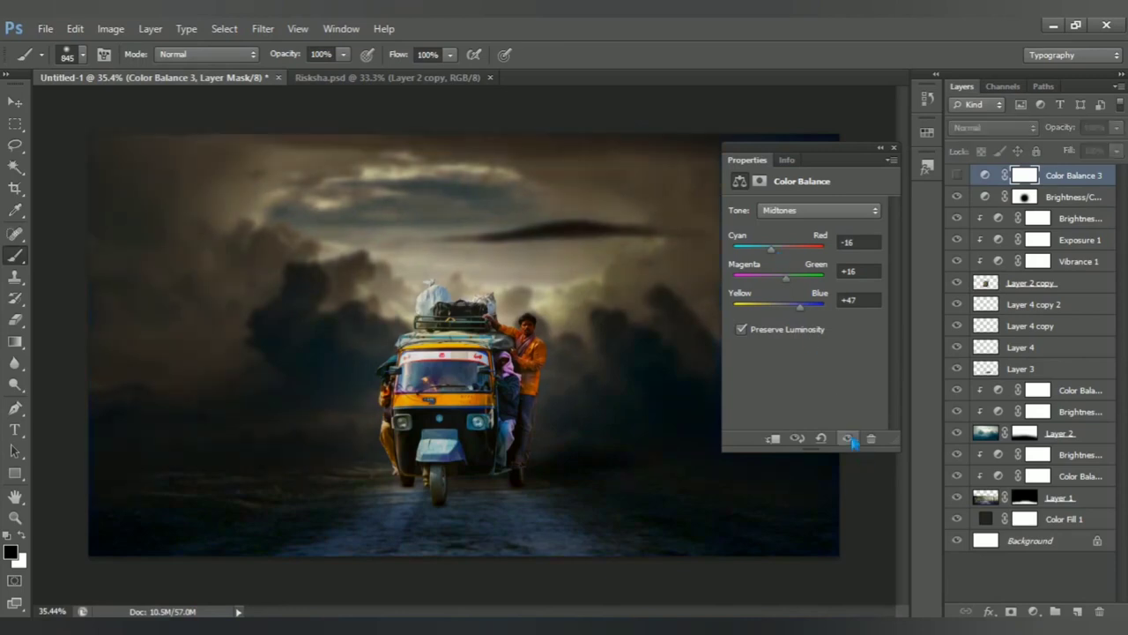
click(893, 147)
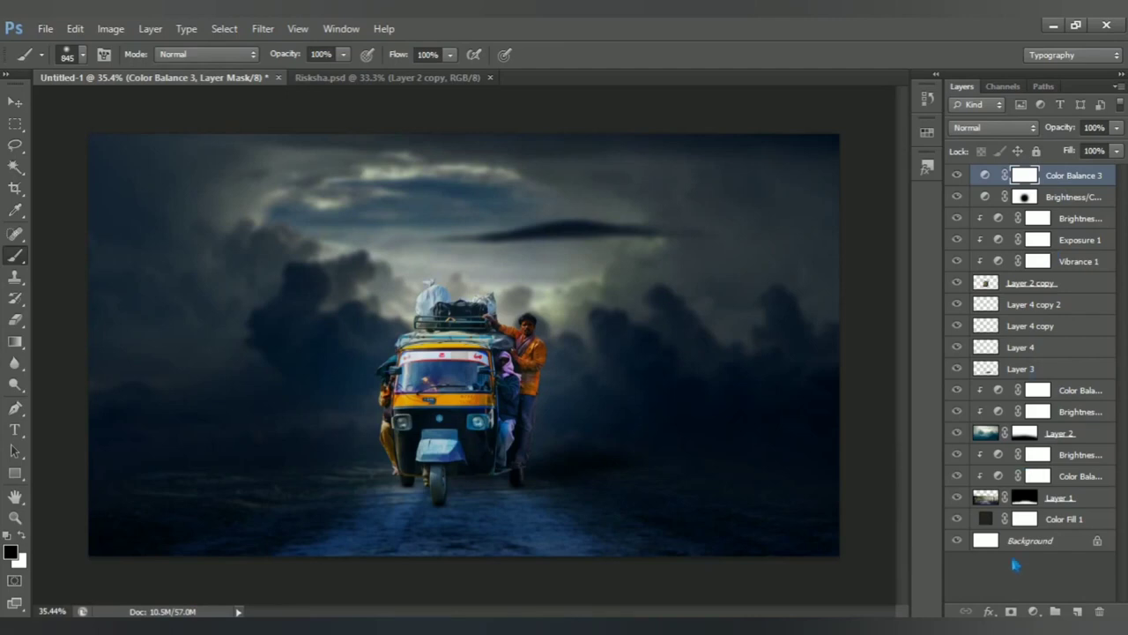
Add a Brightness/Contrast layer at Brightness 43, Contrast -3
click(1033, 611)
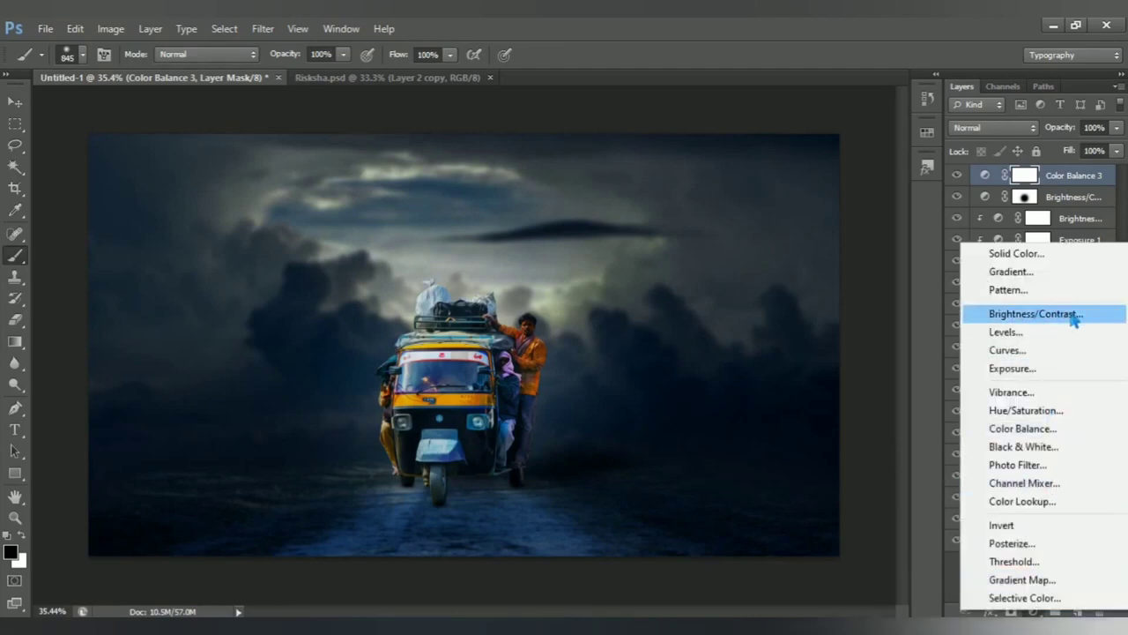
click(1035, 314)
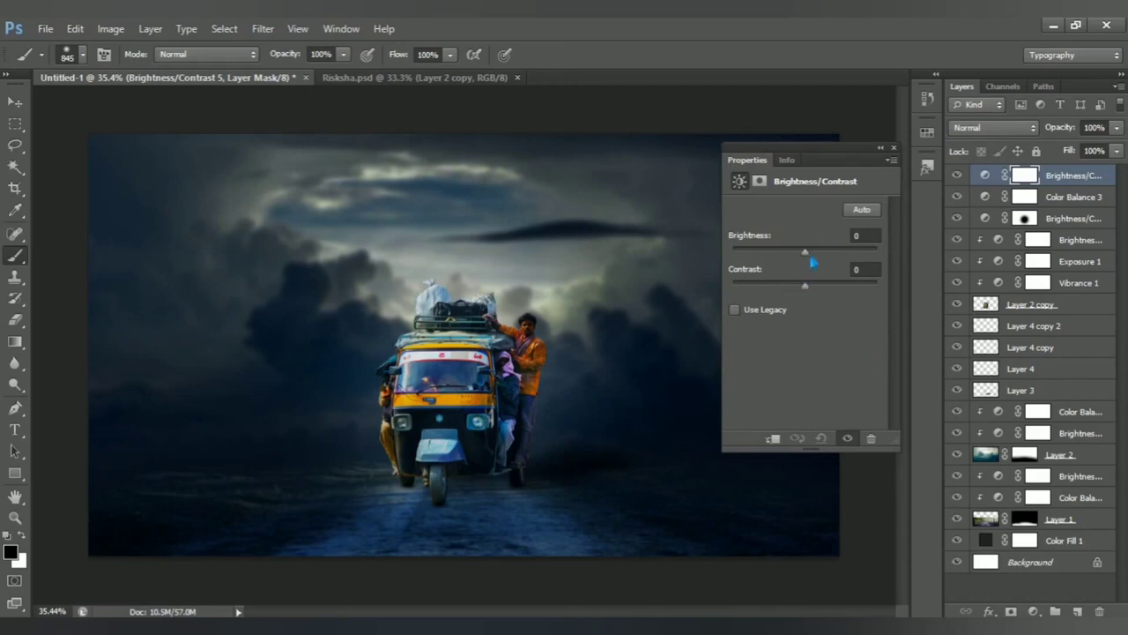
mouse_move(813, 261)
mouse_down()
mouse_move(834, 267)
mouse_move(813, 298)
mouse_up()
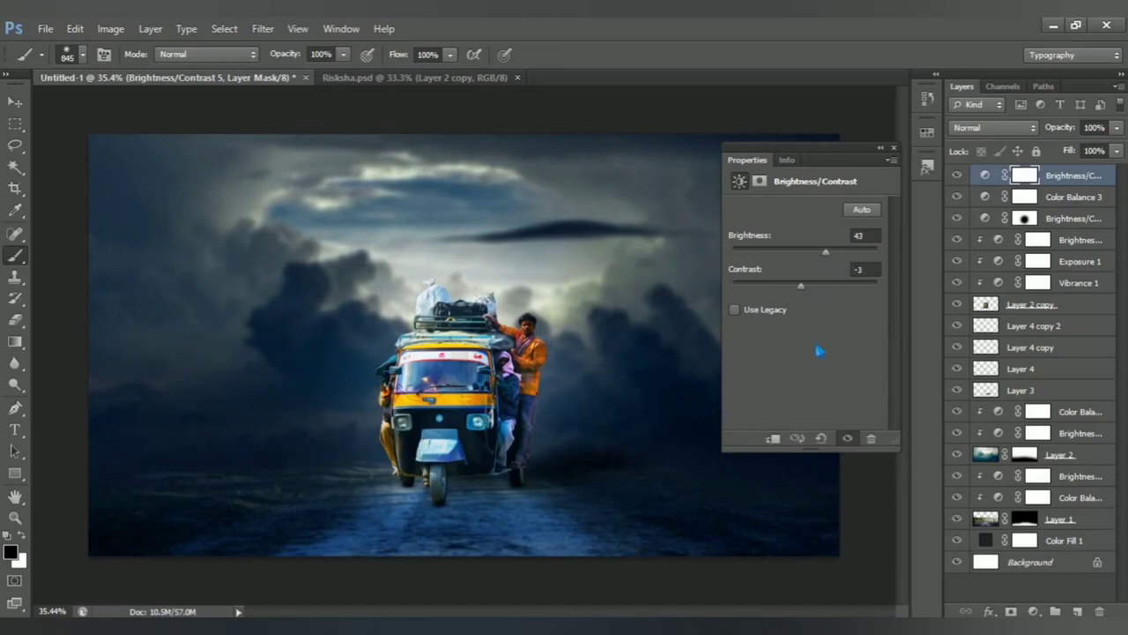
click(848, 439)
click(847, 439)
click(893, 147)
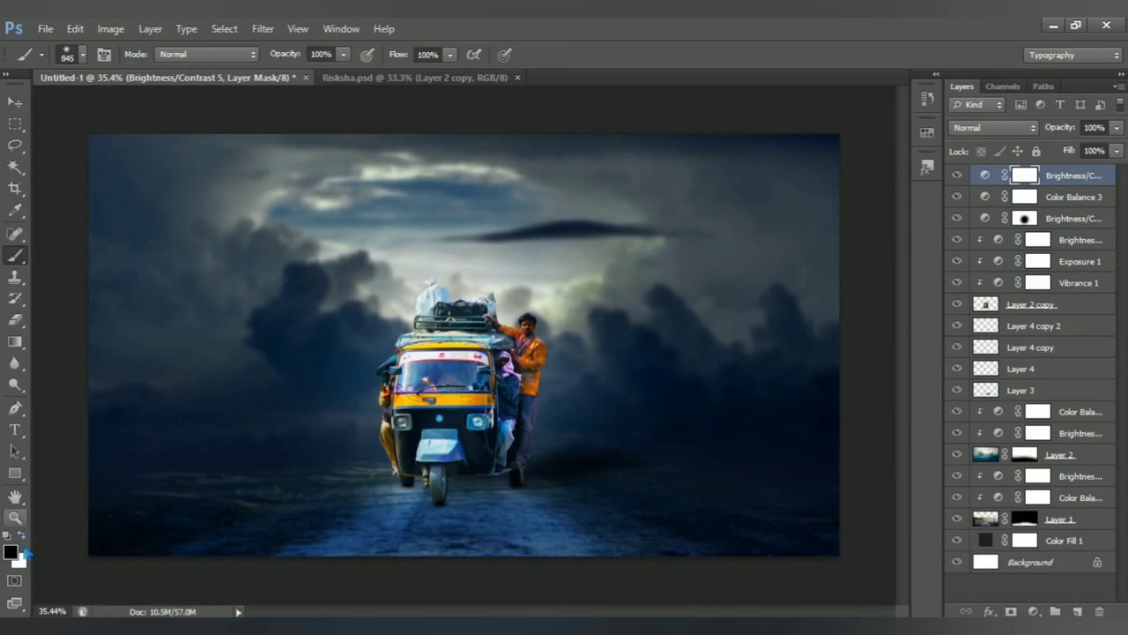
Invert its mask and paint white with a 1003 px brush over the rickshaw at the centre
key(x)
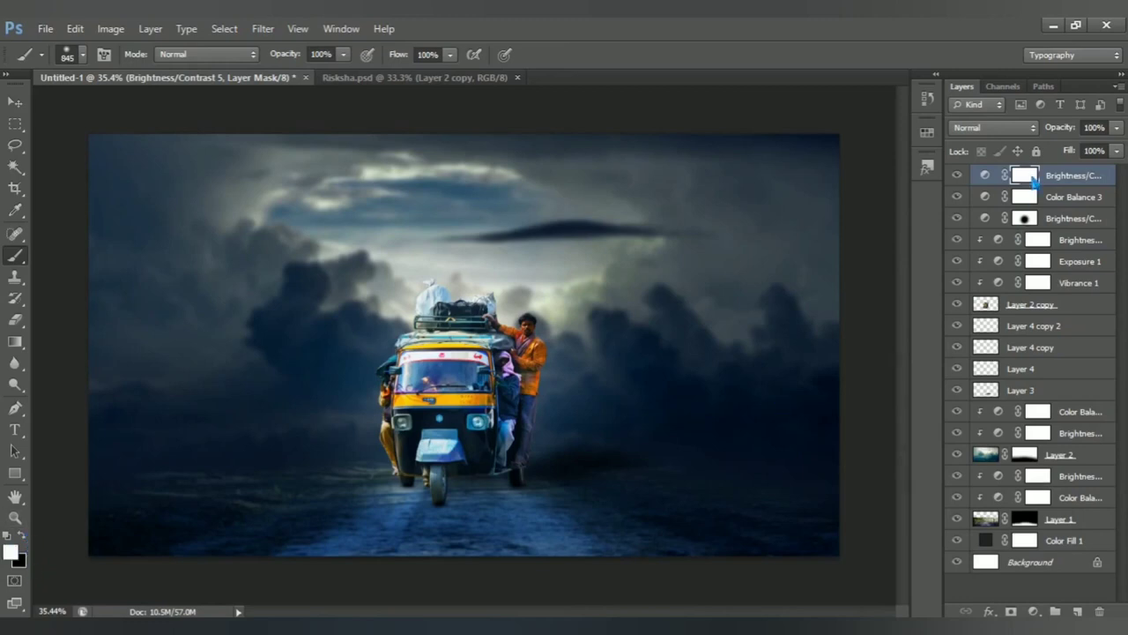
key(ctrl+i)
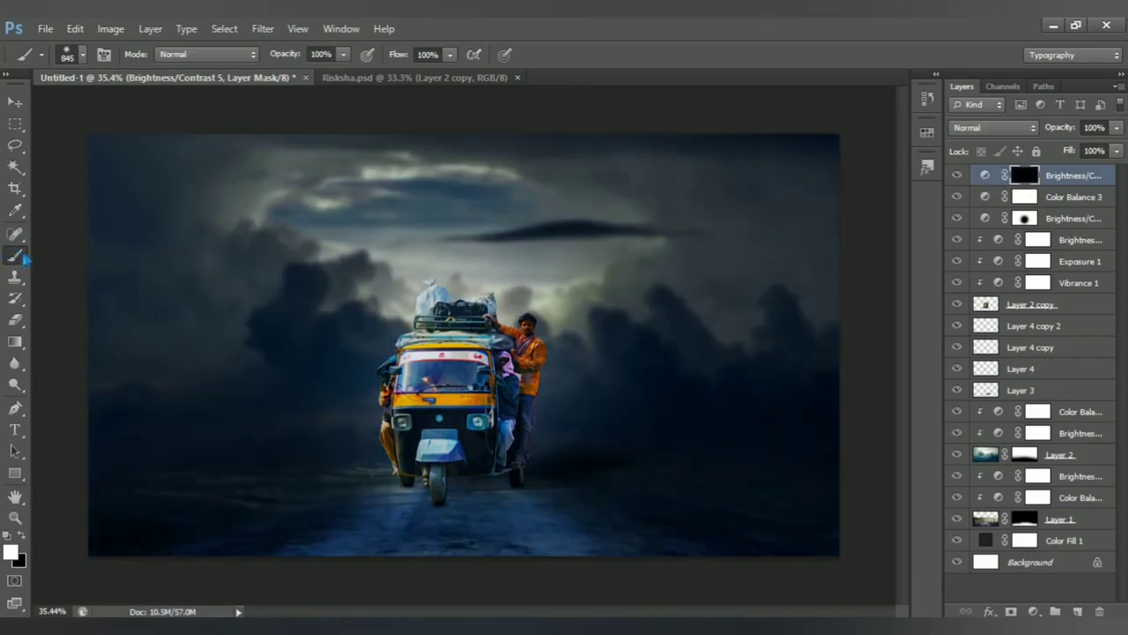
right_click(20, 258)
click(82, 261)
drag(445, 406, 467, 401)
click(466, 406)
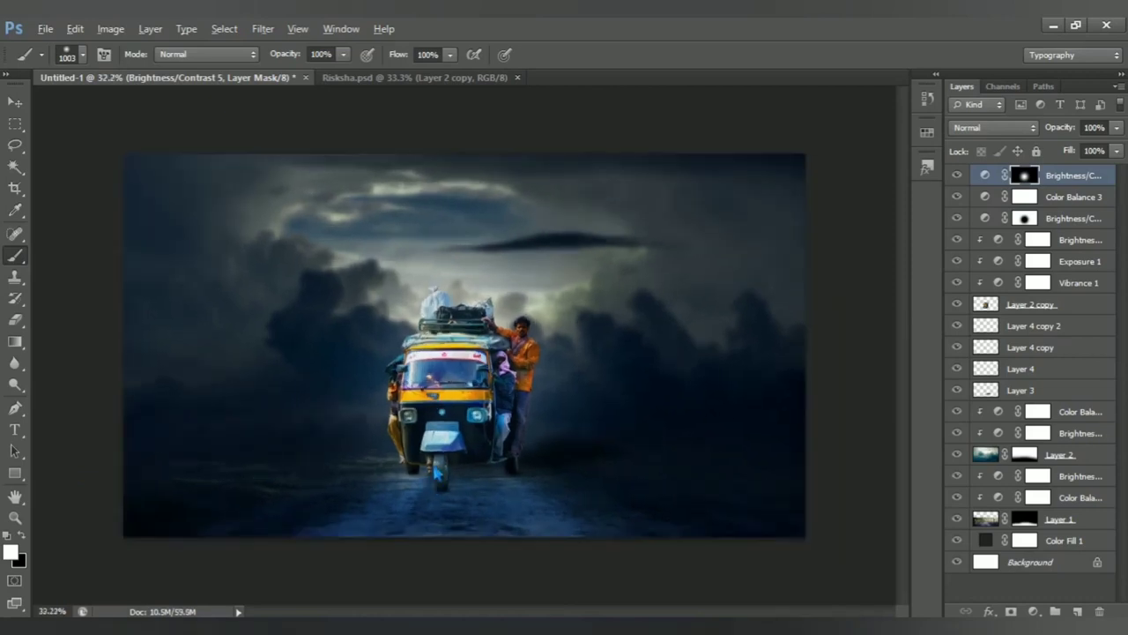
key(alt)
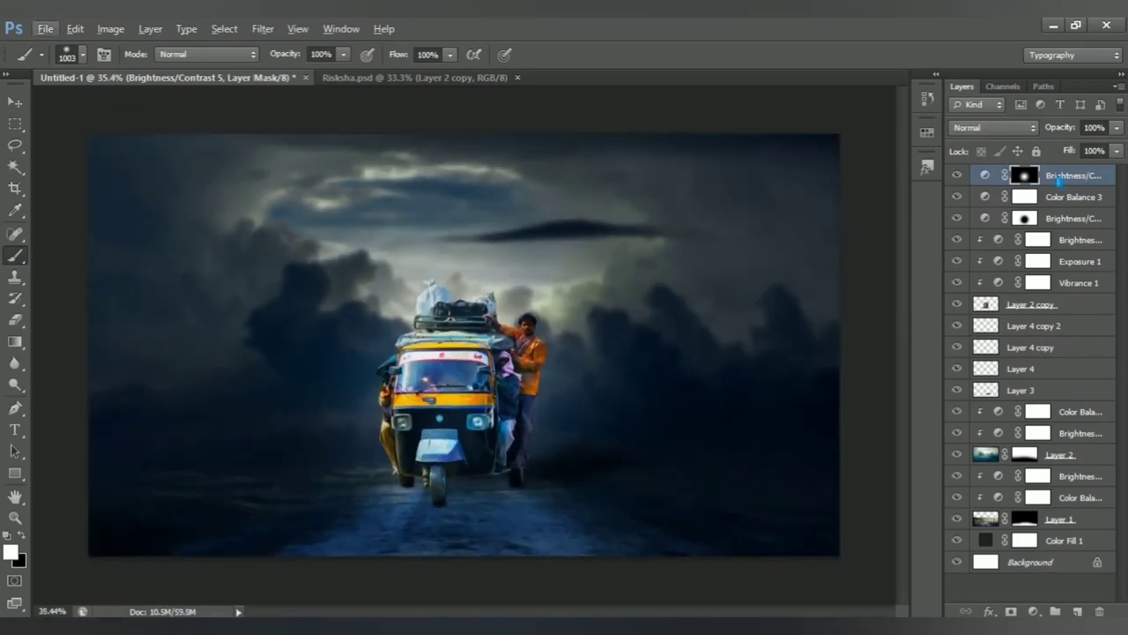
click(1035, 611)
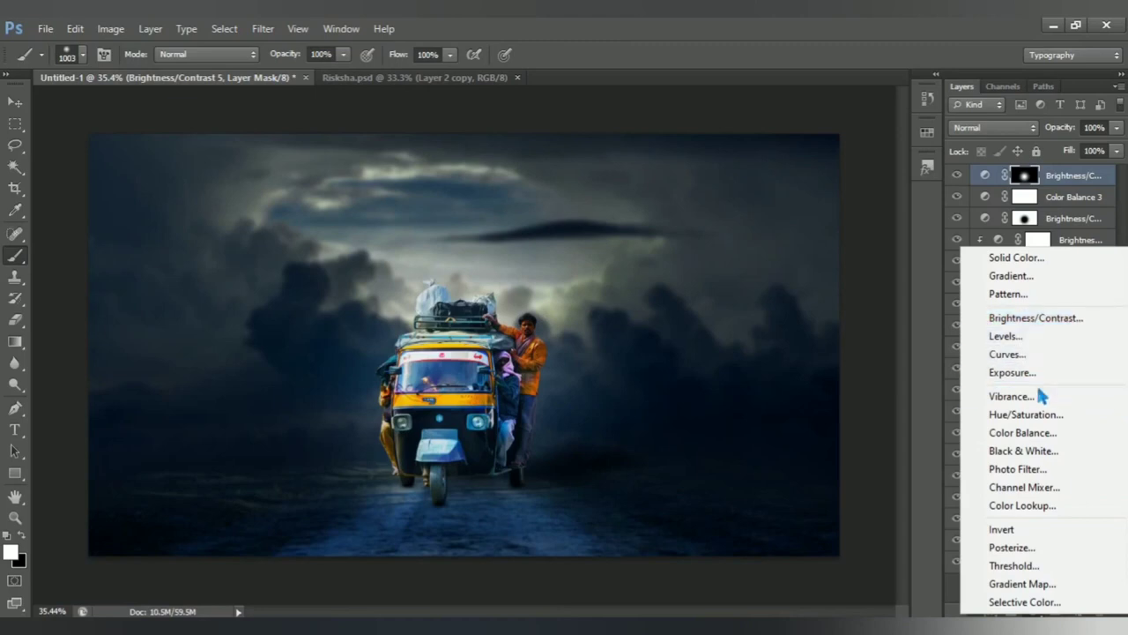
Add a Curves layer with the white point pulled in to input 217
click(1041, 361)
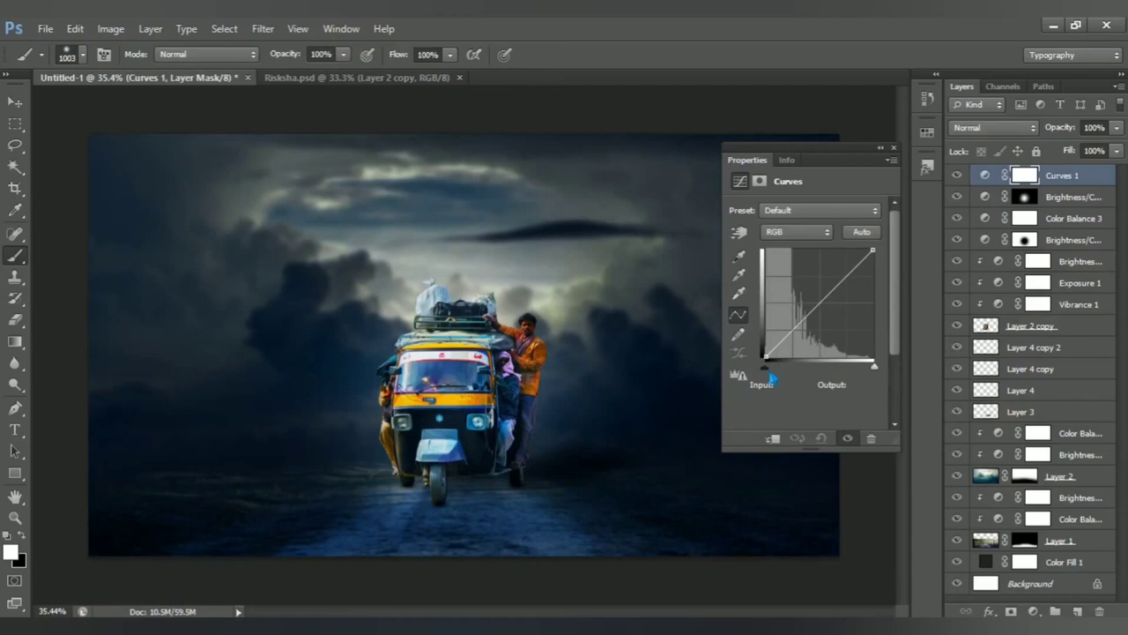
drag(767, 365, 769, 365)
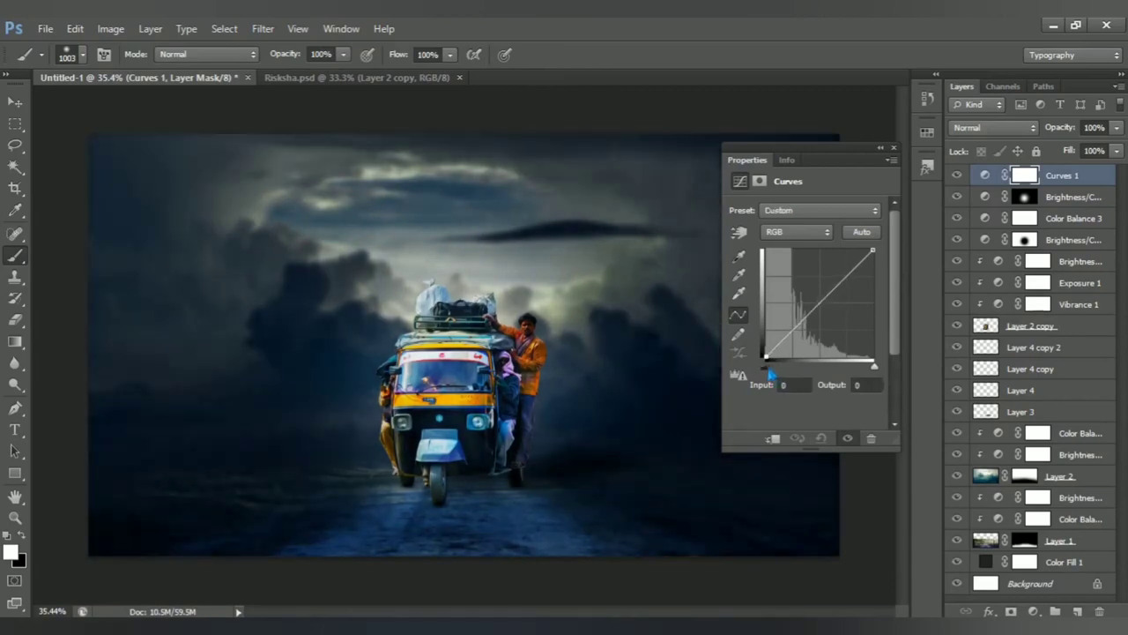
drag(885, 375, 865, 376)
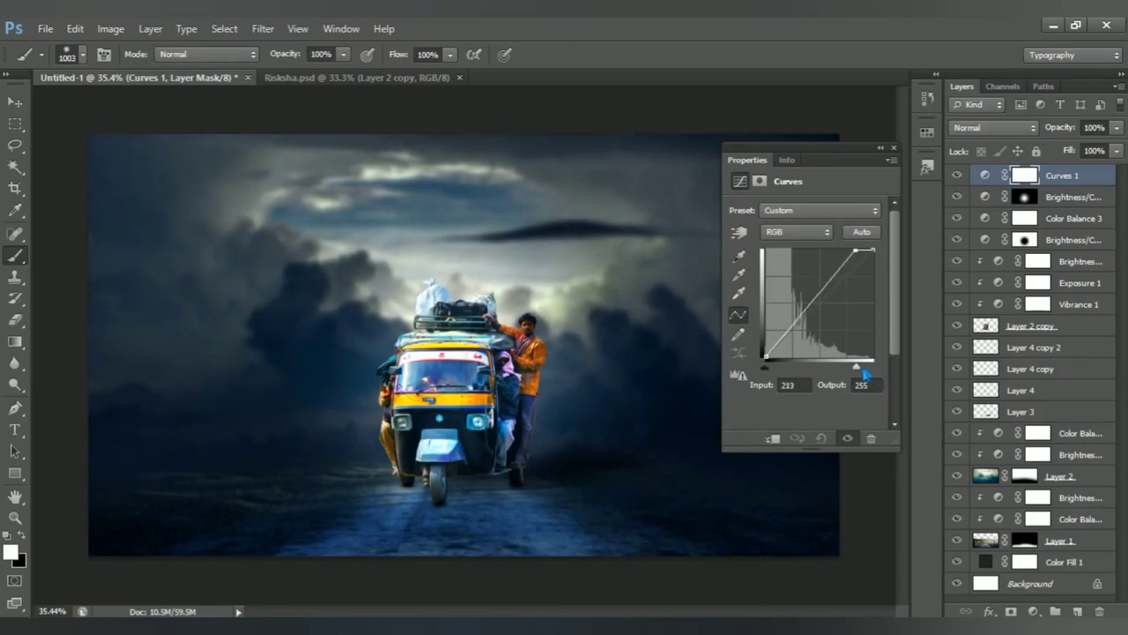
click(893, 148)
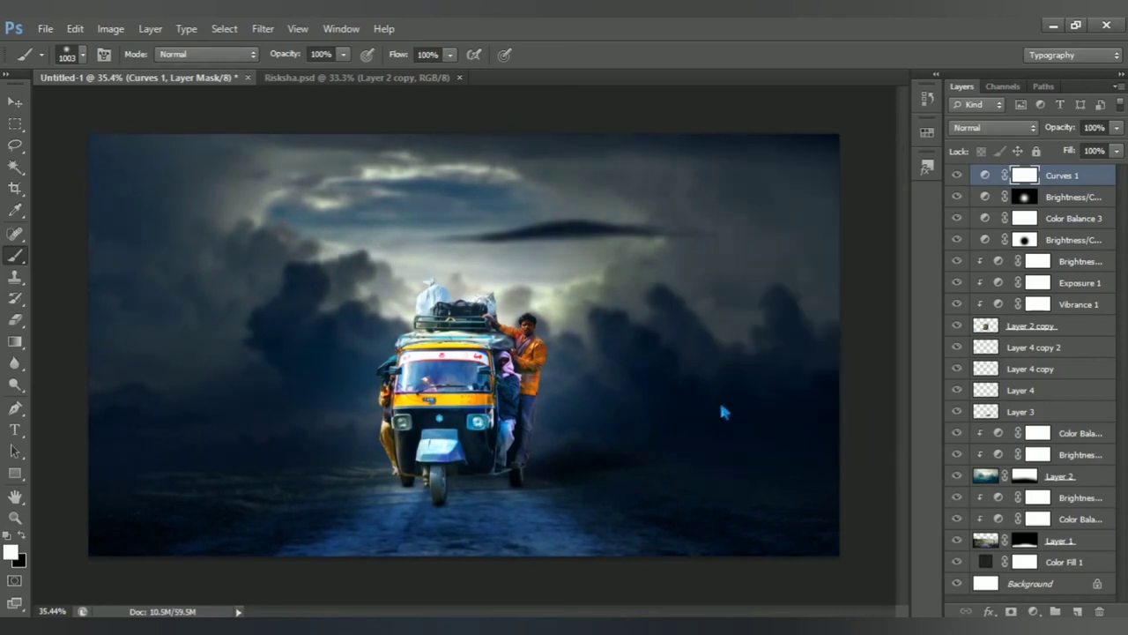